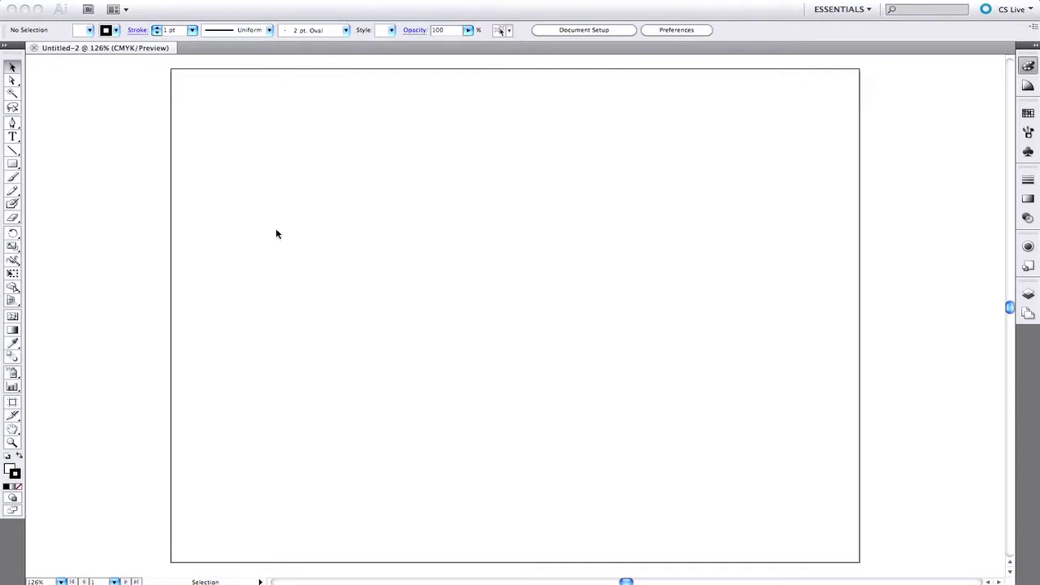
Draw an open zigzag path of four straight segments across the artboard's upper part with the Pen tool, and deselect it
{"action": "left_click", "coordinate": [12, 125]}
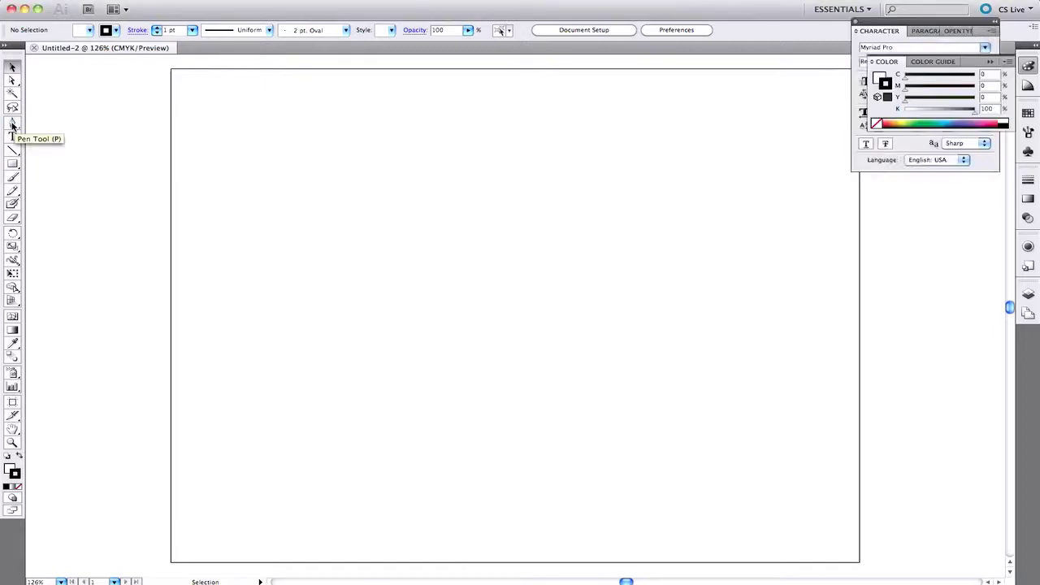
{"action": "left_click_drag", "start_coordinate": [12, 126], "coordinate": [79, 127]}
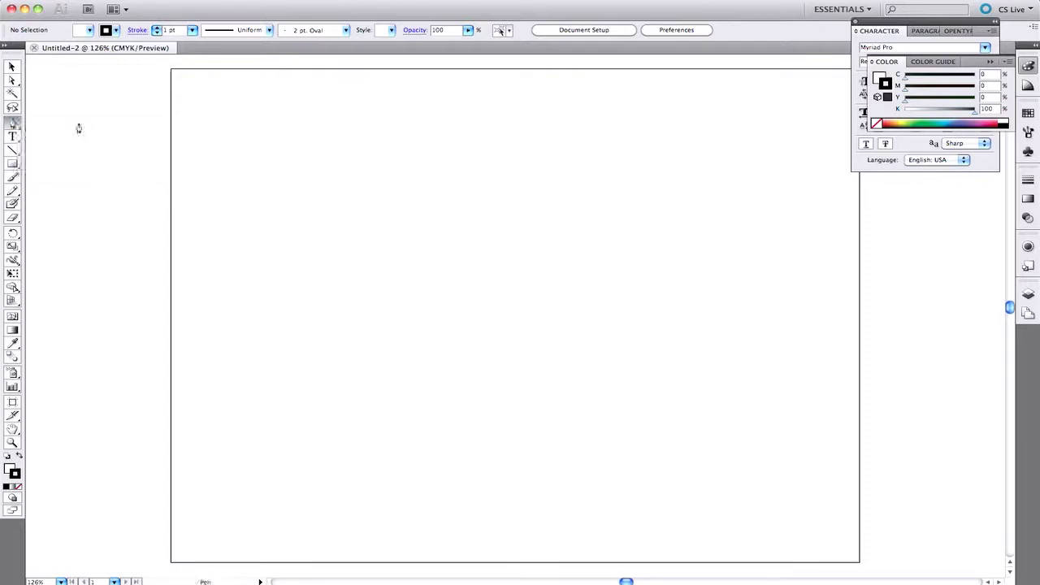
{"action": "left_click", "coordinate": [239, 192]}
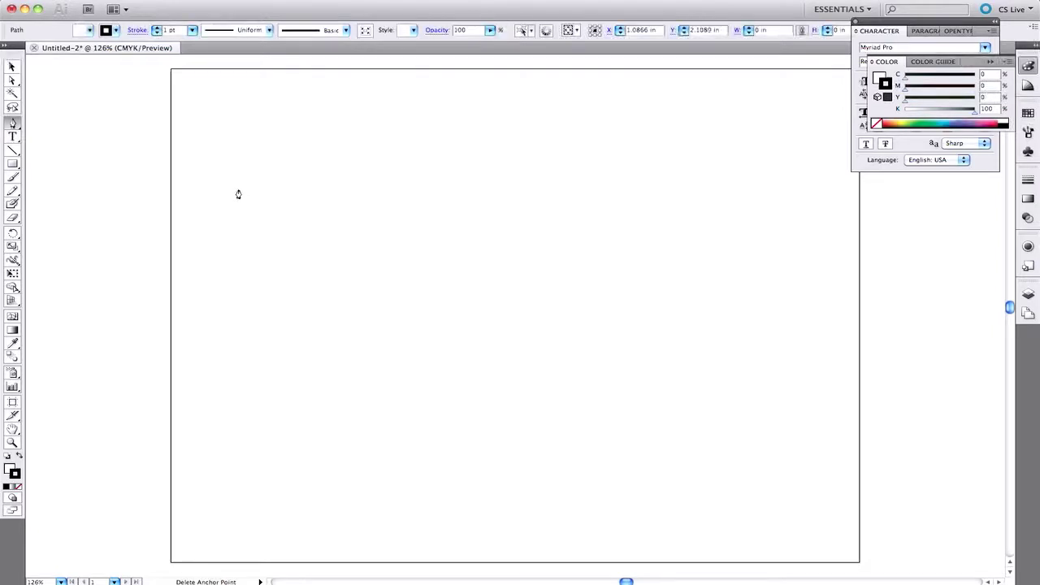
{"action": "left_click", "coordinate": [398, 147]}
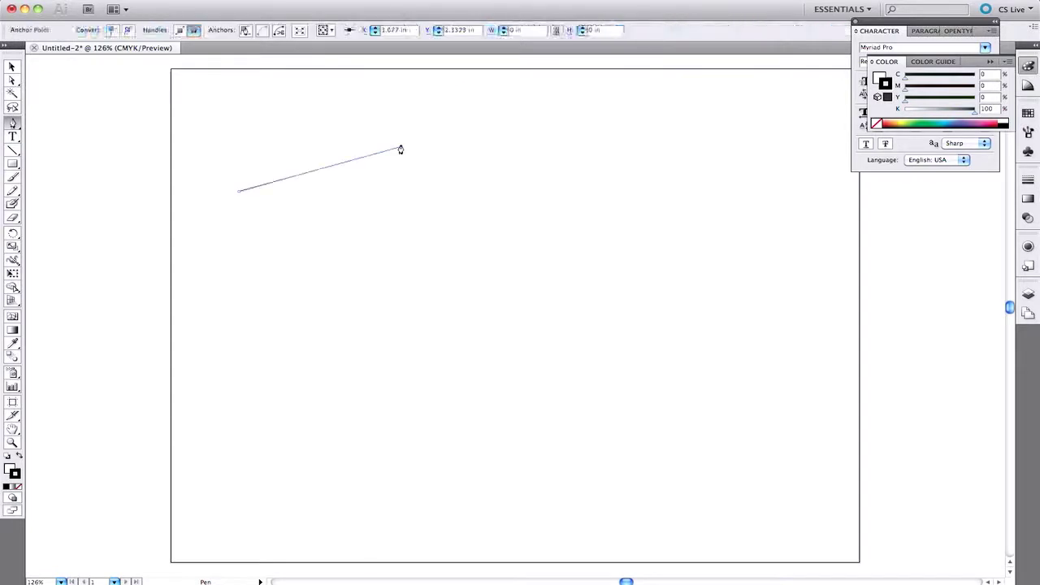
{"action": "left_click", "coordinate": [484, 208]}
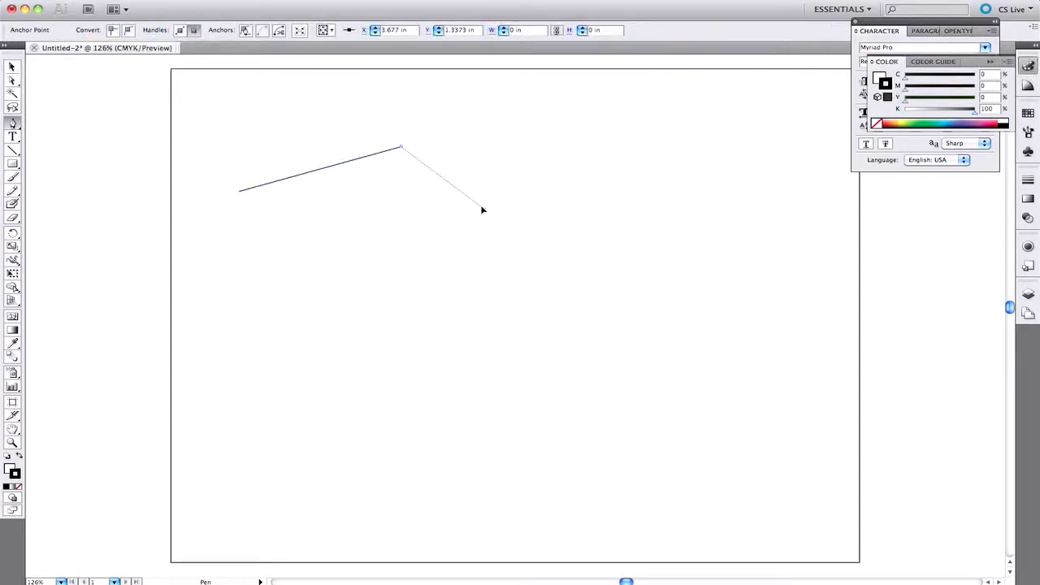
{"action": "left_click", "coordinate": [566, 174]}
{"action": "left_click", "coordinate": [683, 214]}
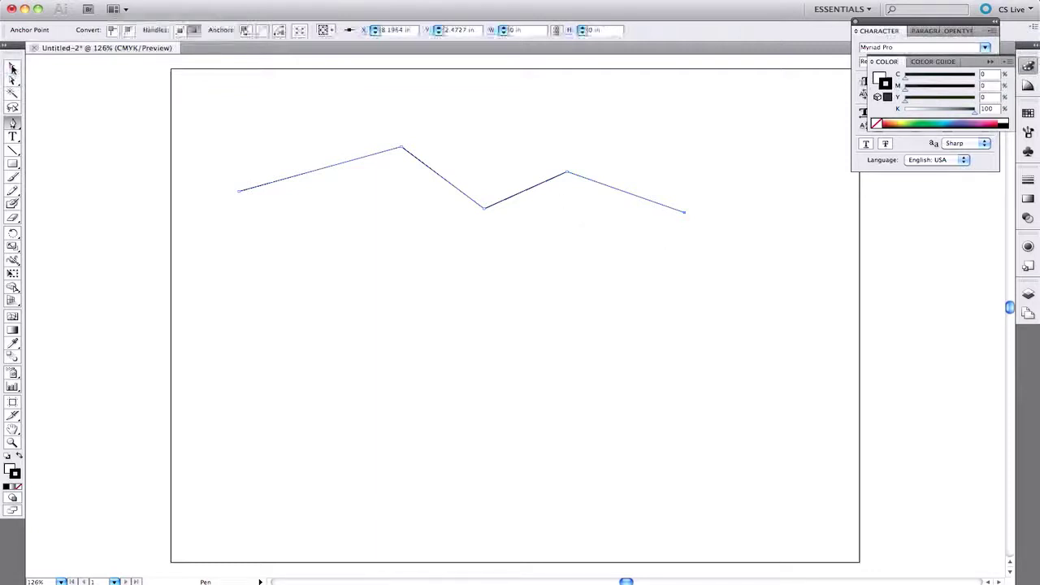
{"action": "left_click", "coordinate": [12, 69]}
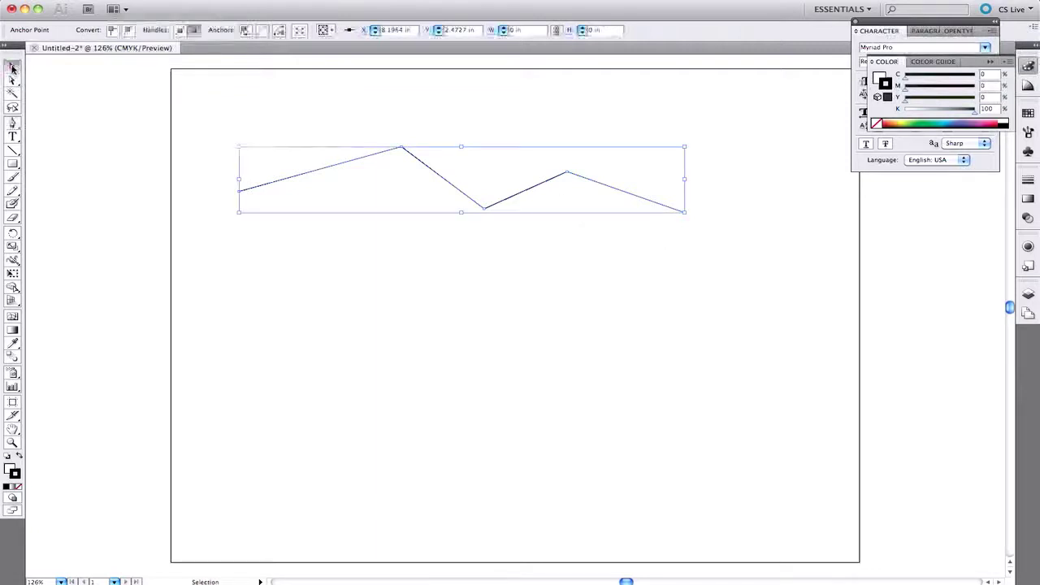
{"action": "left_click", "coordinate": [369, 263]}
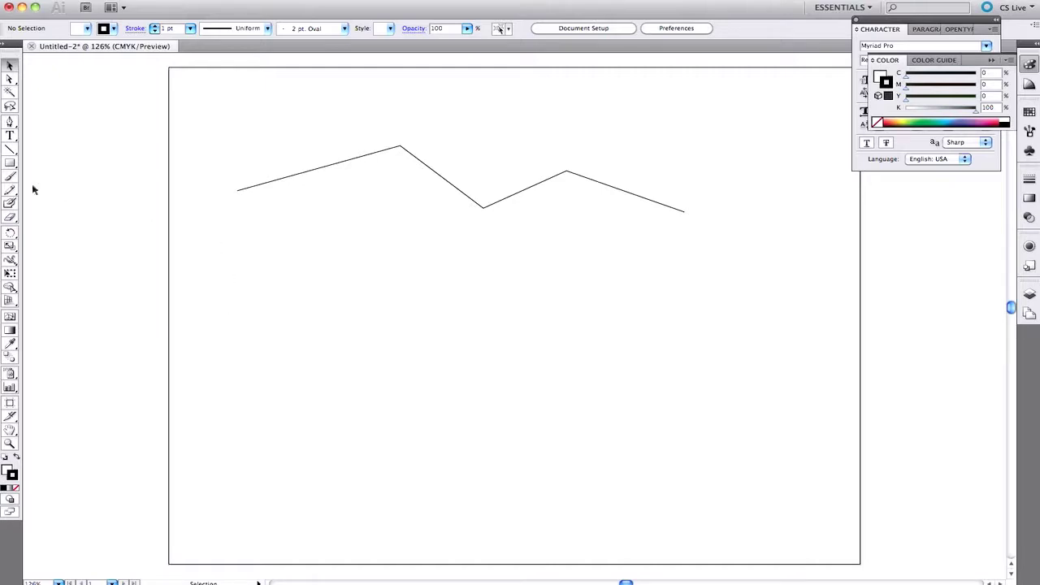
Draw an open, flowing wave with five smooth anchor points below the zigzag using the Pen tool, and deselect it
{"action": "left_click", "coordinate": [10, 121]}
{"action": "left_click_drag", "start_coordinate": [234, 318], "coordinate": [275, 268]}
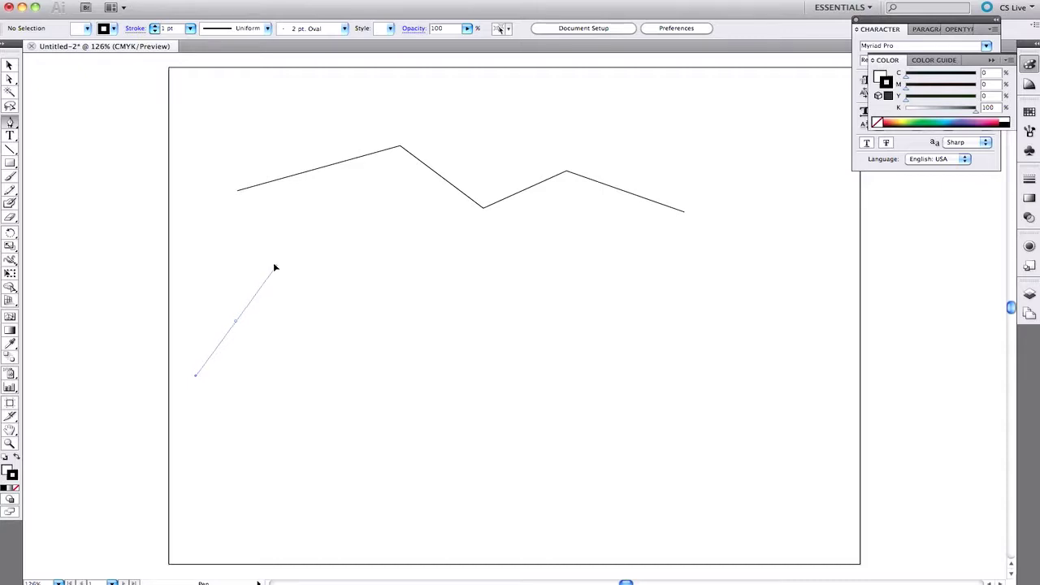
{"action": "left_click_drag", "start_coordinate": [274, 268], "coordinate": [276, 268]}
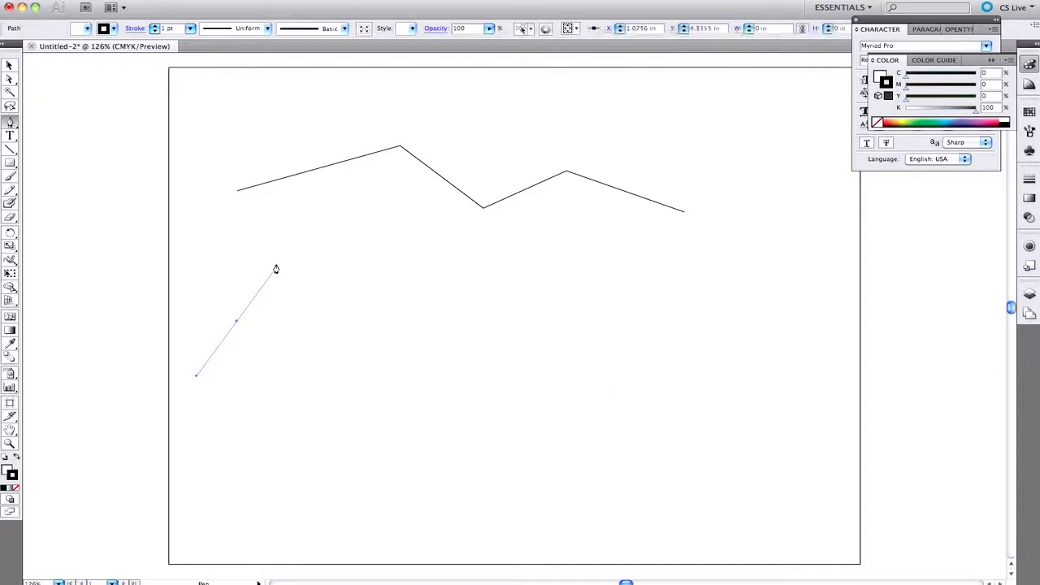
{"action": "left_click", "coordinate": [413, 315]}
{"action": "left_click_drag", "start_coordinate": [413, 315], "coordinate": [444, 360]}
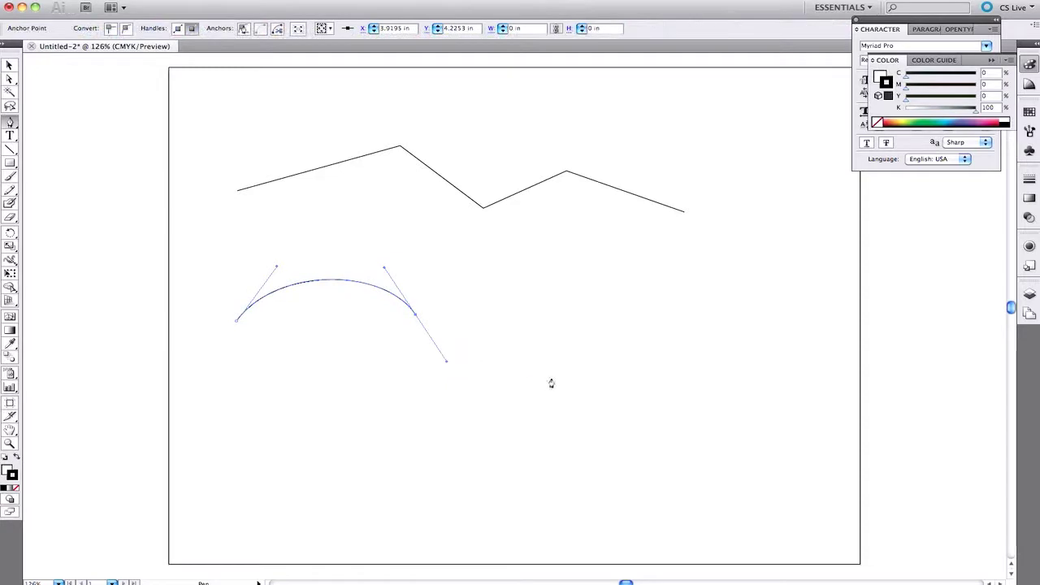
{"action": "left_click_drag", "start_coordinate": [552, 380], "coordinate": [598, 370]}
{"action": "left_click_drag", "start_coordinate": [662, 287], "coordinate": [697, 269]}
{"action": "left_click_drag", "start_coordinate": [814, 277], "coordinate": [877, 307]}
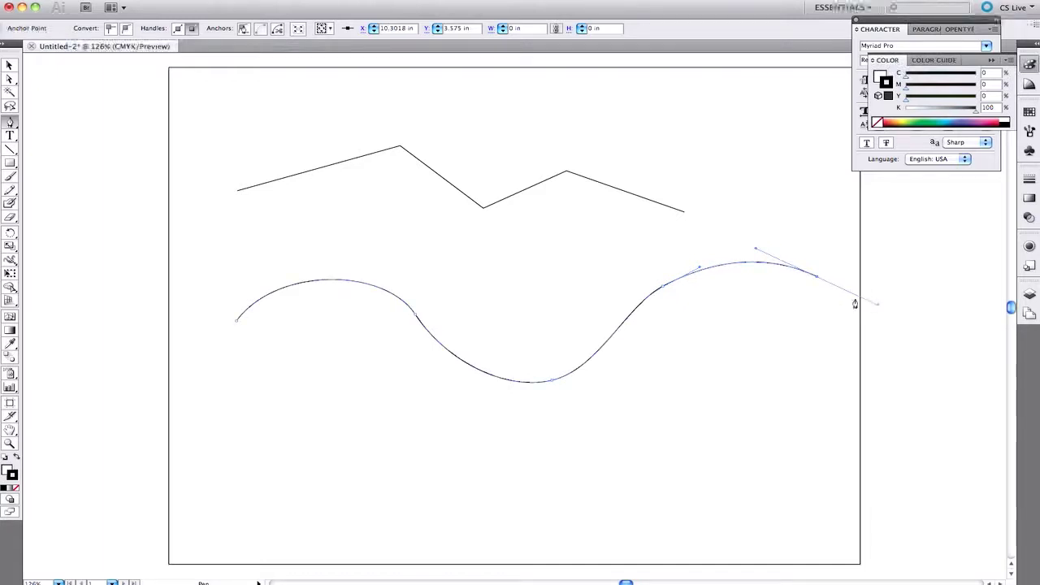
{"action": "key", "text": "v"}
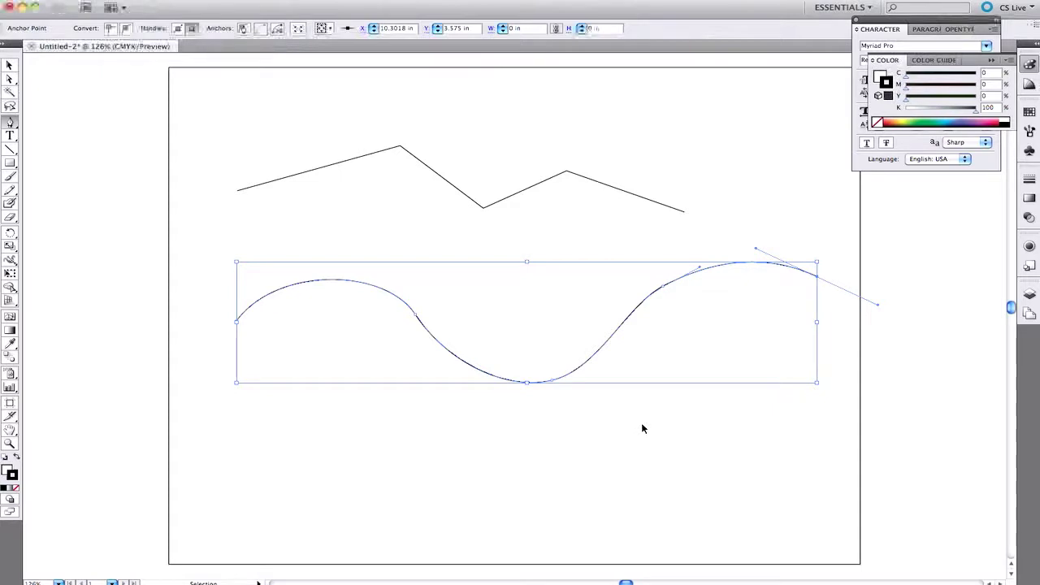
{"action": "left_click", "coordinate": [641, 421]}
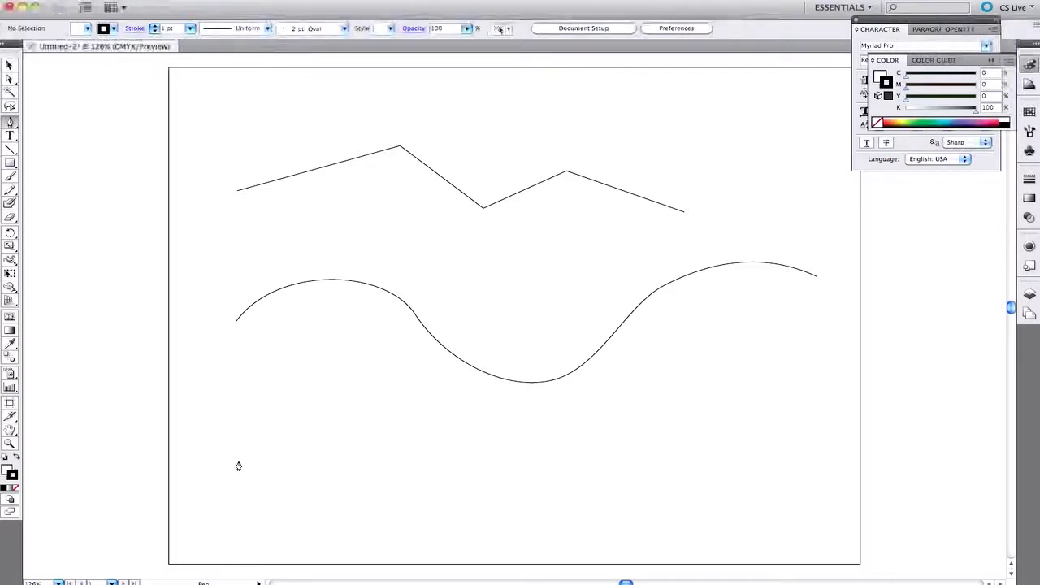
Draw a regular wave of four alternating arcs along the artboard's lower part, constraining the anchor handles to vertical, and deselect it
{"action": "key", "text": "alt"}
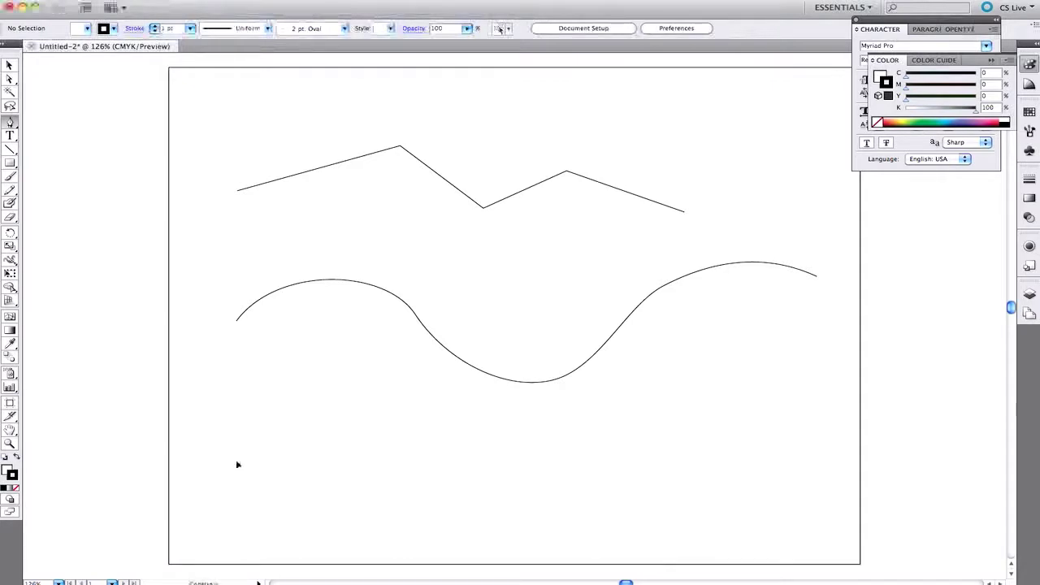
{"action": "left_click_drag", "start_coordinate": [238, 464], "coordinate": [242, 420]}
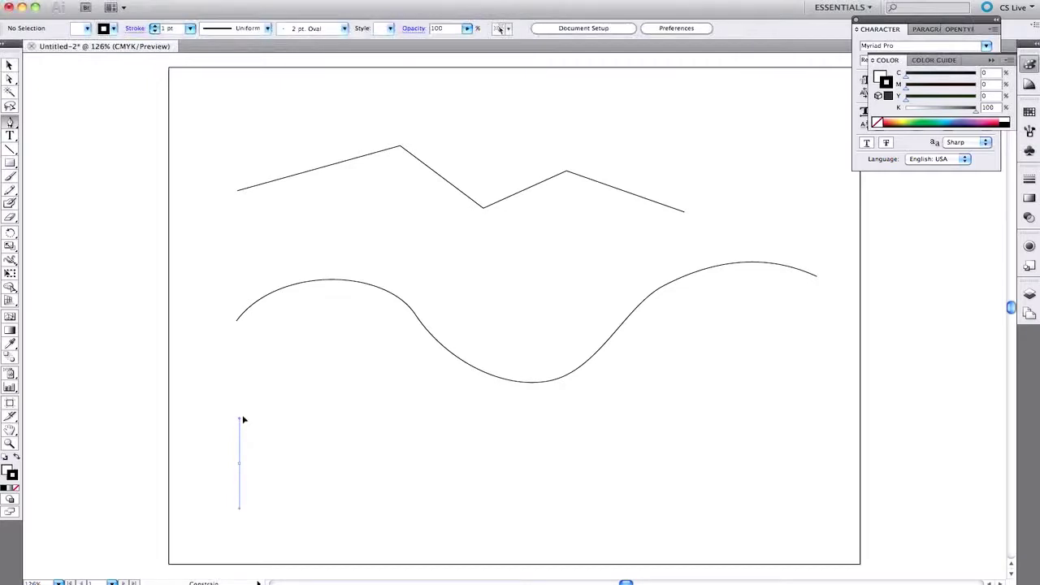
{"action": "left_click_drag", "start_coordinate": [243, 419], "coordinate": [252, 414]}
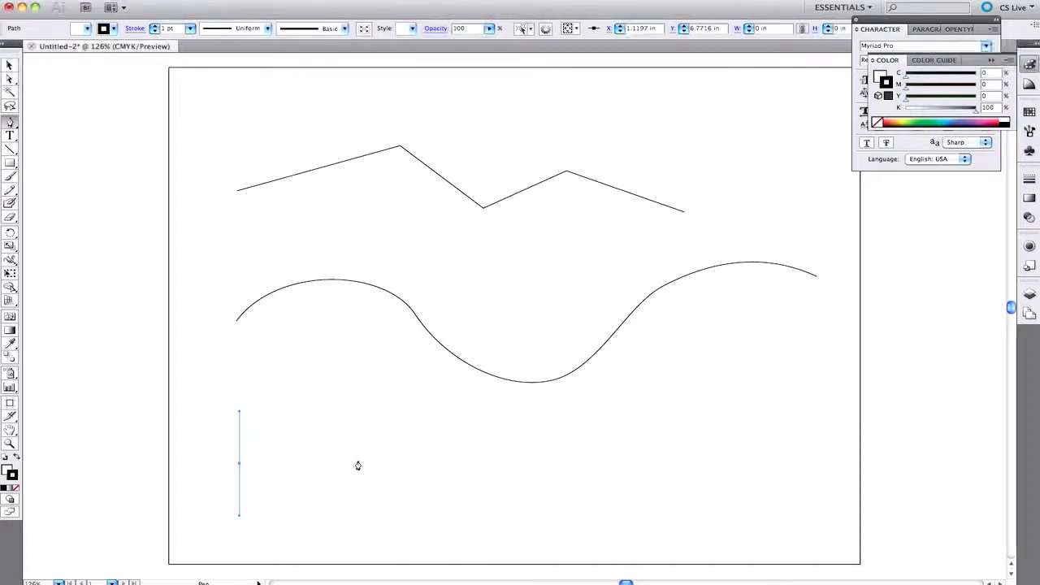
{"action": "left_click_drag", "start_coordinate": [356, 463], "coordinate": [363, 522]}
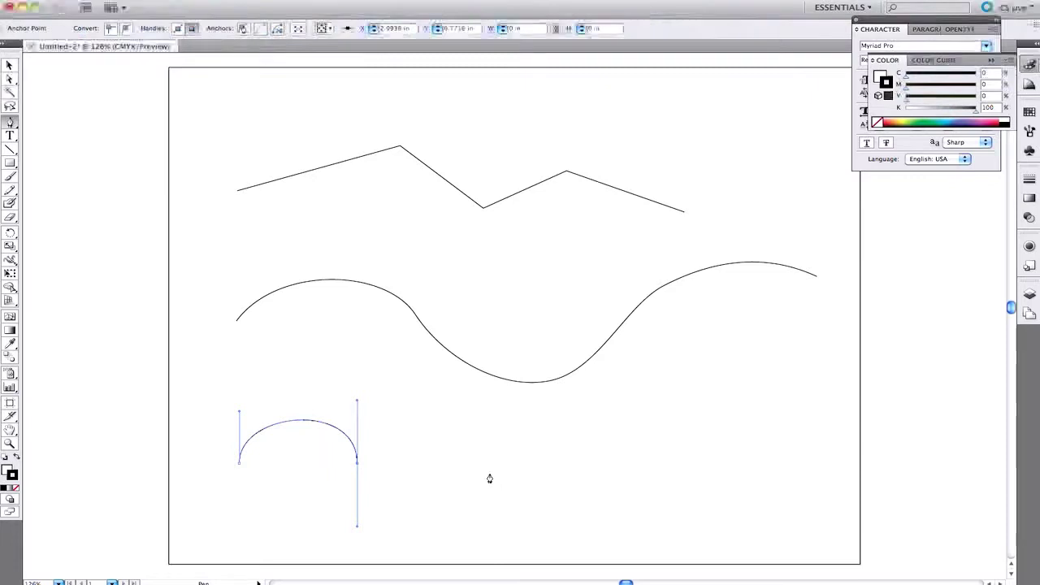
{"action": "left_click_drag", "start_coordinate": [482, 465], "coordinate": [476, 413]}
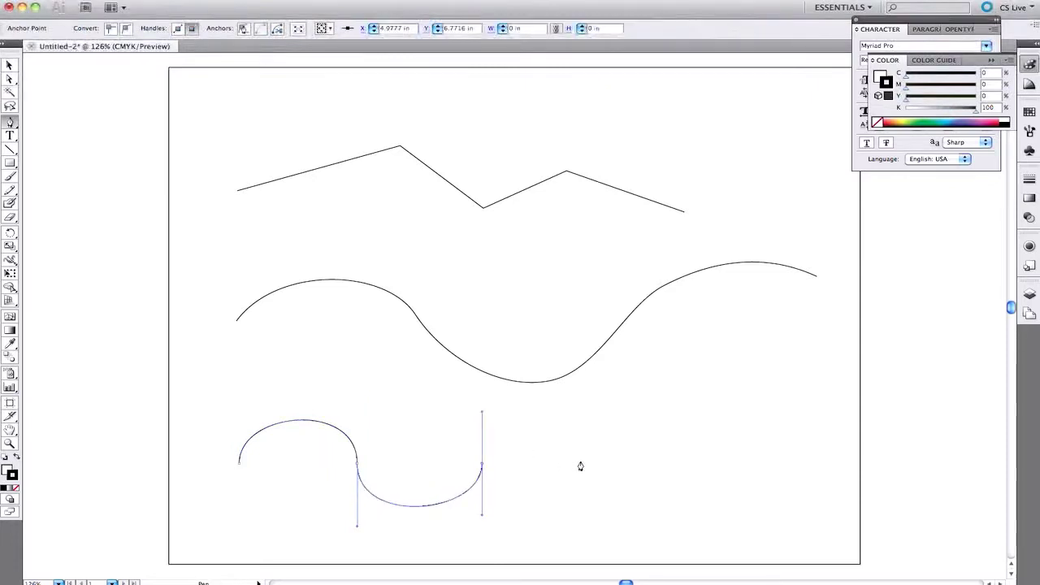
{"action": "left_click_drag", "start_coordinate": [598, 463], "coordinate": [602, 520]}
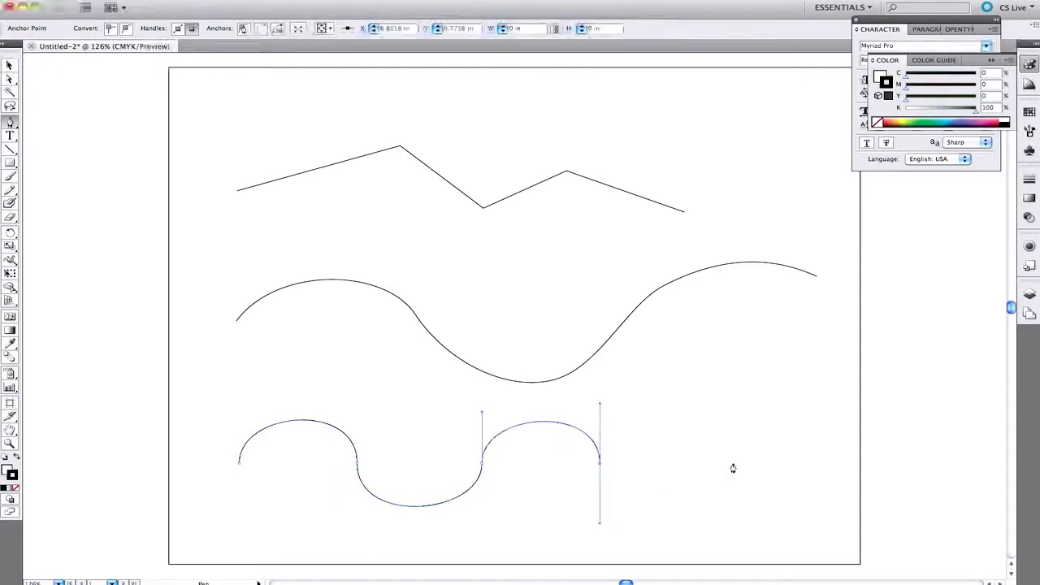
{"action": "left_click_drag", "start_coordinate": [731, 461], "coordinate": [732, 414]}
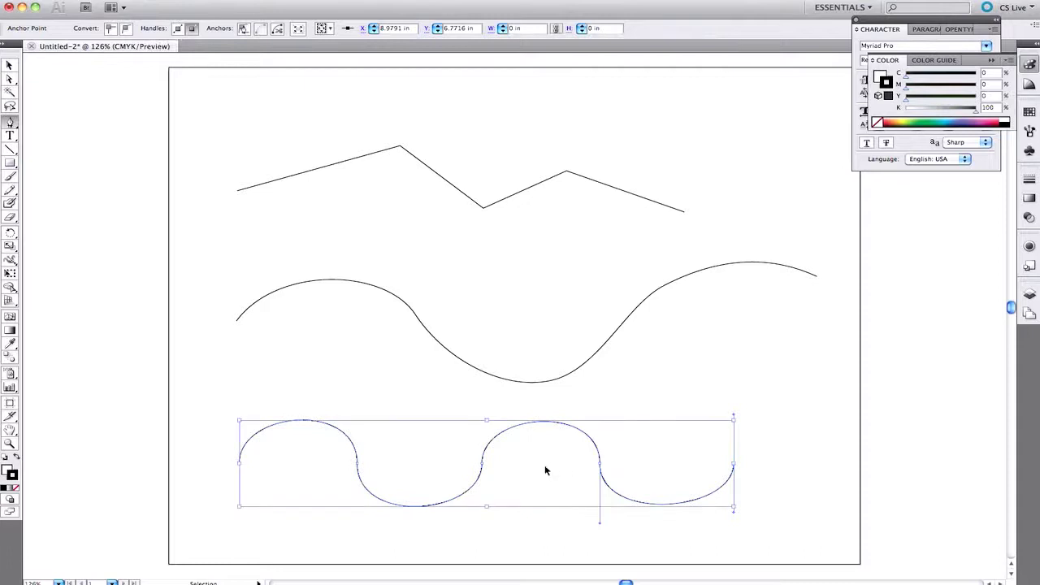
{"action": "key", "text": "super"}
{"action": "left_click", "coordinate": [669, 387], "text": "super"}
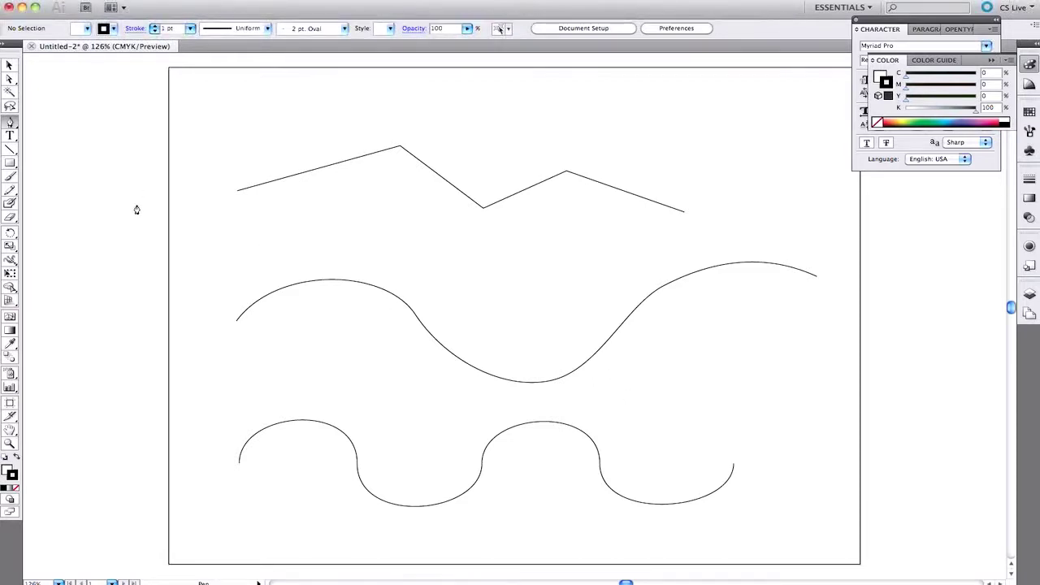
Select all three practice paths and delete them from the artboard
{"action": "left_click", "coordinate": [9, 66]}
{"action": "left_click_drag", "start_coordinate": [184, 114], "coordinate": [864, 546]}
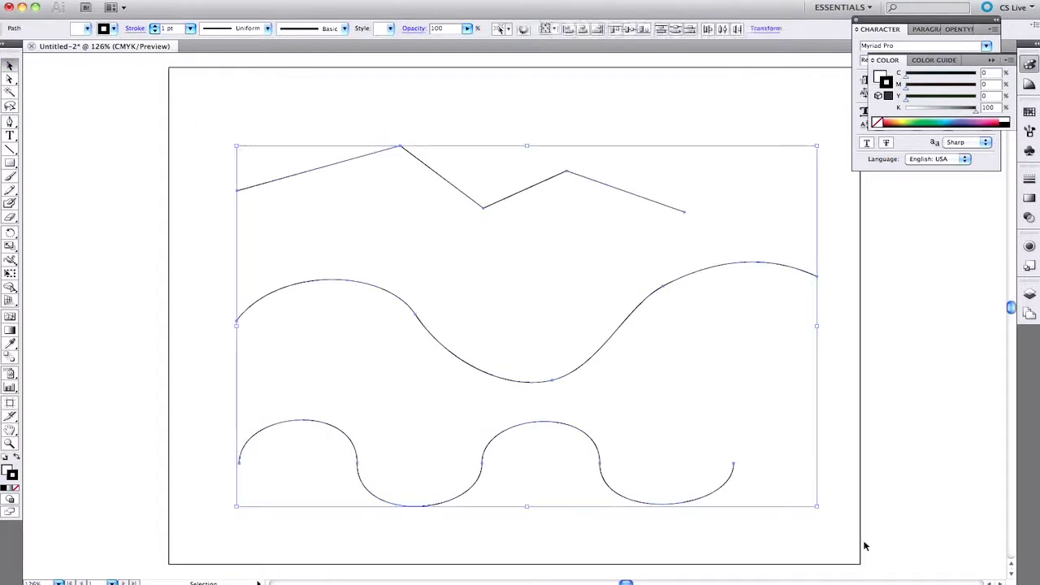
{"action": "key", "text": "Delete"}
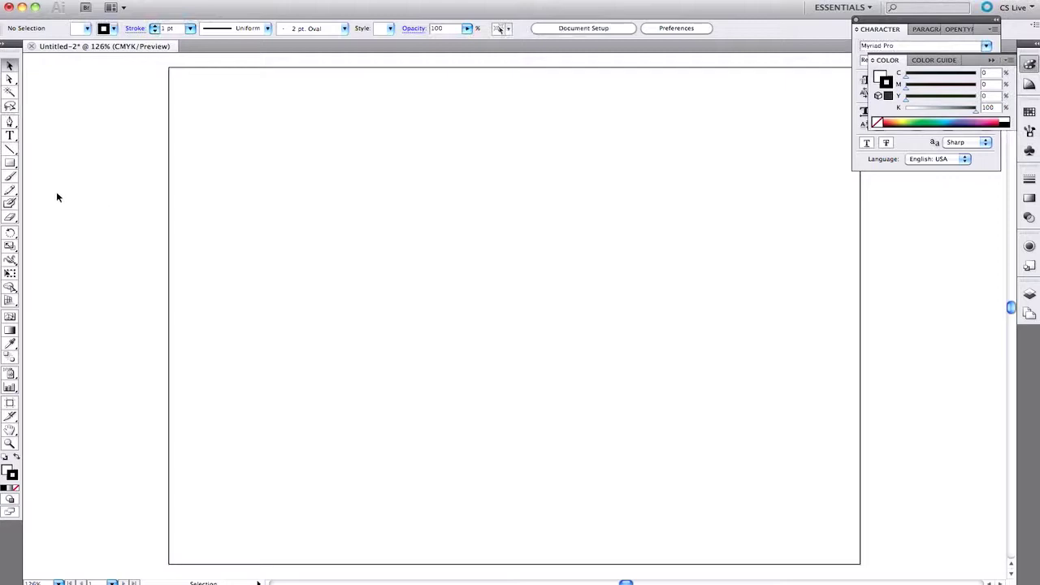
Draw a closed triangle with a horizontal base in the artboard's upper-left area using the Pen tool
{"action": "left_click", "coordinate": [11, 122]}
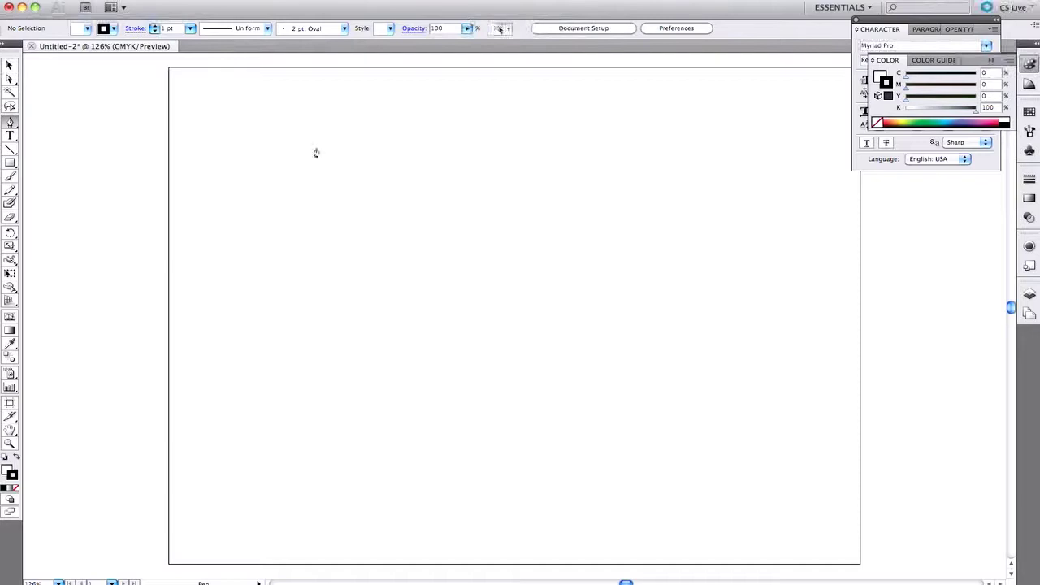
{"action": "left_click", "coordinate": [367, 132]}
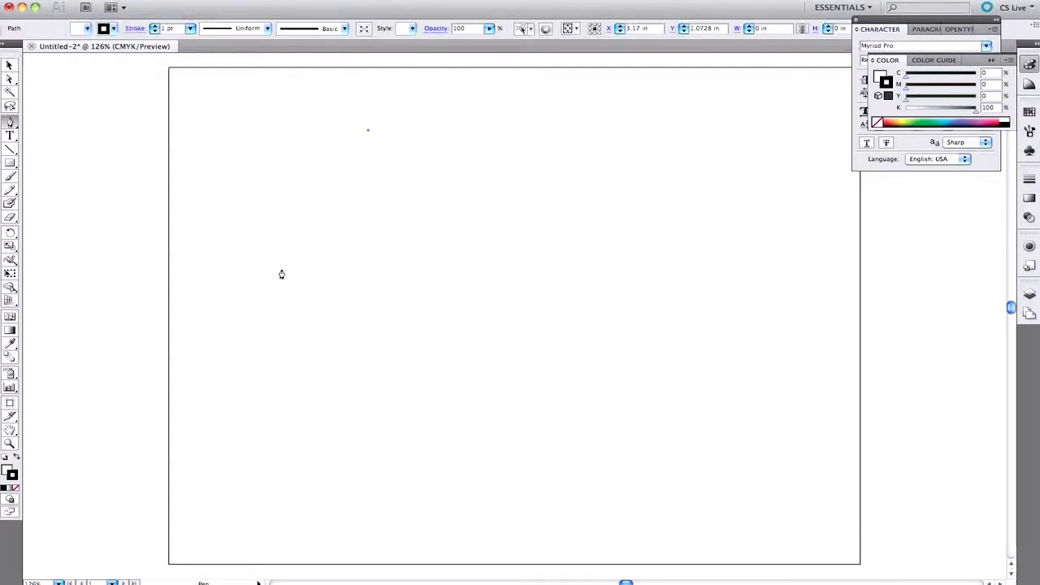
{"action": "left_click", "coordinate": [280, 276]}
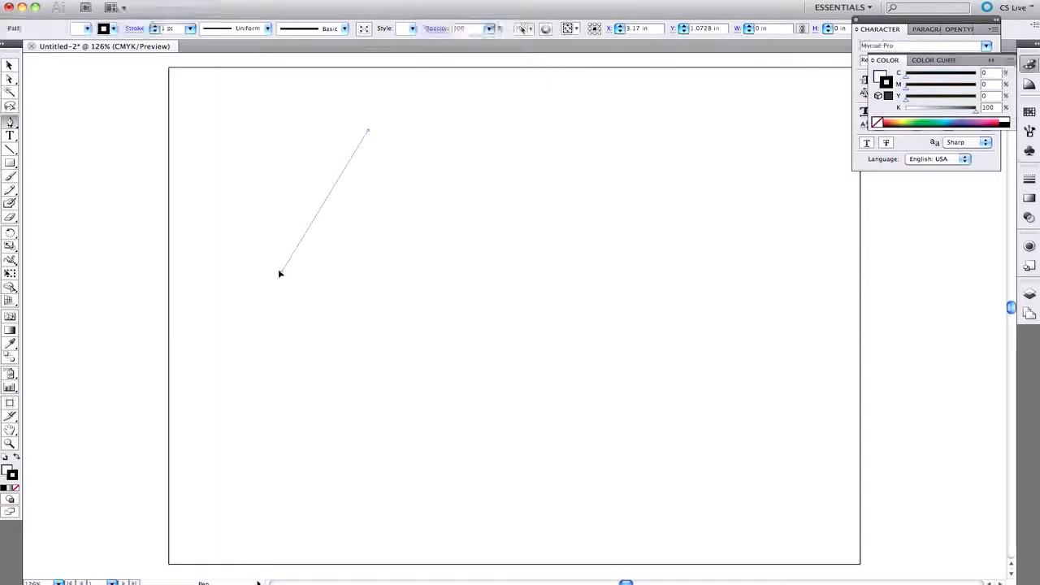
{"action": "left_click", "coordinate": [500, 273], "text": "shift"}
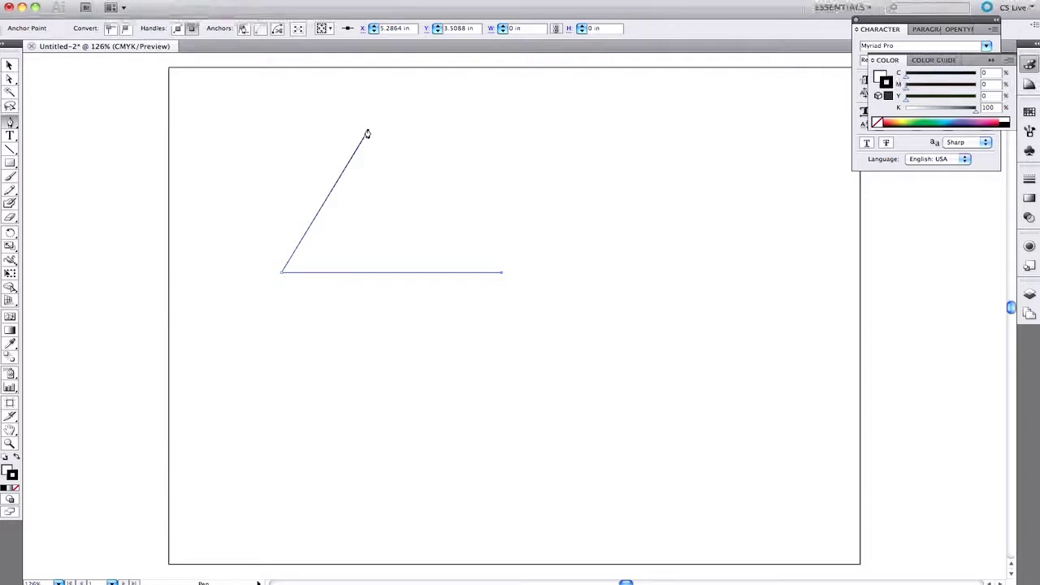
{"action": "left_click", "coordinate": [367, 130]}
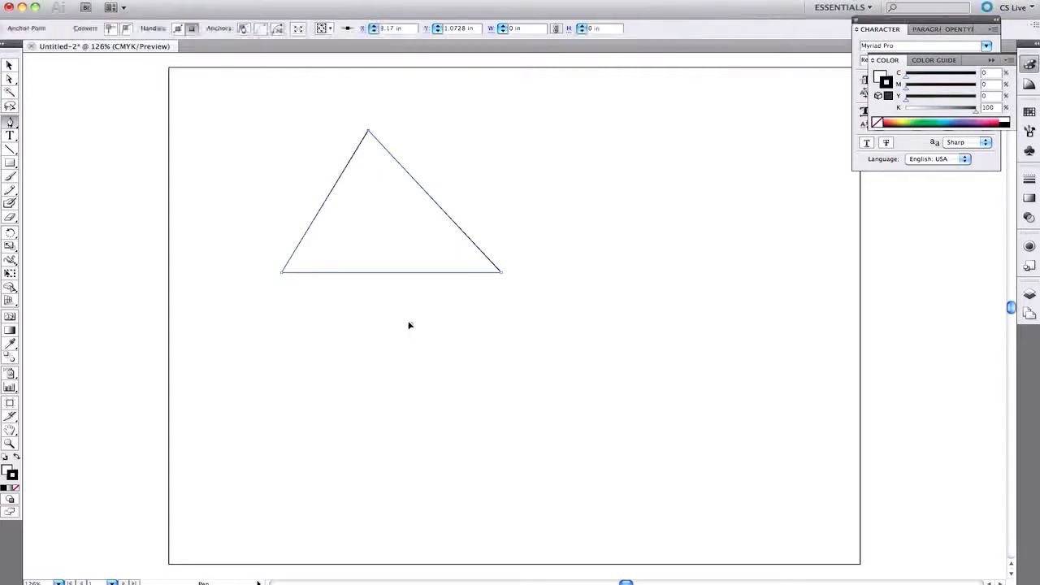
Draw a closed, curved freeform shape with seven smooth anchor points below the triangle, ending on its starting point
{"action": "left_click_drag", "start_coordinate": [410, 324], "coordinate": [355, 325]}
{"action": "left_click_drag", "start_coordinate": [313, 366], "coordinate": [299, 388]}
{"action": "left_click_drag", "start_coordinate": [321, 454], "coordinate": [339, 469]}
{"action": "left_click_drag", "start_coordinate": [499, 493], "coordinate": [571, 455]}
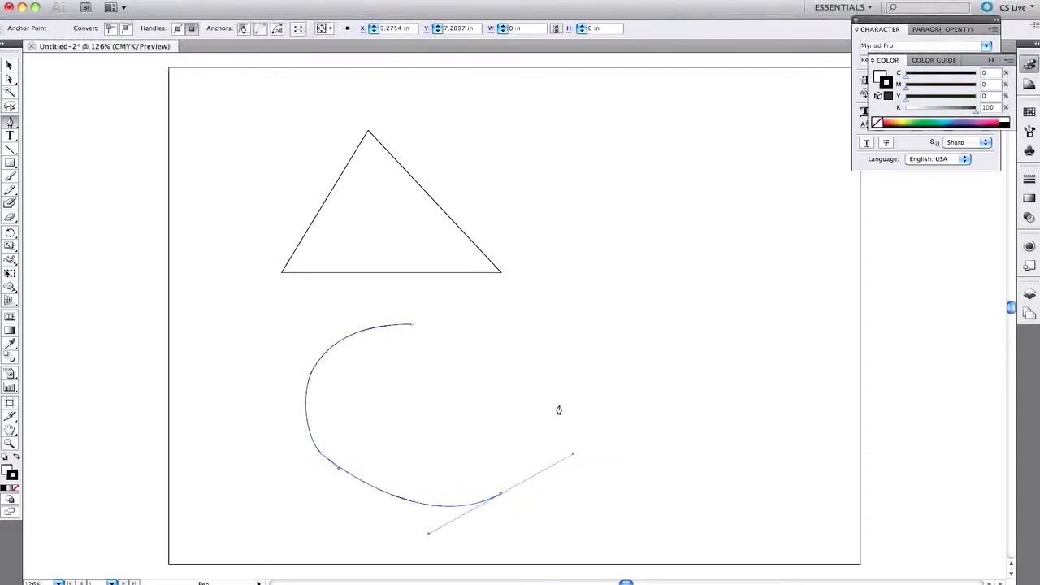
{"action": "left_click_drag", "start_coordinate": [571, 393], "coordinate": [519, 388]}
{"action": "left_click_drag", "start_coordinate": [458, 409], "coordinate": [432, 395]}
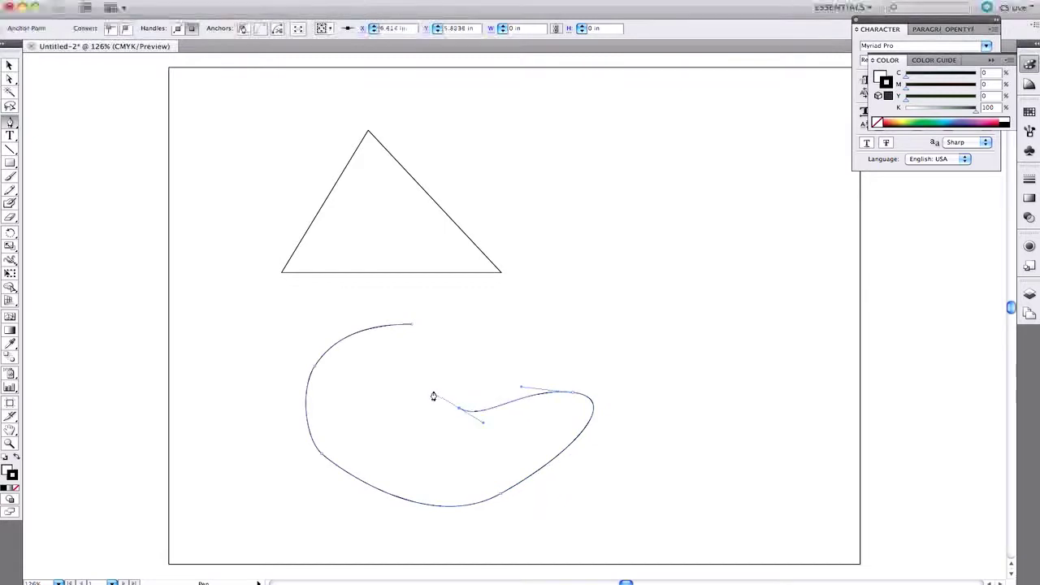
{"action": "left_click_drag", "start_coordinate": [455, 359], "coordinate": [452, 334]}
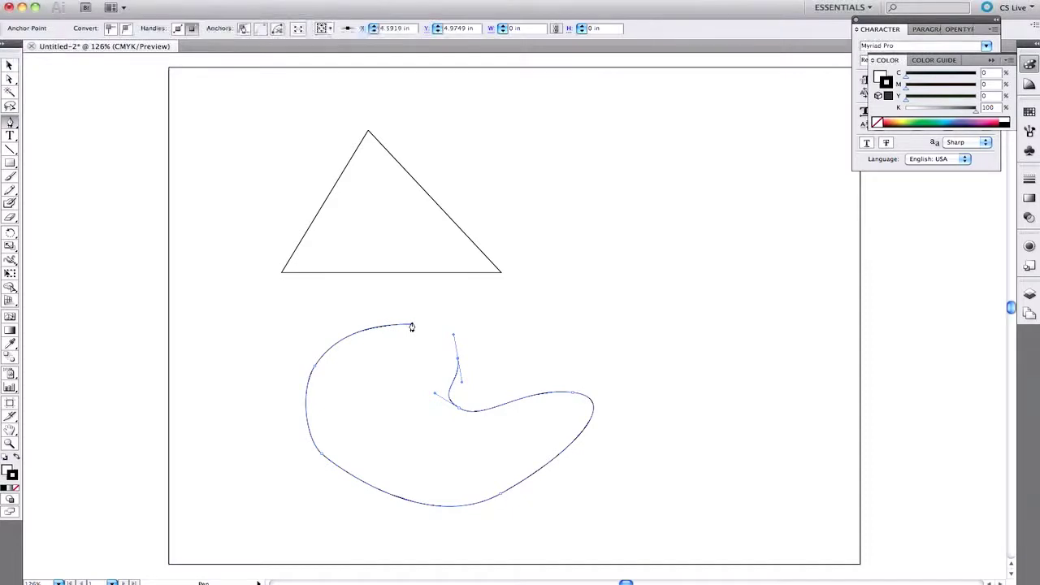
{"action": "left_click_drag", "start_coordinate": [411, 327], "coordinate": [413, 328]}
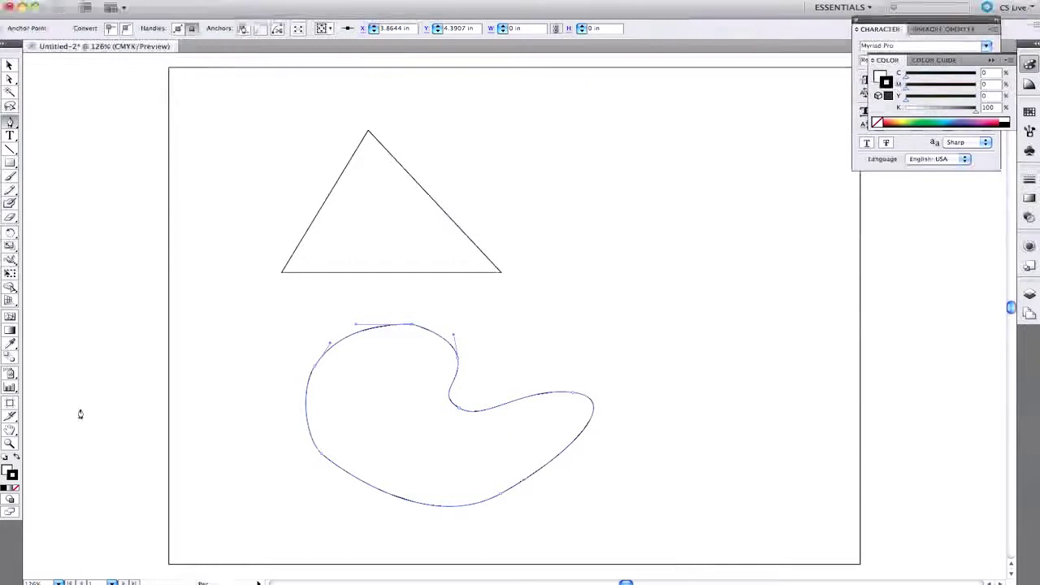
{"action": "left_click", "coordinate": [17, 456]}
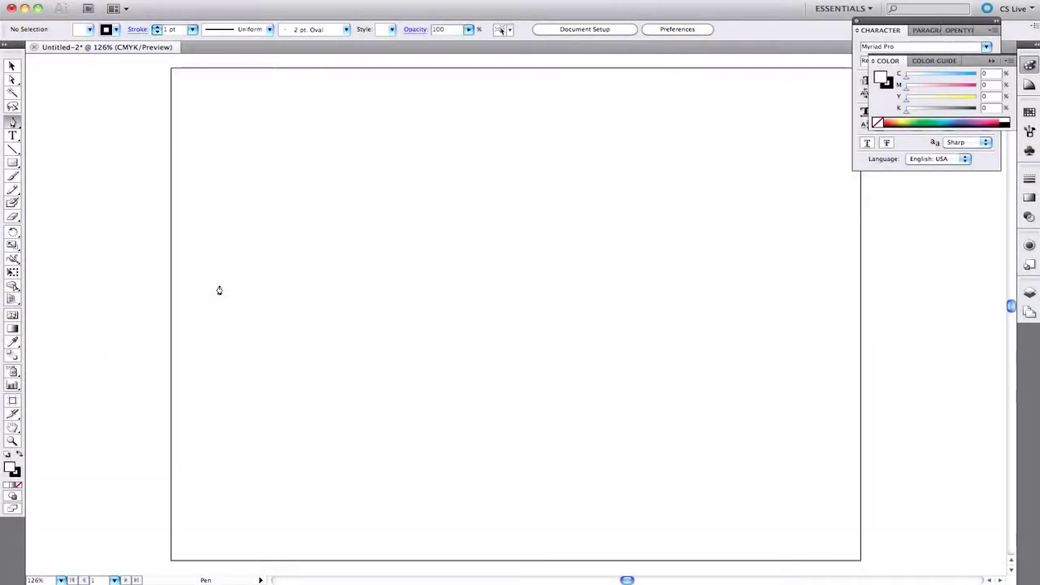
Draw a wavy open path with three smooth anchor points across the artboard's upper middle using the Pen tool
{"action": "left_click_drag", "start_coordinate": [219, 287], "coordinate": [290, 213]}
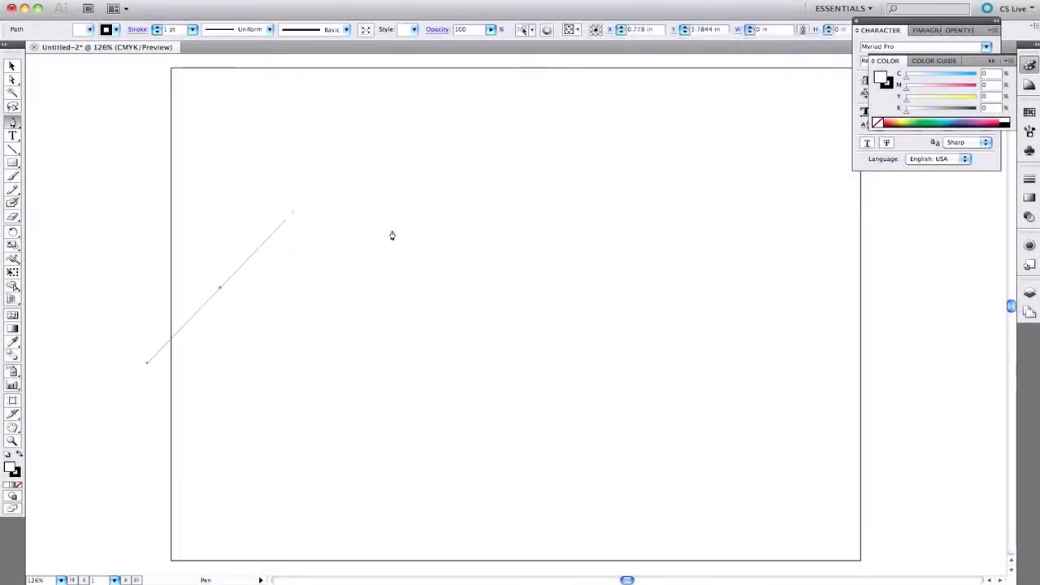
{"action": "left_click_drag", "start_coordinate": [451, 247], "coordinate": [513, 283]}
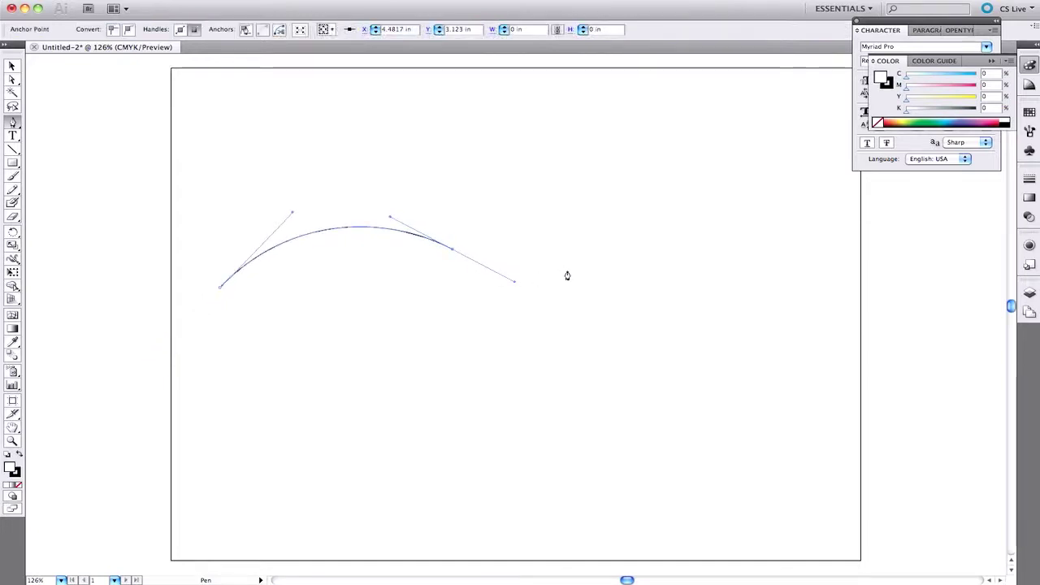
{"action": "left_click_drag", "start_coordinate": [588, 270], "coordinate": [610, 256]}
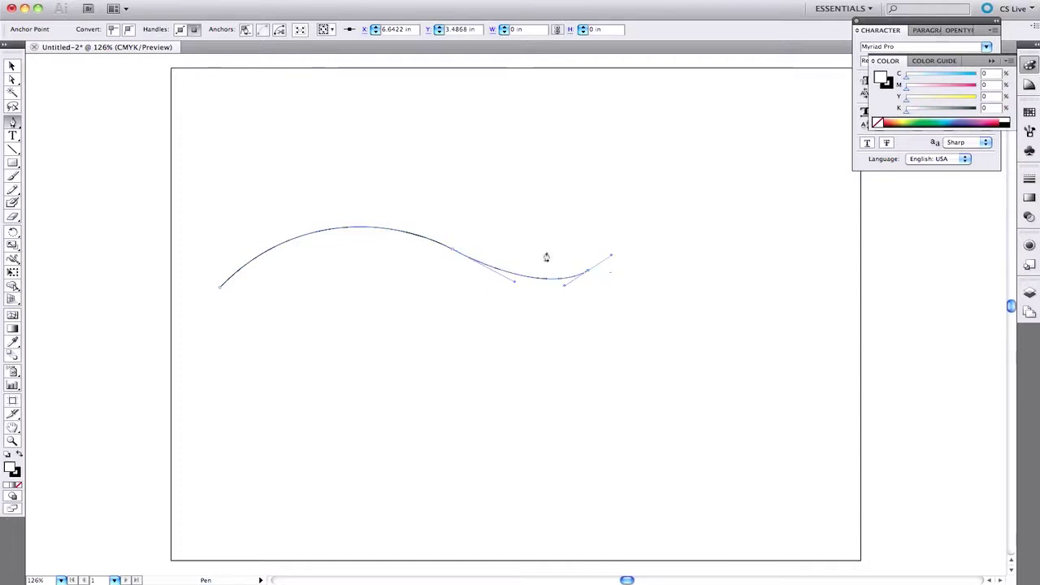
Convert the path's last anchor to a corner with a downward handle and continue with a curved dip that rises into a crest
{"action": "key", "text": "alt"}
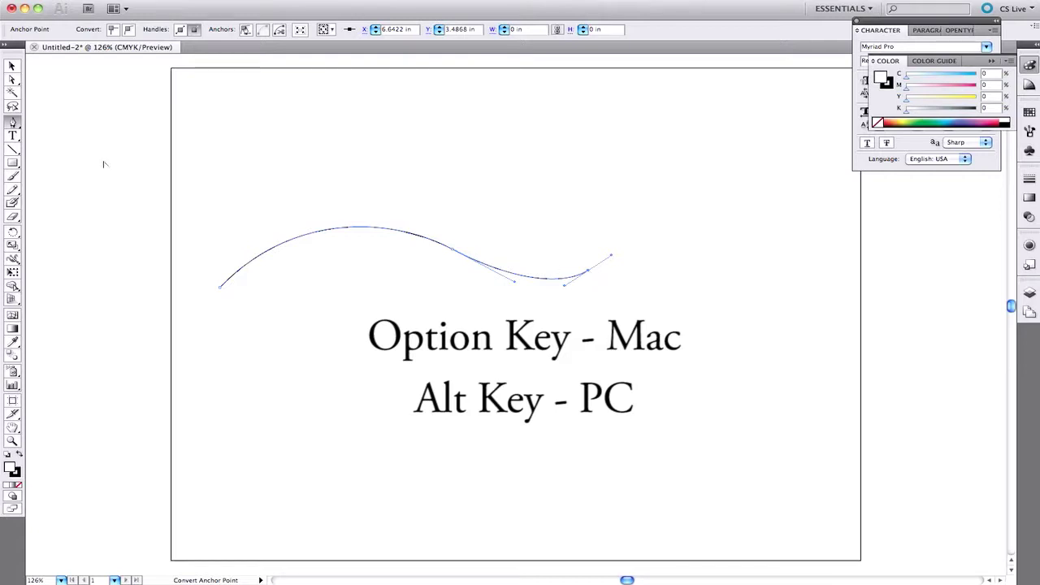
{"action": "left_click_drag", "start_coordinate": [12, 121], "coordinate": [66, 167]}
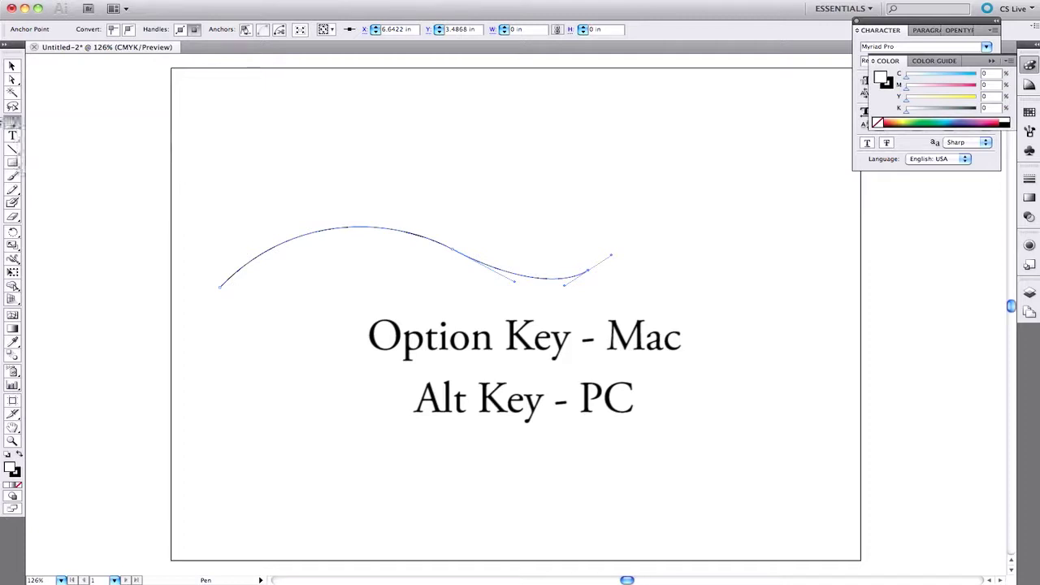
{"action": "left_click", "coordinate": [587, 272], "text": "alt"}
{"action": "left_click_drag", "start_coordinate": [592, 289], "coordinate": [656, 311]}
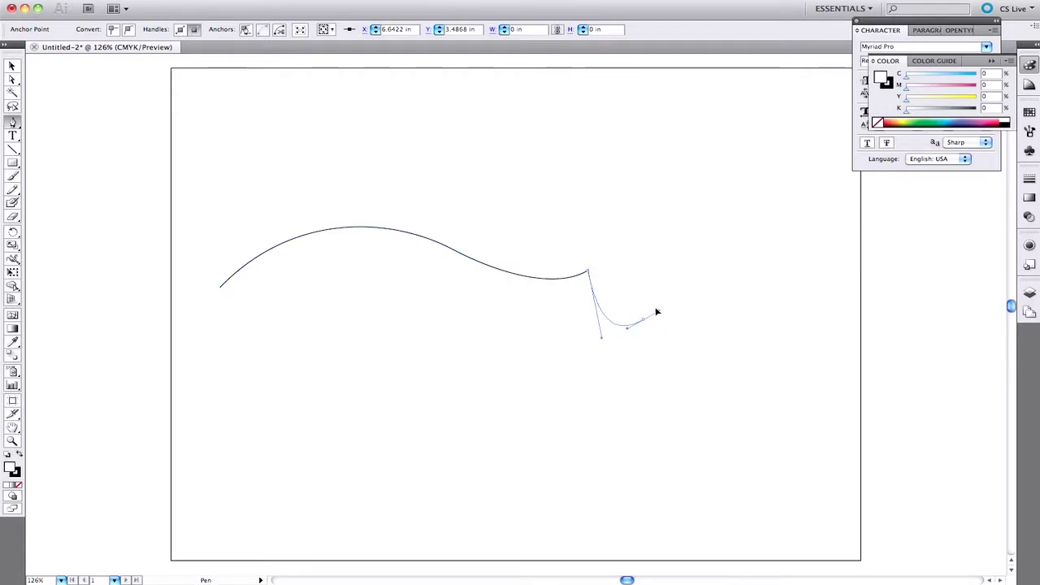
{"action": "left_click_drag", "start_coordinate": [657, 311], "coordinate": [657, 309]}
{"action": "left_click_drag", "start_coordinate": [680, 276], "coordinate": [747, 258]}
Convert the crest's end anchor to a corner, continue with a U-shaped dip towards the artboard's right edge, and deselect the path
{"action": "left_click", "coordinate": [727, 252]}
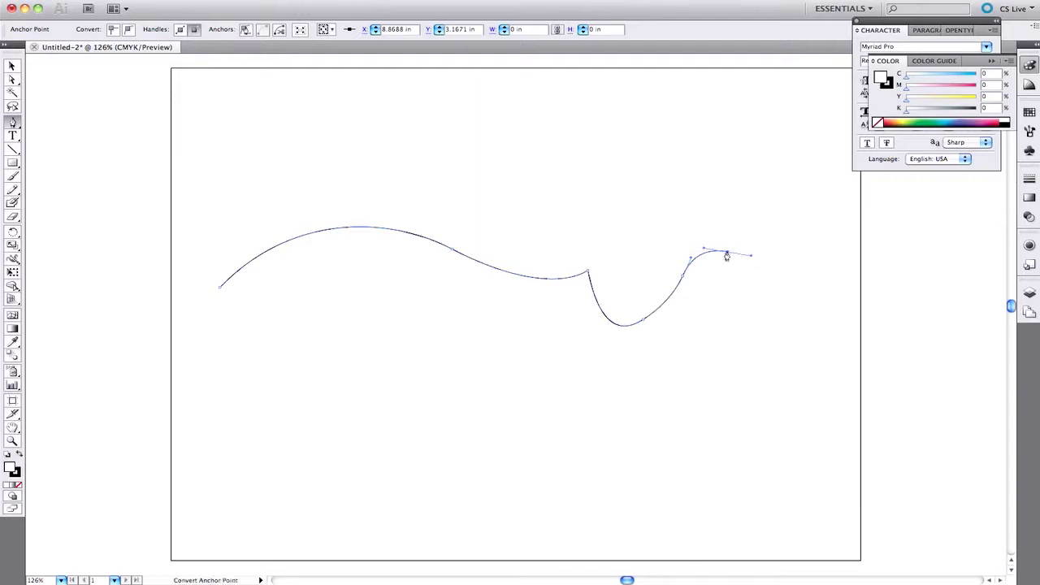
{"action": "left_click", "coordinate": [727, 253]}
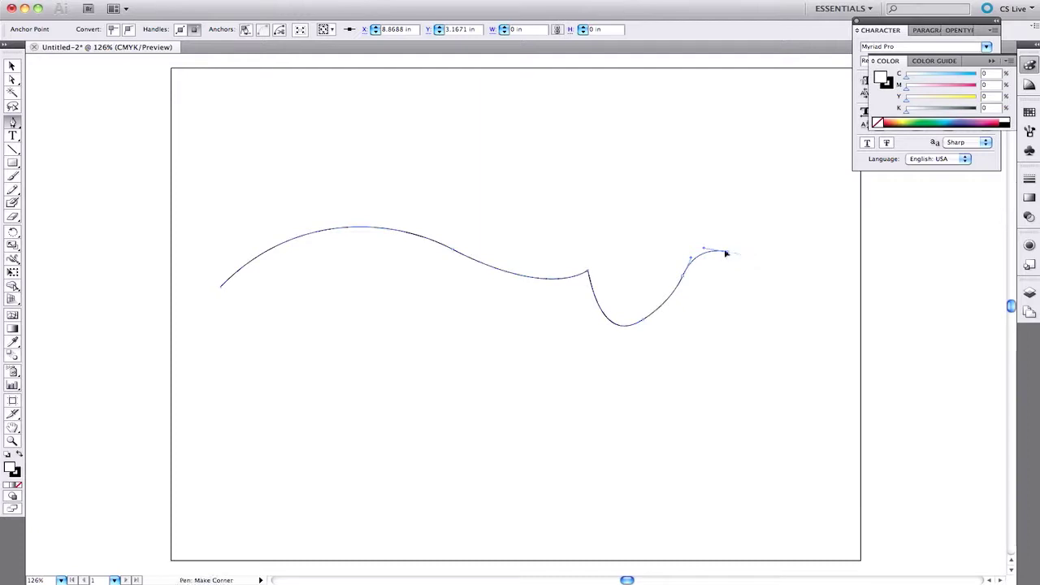
{"action": "left_click", "coordinate": [731, 319]}
{"action": "left_click_drag", "start_coordinate": [749, 329], "coordinate": [829, 278]}
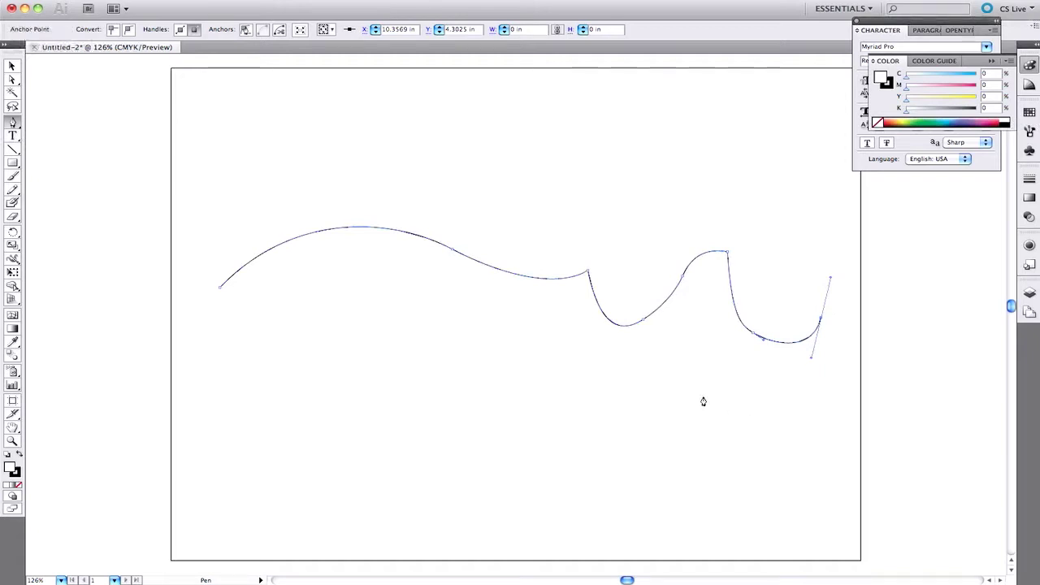
{"action": "key", "text": "super"}
{"action": "left_click", "coordinate": [674, 391], "text": "super"}
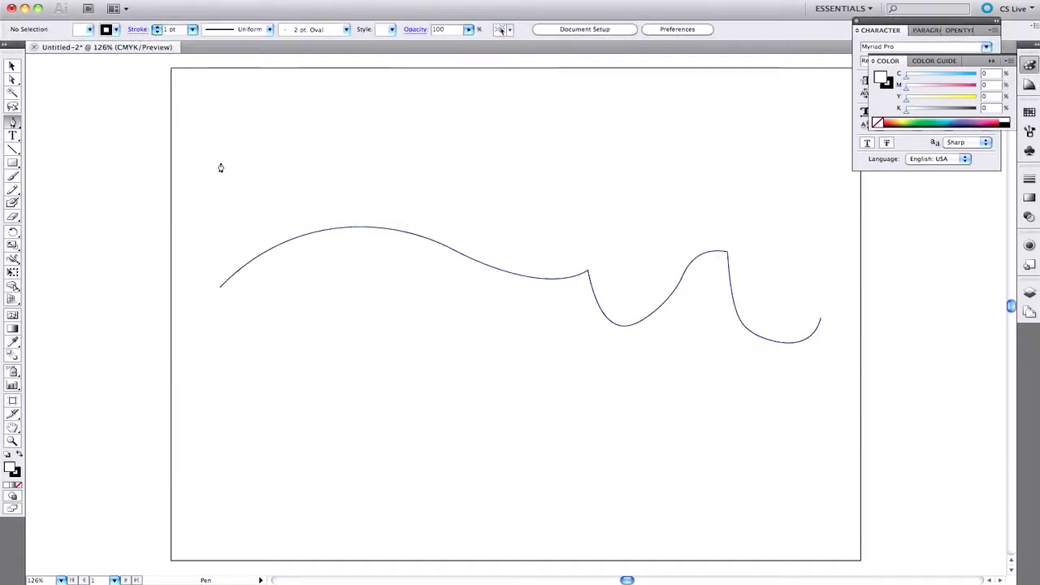
Draw a scalloped path of two downward-bulging arcs above the wavy path, making the anchor between them a corner with a downward handle
{"action": "left_click_drag", "start_coordinate": [242, 178], "coordinate": [246, 189]}
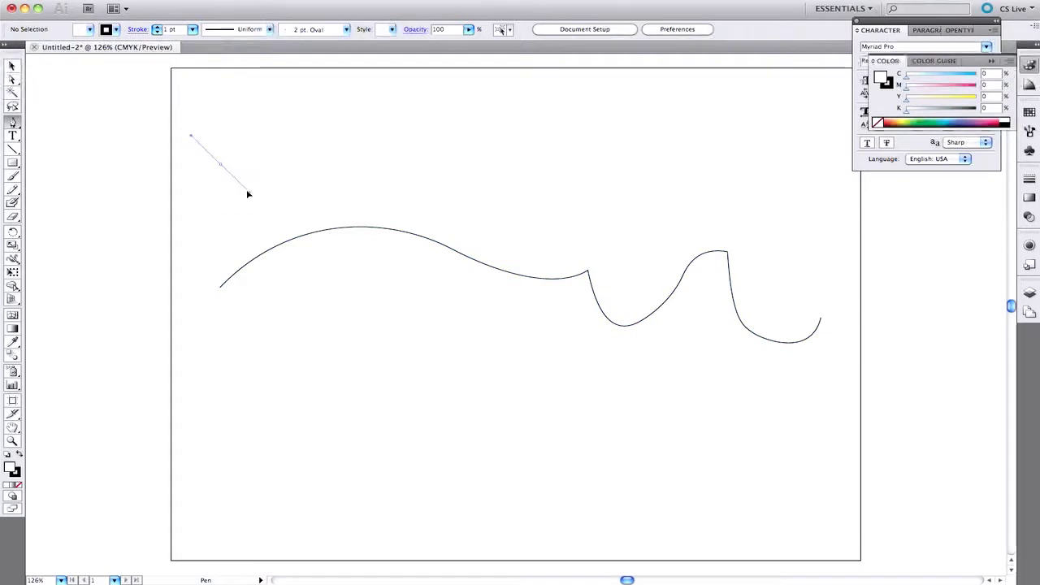
{"action": "left_click_drag", "start_coordinate": [320, 171], "coordinate": [345, 143]}
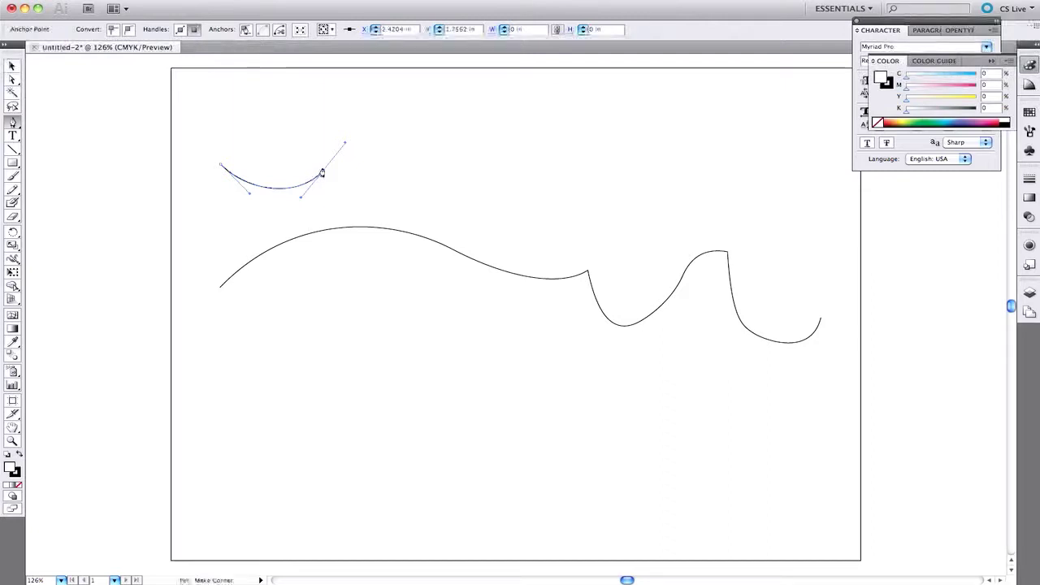
{"action": "left_click", "coordinate": [321, 172]}
{"action": "left_click_drag", "start_coordinate": [341, 189], "coordinate": [345, 195]}
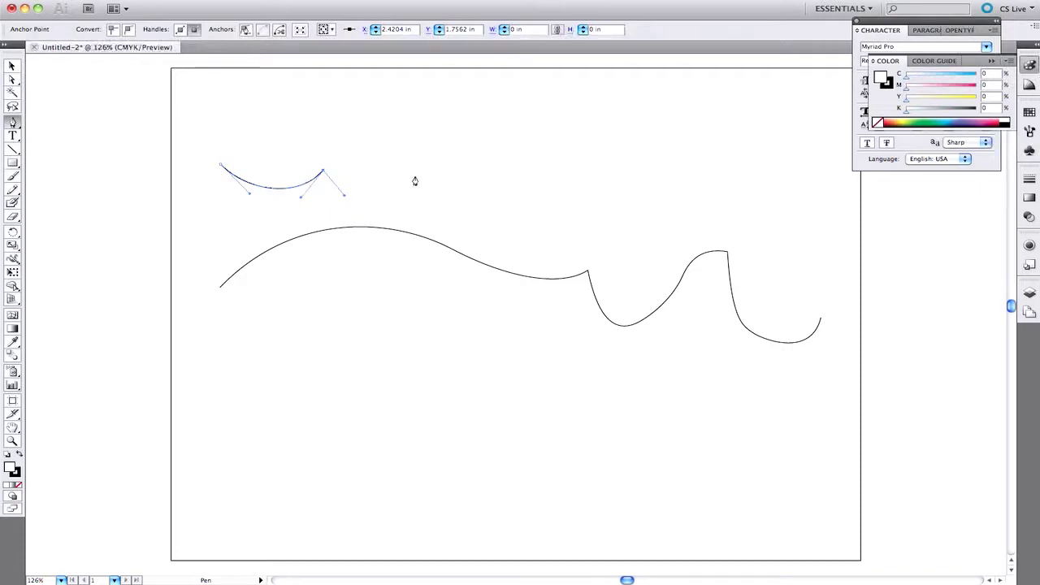
{"action": "left_click_drag", "start_coordinate": [415, 181], "coordinate": [426, 166]}
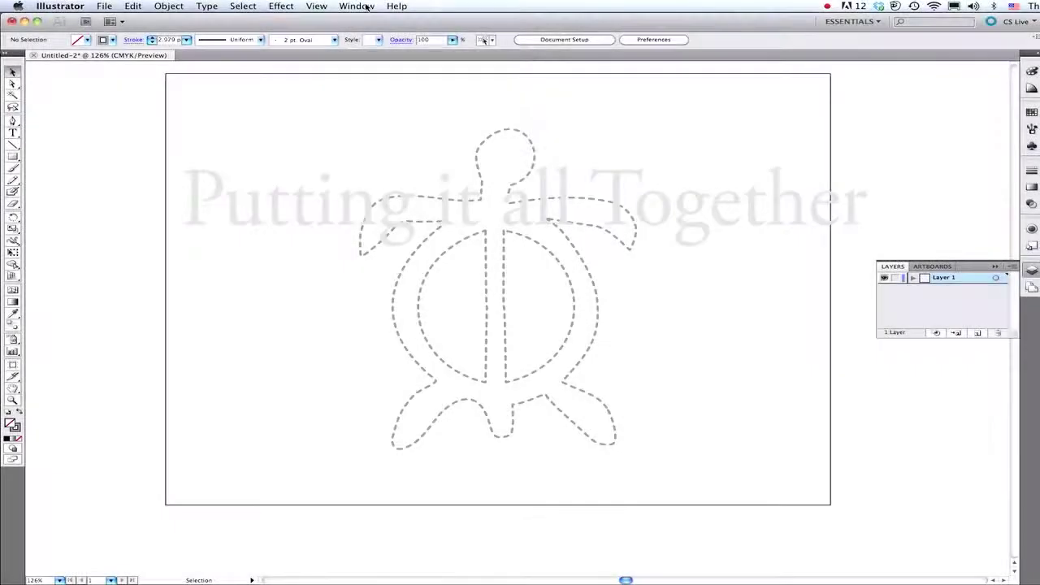
{"action": "left_click", "coordinate": [364, 6]}
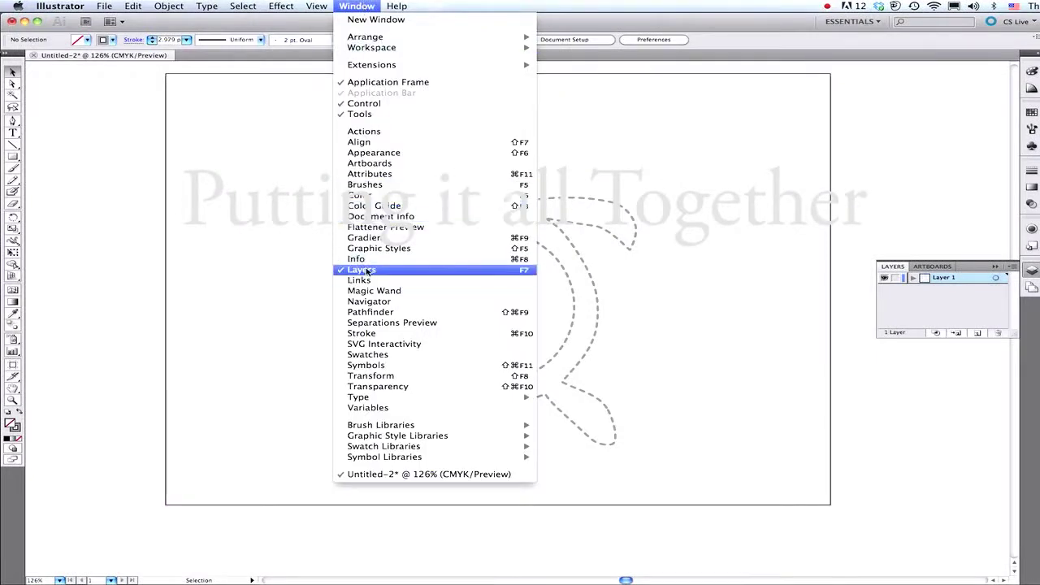
{"action": "left_click", "coordinate": [343, 6]}
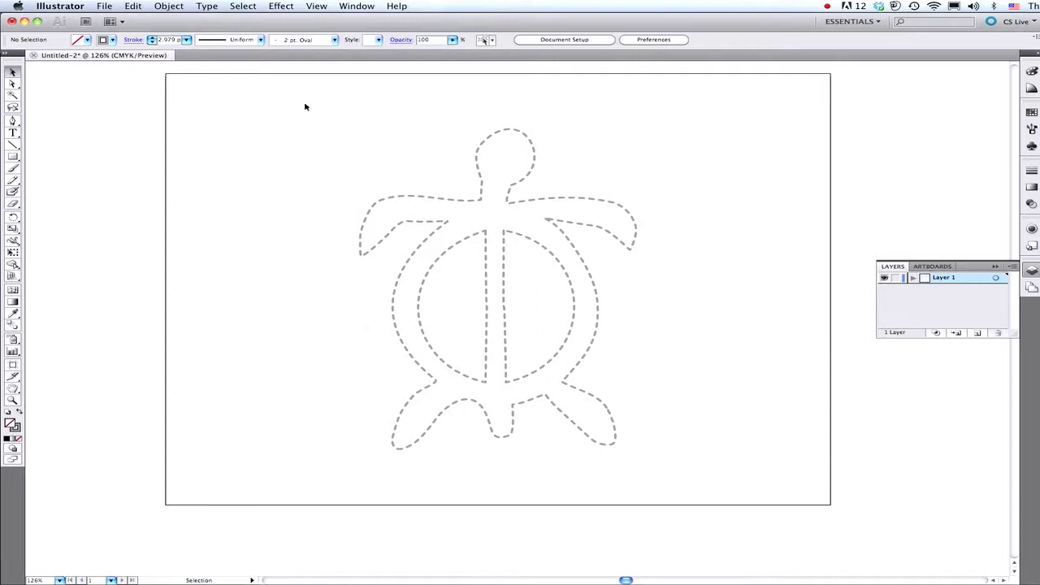
{"action": "left_click", "coordinate": [103, 5]}
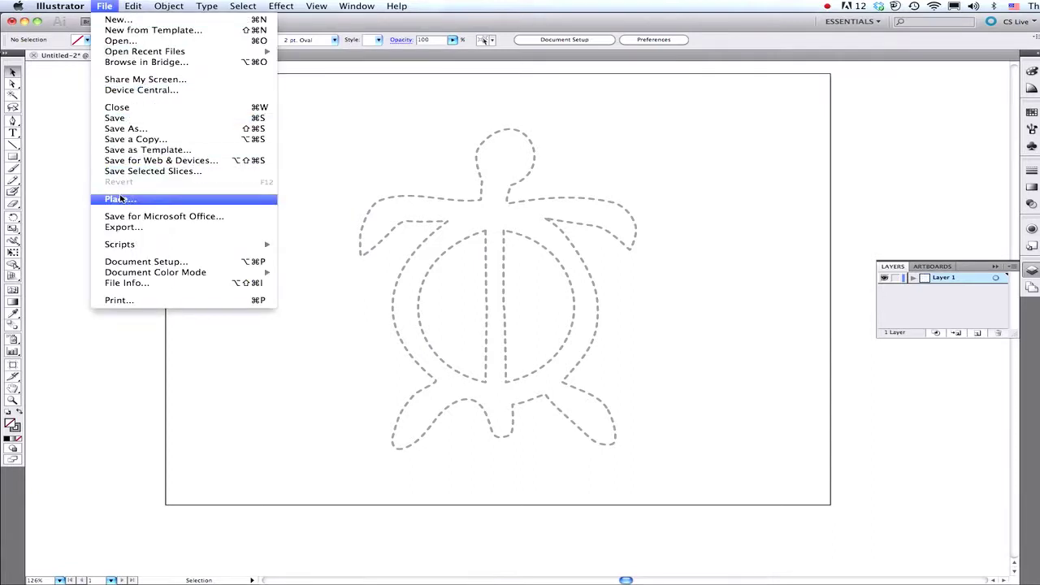
{"action": "left_click", "coordinate": [108, 4]}
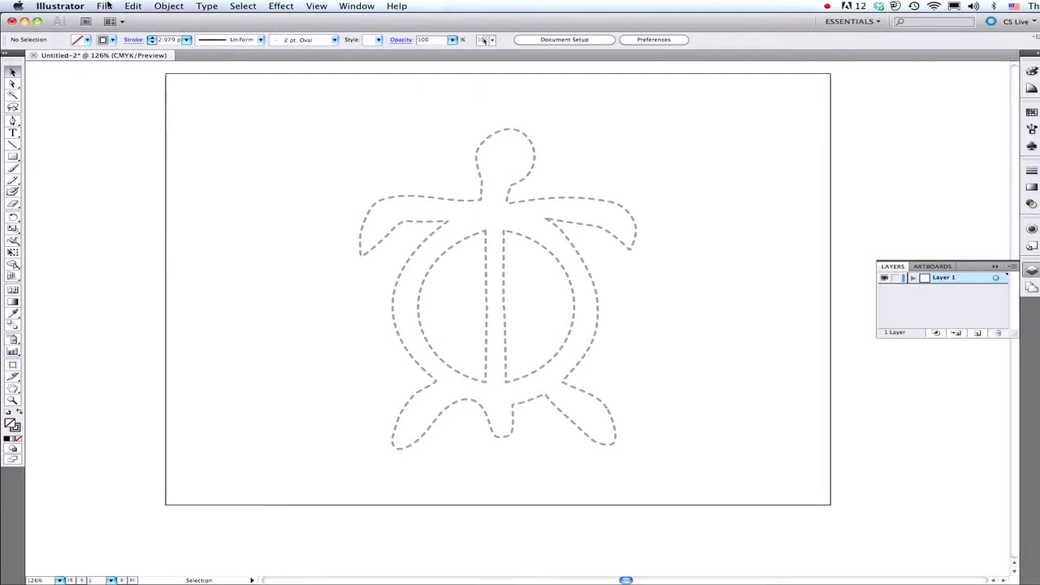
Lock Layer 1 containing the dashed turtle template and create a new layer above it named Honu Drawing
{"action": "left_click", "coordinate": [895, 278]}
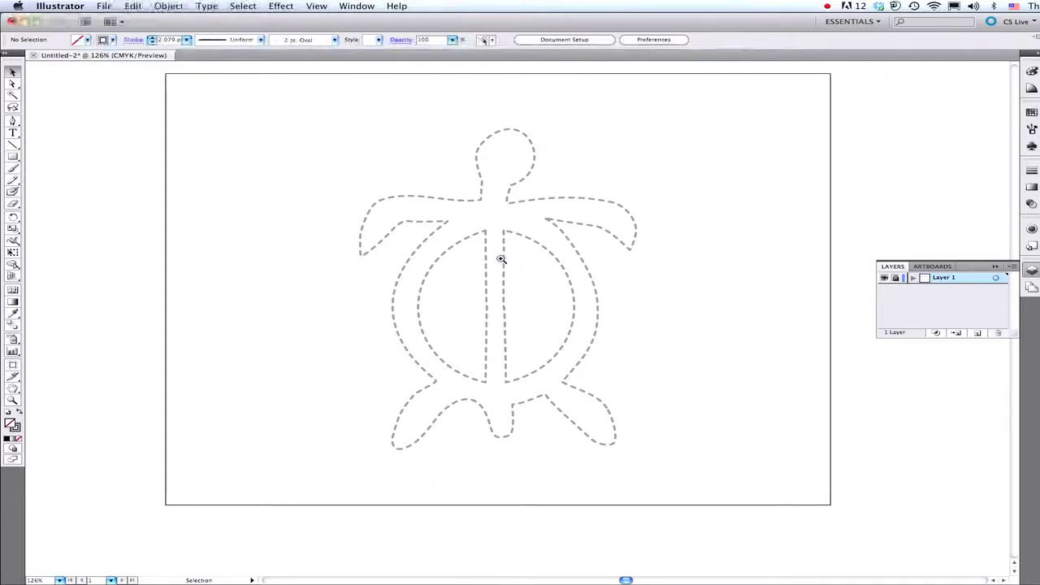
{"action": "left_click", "coordinate": [500, 258]}
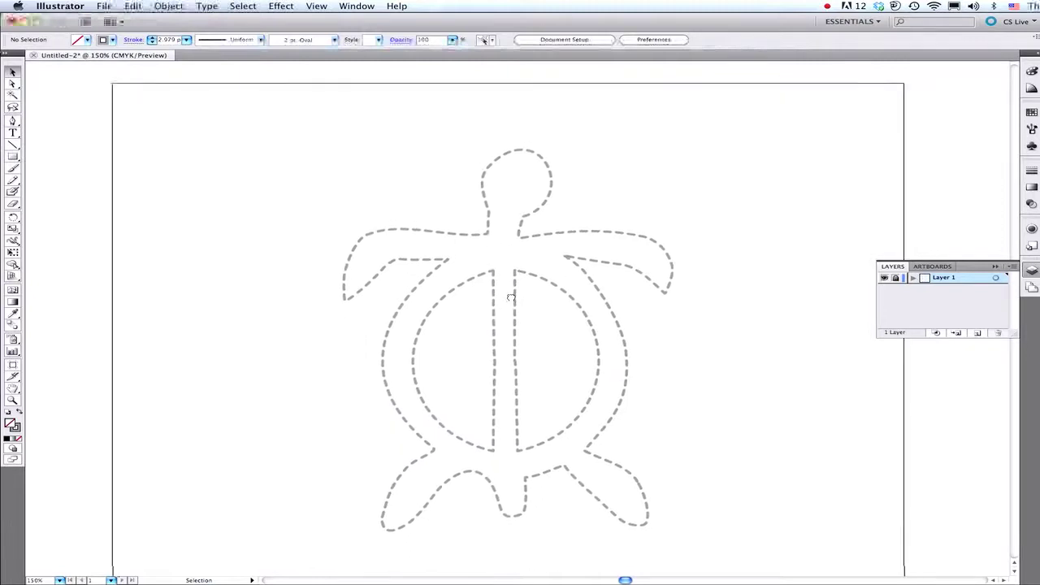
{"action": "left_click", "coordinate": [979, 333]}
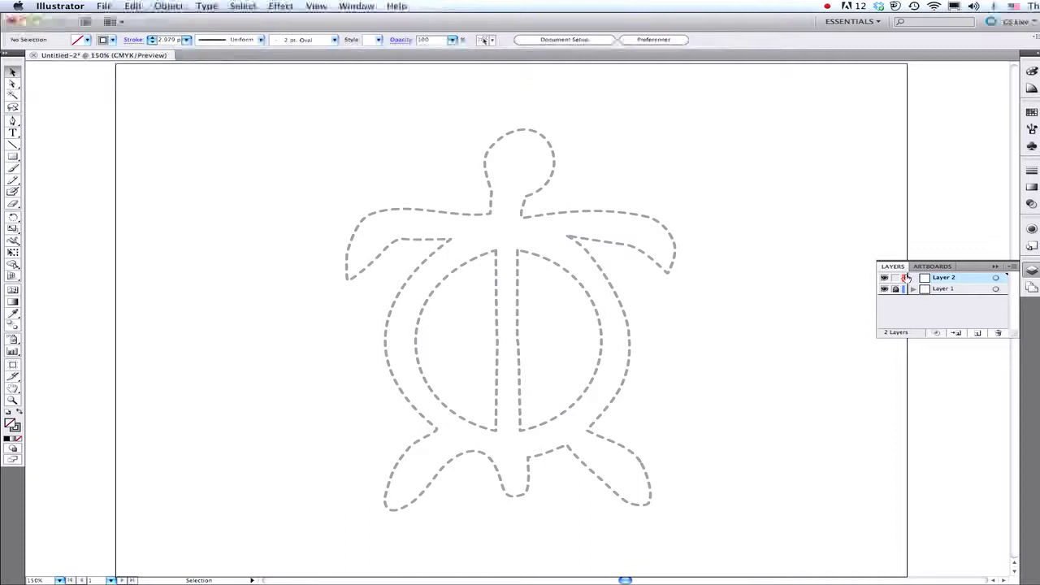
{"action": "double_click", "coordinate": [943, 277]}
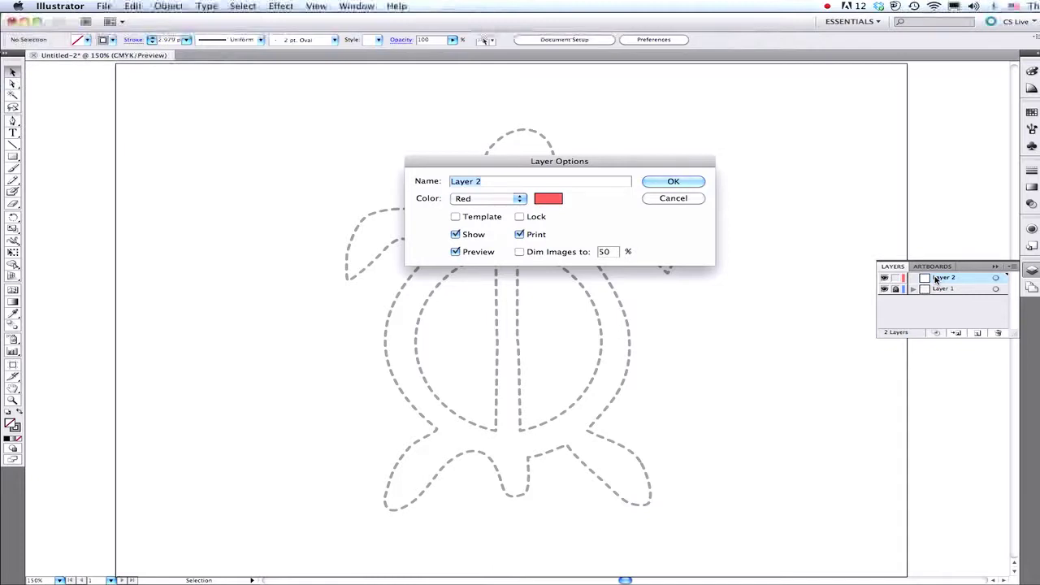
{"action": "type", "text": "Honu "}
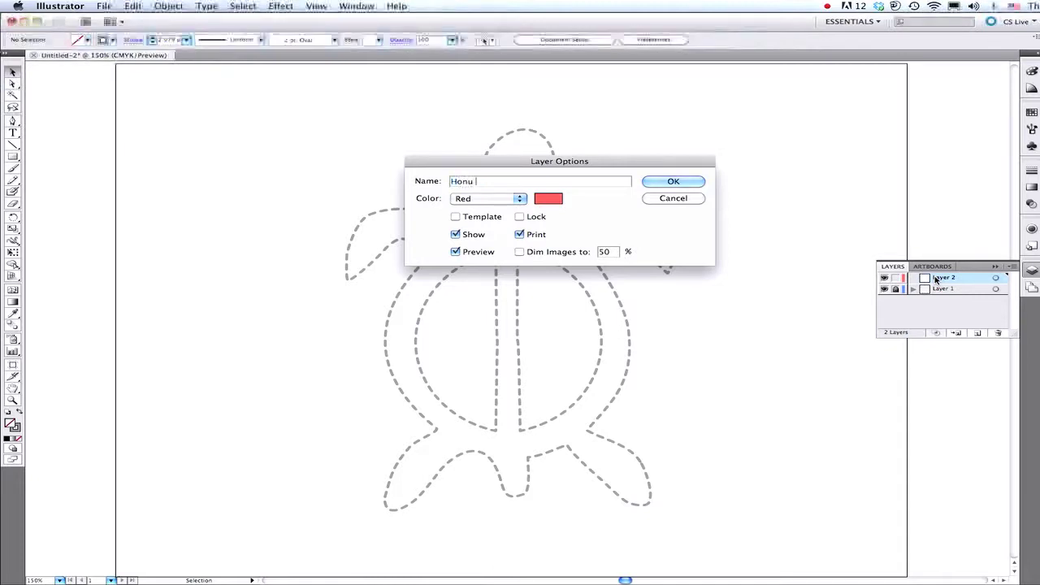
{"action": "type", "text": "Drawing"}
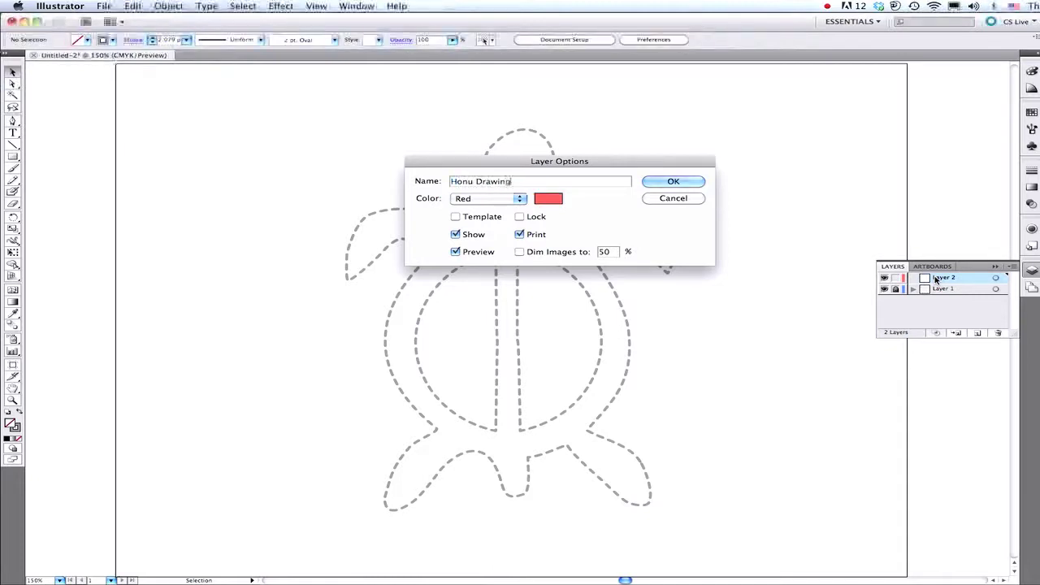
{"action": "left_click", "coordinate": [673, 181]}
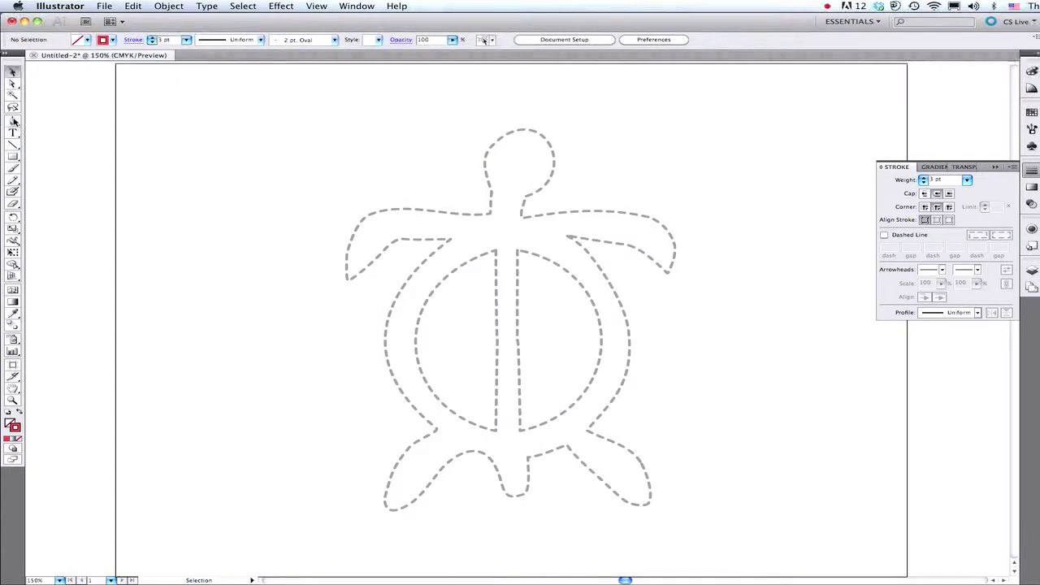
Trace the upper edge of the turtle's left front flipper from its tip to the neck with the Pen tool, ending in a corner anchor
{"action": "left_click", "coordinate": [13, 121]}
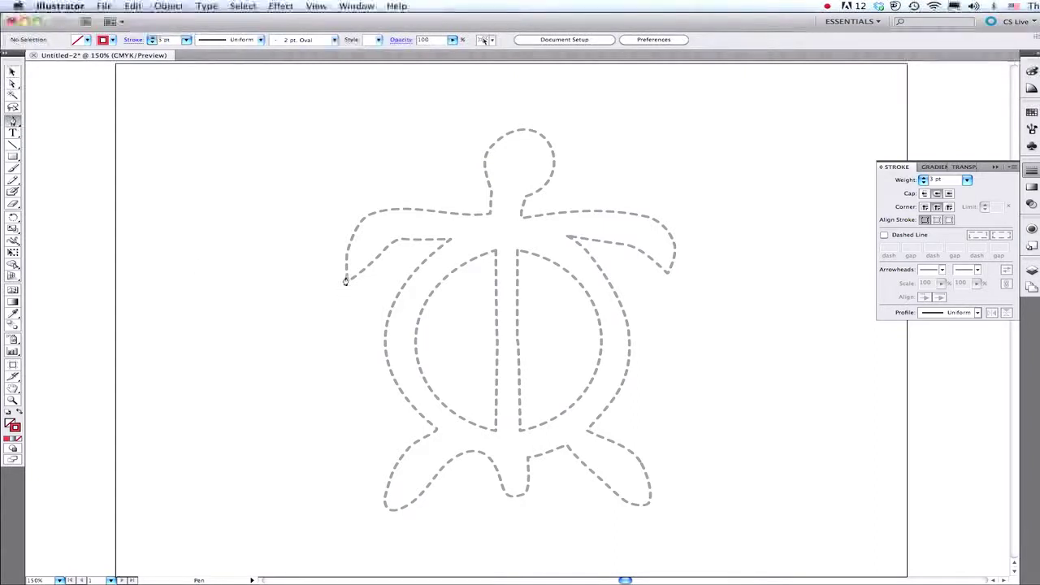
{"action": "mouse_move", "coordinate": [345, 281]}
{"action": "left_mouse_down"}
{"action": "mouse_move", "coordinate": [343, 234]}
{"action": "mouse_move", "coordinate": [379, 212]}
{"action": "left_mouse_up"}
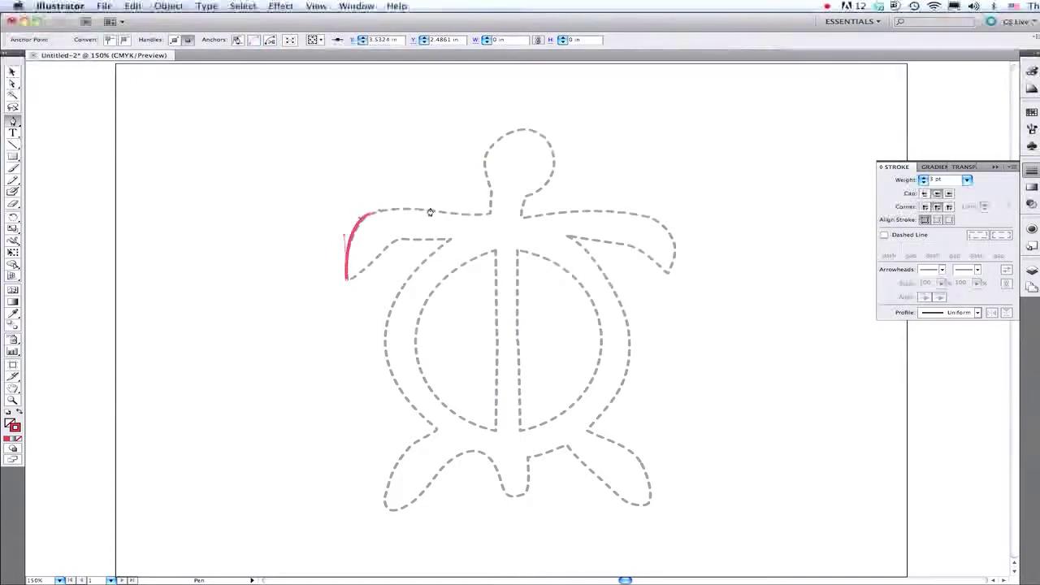
{"action": "left_click_drag", "start_coordinate": [441, 213], "coordinate": [449, 213]}
{"action": "left_click", "coordinate": [488, 216]}
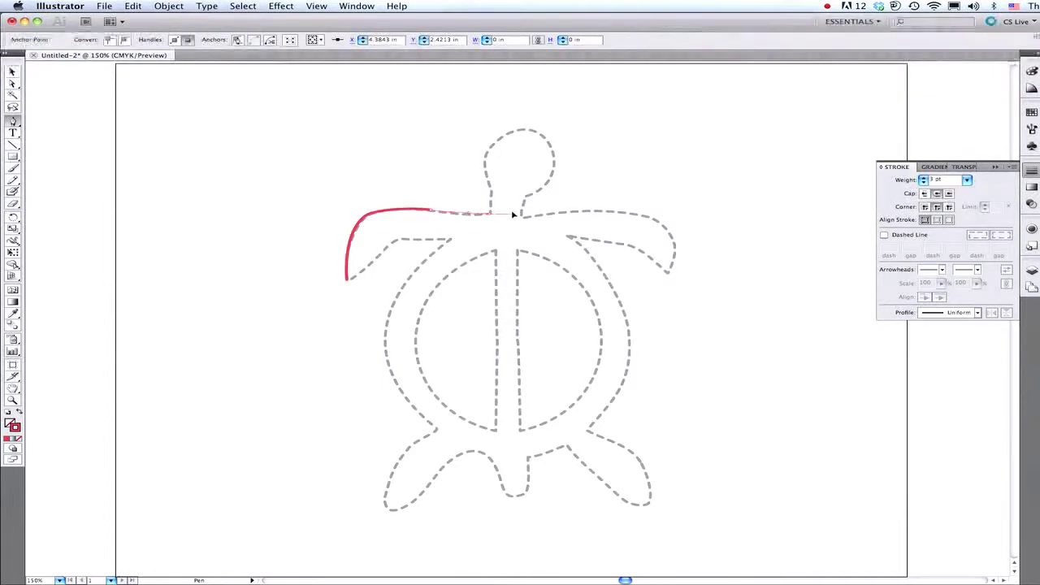
{"action": "left_click", "coordinate": [491, 213]}
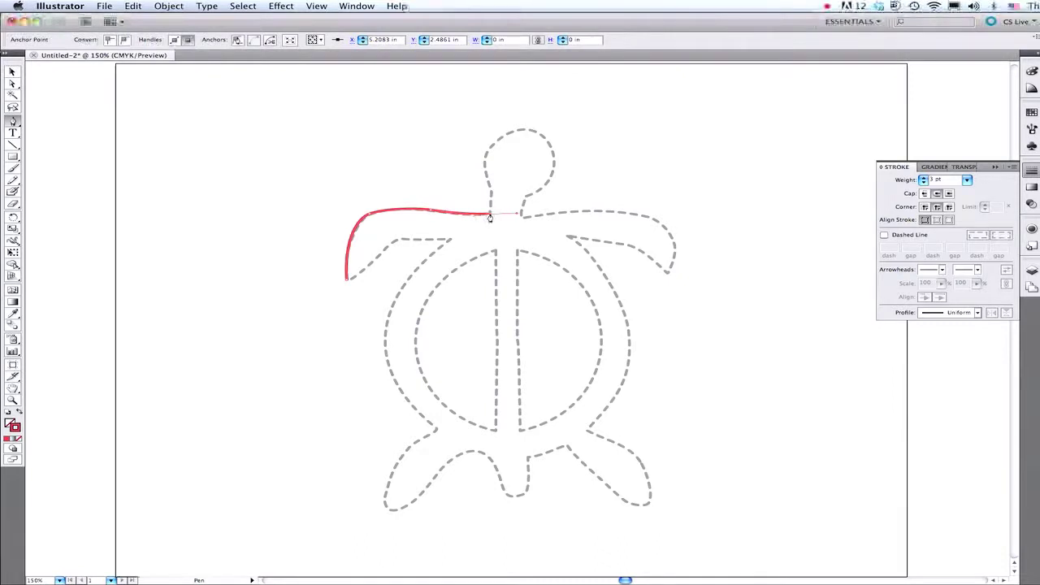
{"action": "left_click", "coordinate": [489, 212]}
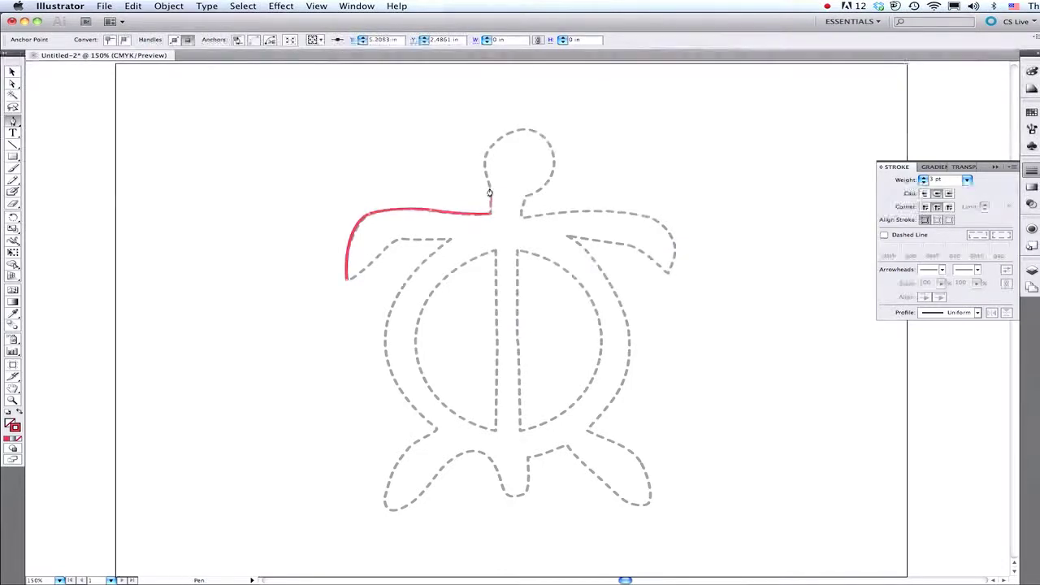
Continue the path up the neck's left side, around the head and down to the base of the neck's right side, using corners at sharp turns
{"action": "left_click_drag", "start_coordinate": [490, 192], "coordinate": [486, 182]}
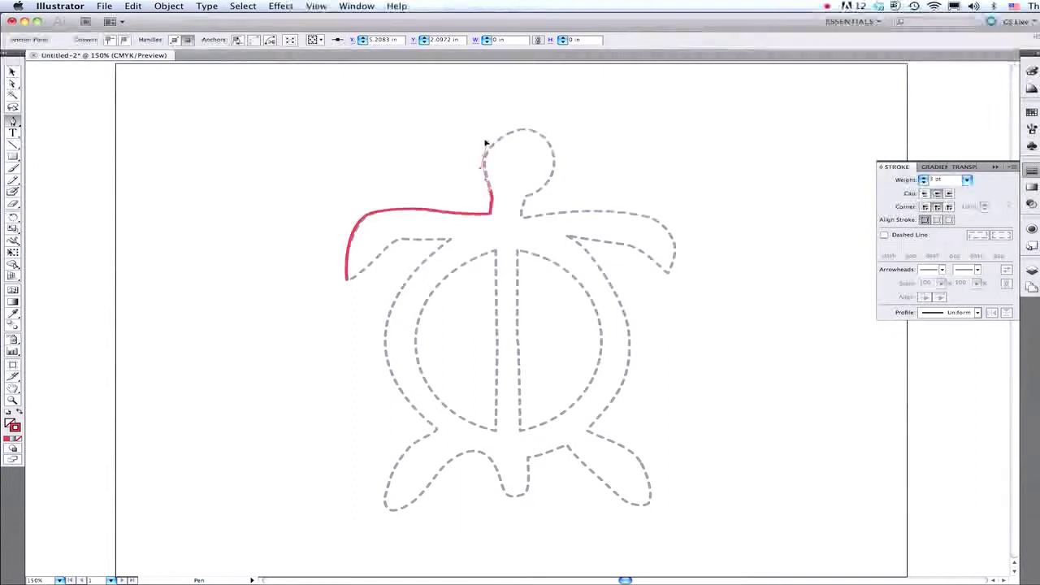
{"action": "mouse_move", "coordinate": [483, 153]}
{"action": "left_mouse_down"}
{"action": "mouse_move", "coordinate": [486, 143]}
{"action": "mouse_move", "coordinate": [538, 128]}
{"action": "mouse_move", "coordinate": [554, 161]}
{"action": "mouse_move", "coordinate": [553, 174]}
{"action": "mouse_move", "coordinate": [503, 204]}
{"action": "left_mouse_up"}
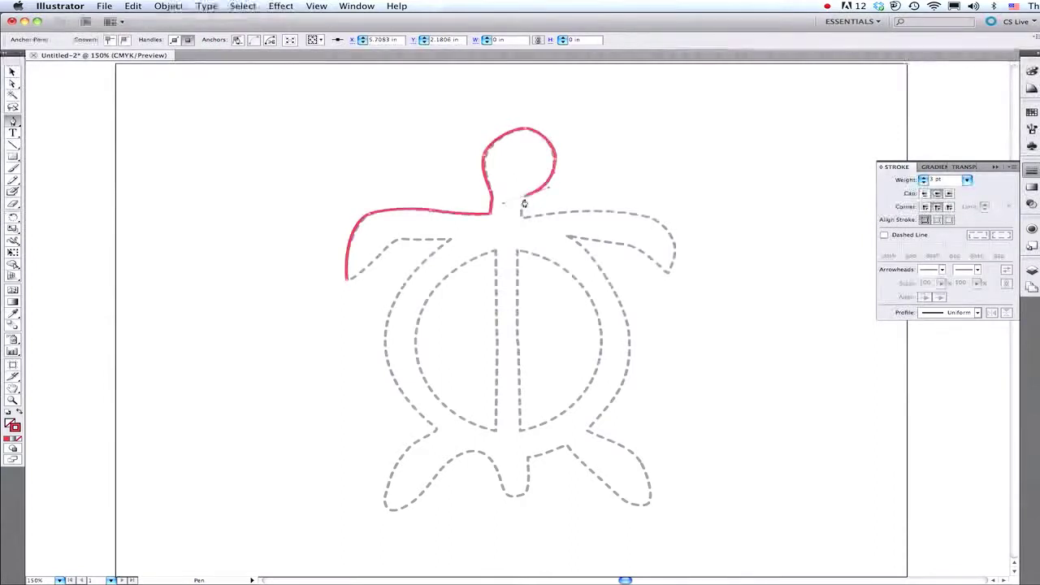
{"action": "left_click", "coordinate": [524, 196]}
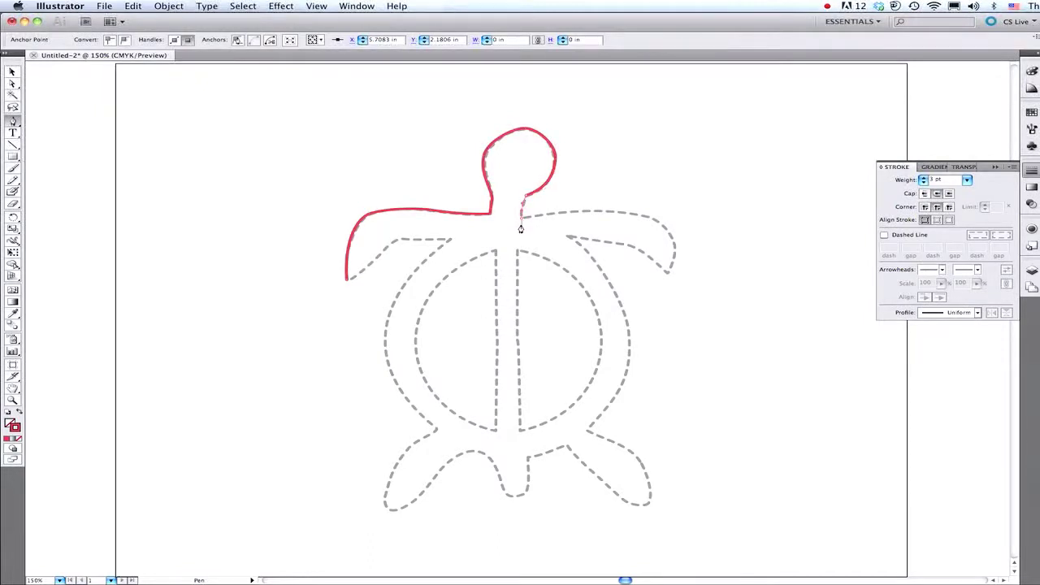
{"action": "left_click", "coordinate": [520, 225]}
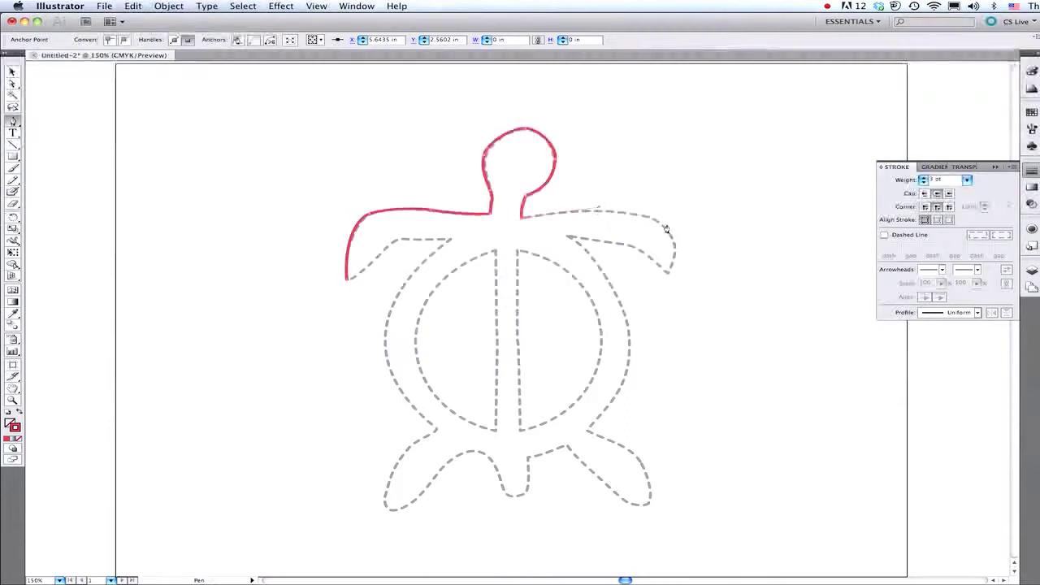
Continue the path around the outer edge of the turtle's right front flipper to its tip, making the tip a corner anchor
{"action": "left_click_drag", "start_coordinate": [664, 230], "coordinate": [667, 232]}
{"action": "left_click_drag", "start_coordinate": [673, 238], "coordinate": [681, 250]}
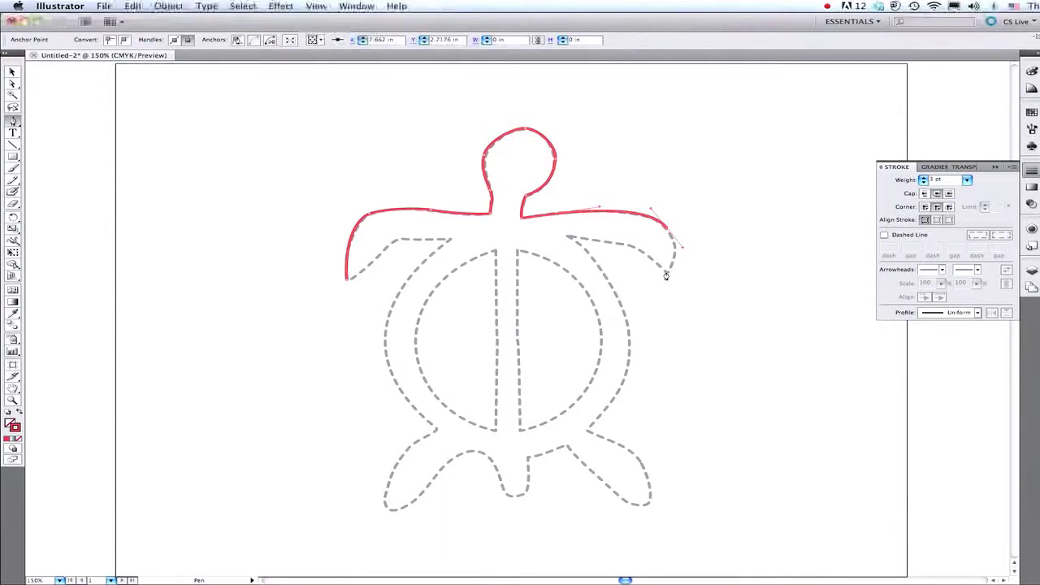
{"action": "left_click_drag", "start_coordinate": [666, 273], "coordinate": [657, 288]}
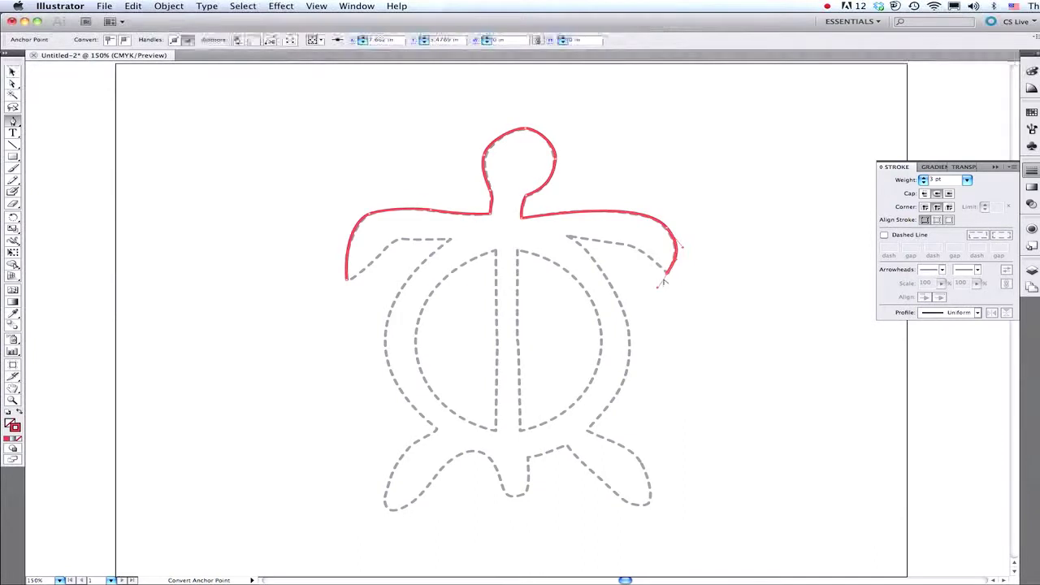
{"action": "left_click", "coordinate": [664, 274]}
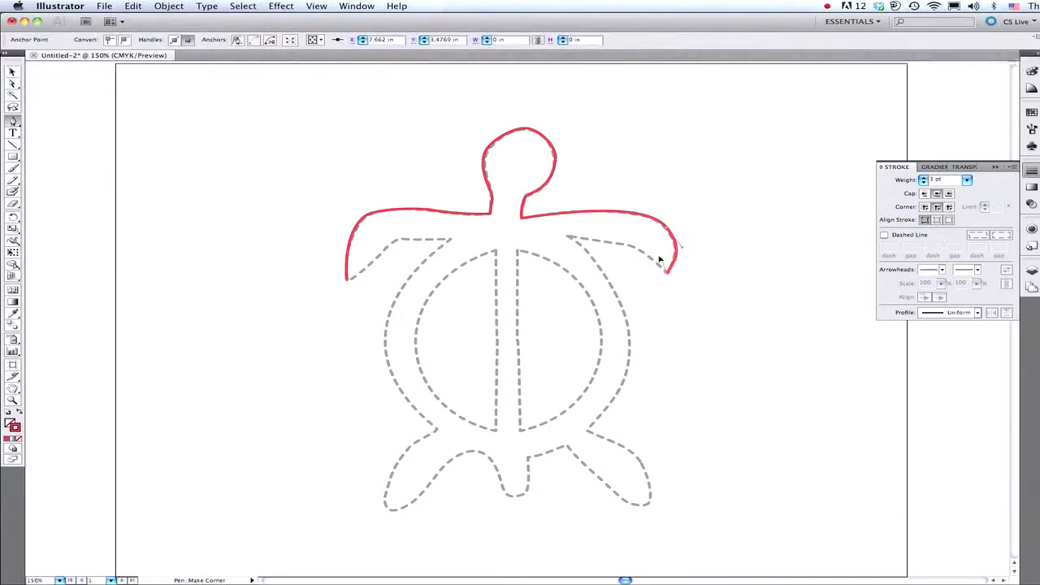
Trace the underside of the right front flipper back to where it meets the body, ending in a corner anchor
{"action": "left_click_drag", "start_coordinate": [640, 247], "coordinate": [612, 243]}
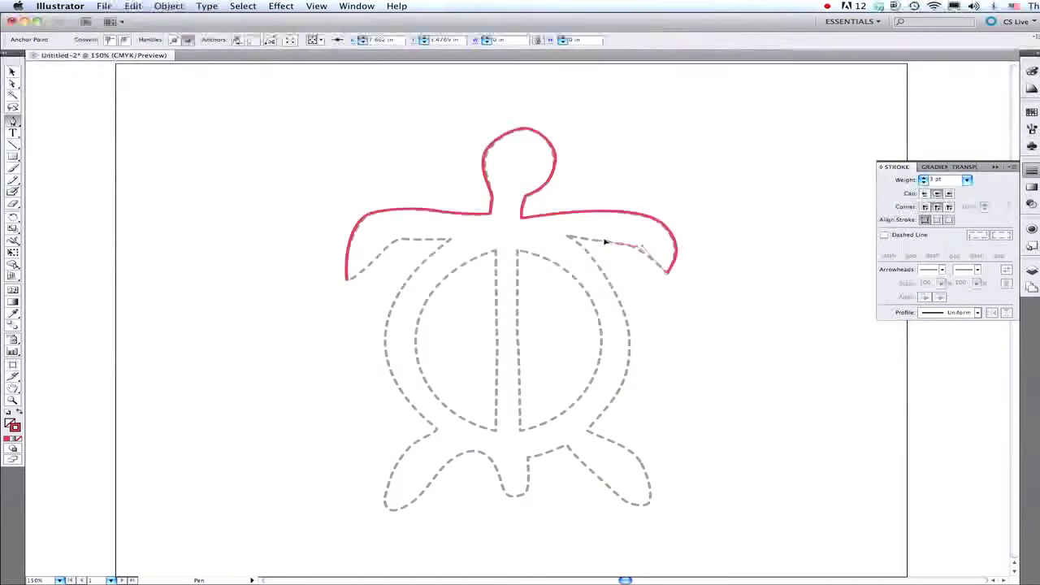
{"action": "left_click", "coordinate": [606, 243]}
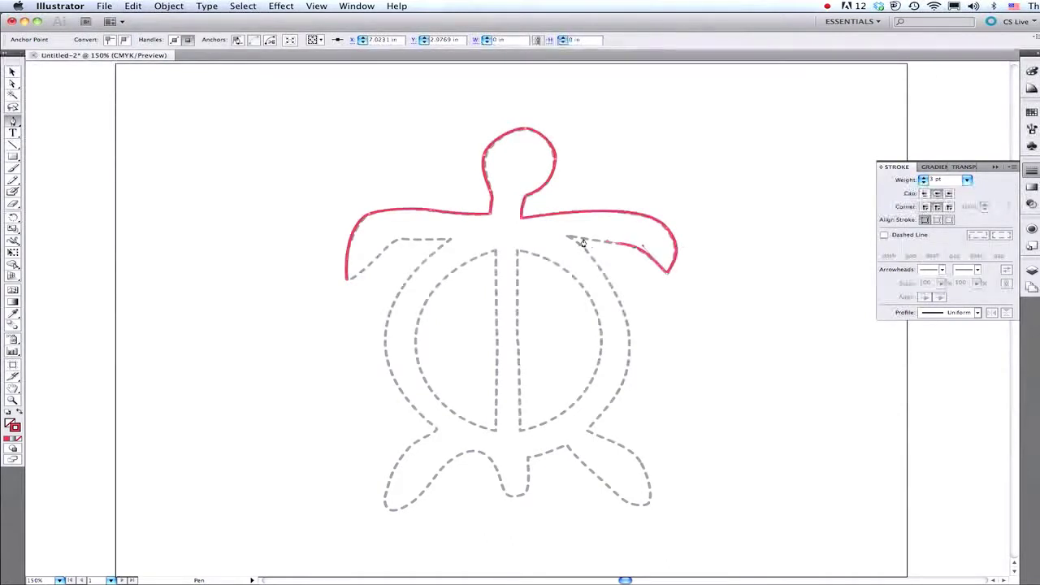
{"action": "left_click", "coordinate": [566, 237]}
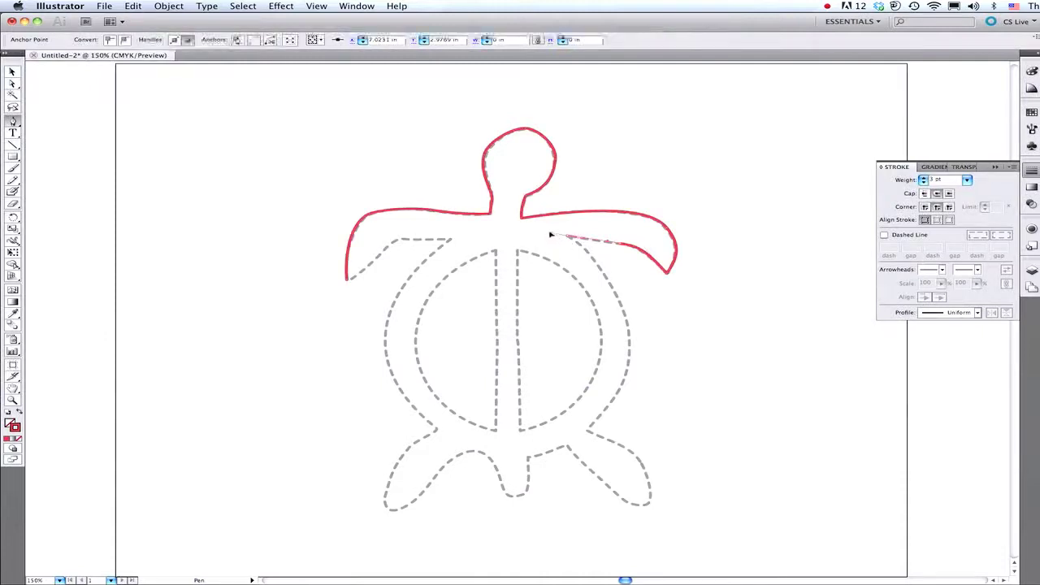
{"action": "left_click", "coordinate": [552, 234]}
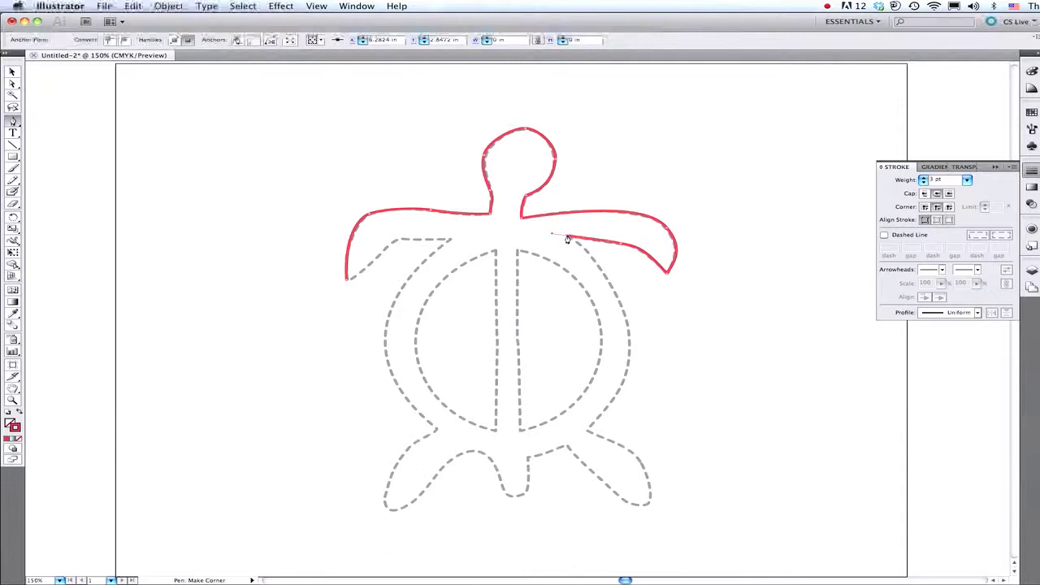
{"action": "left_click", "coordinate": [567, 237]}
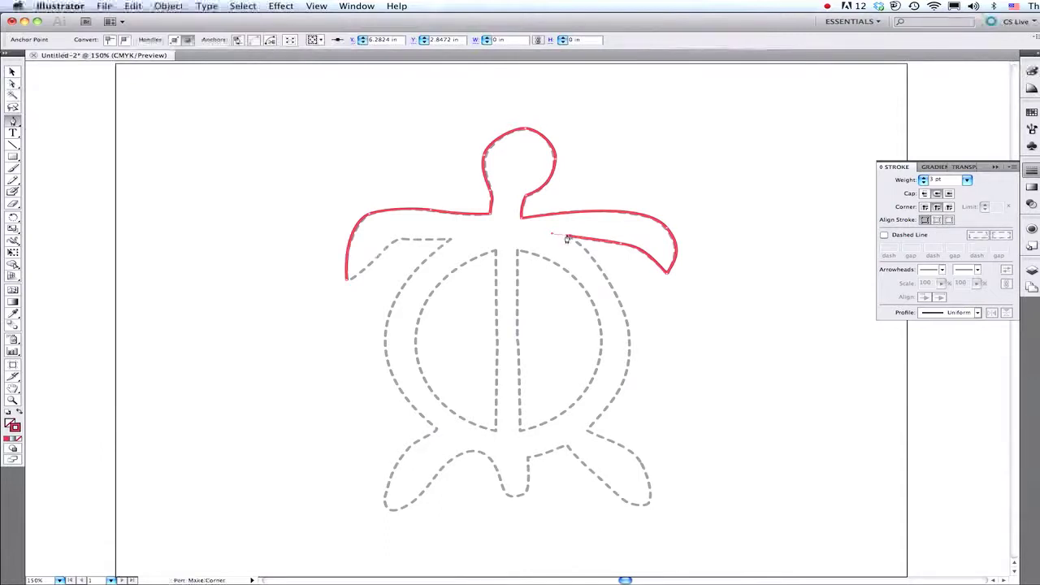
Trace the right side of the body in two curves from the front flipper down to the base of the right rear flipper
{"action": "left_click_drag", "start_coordinate": [573, 240], "coordinate": [625, 281]}
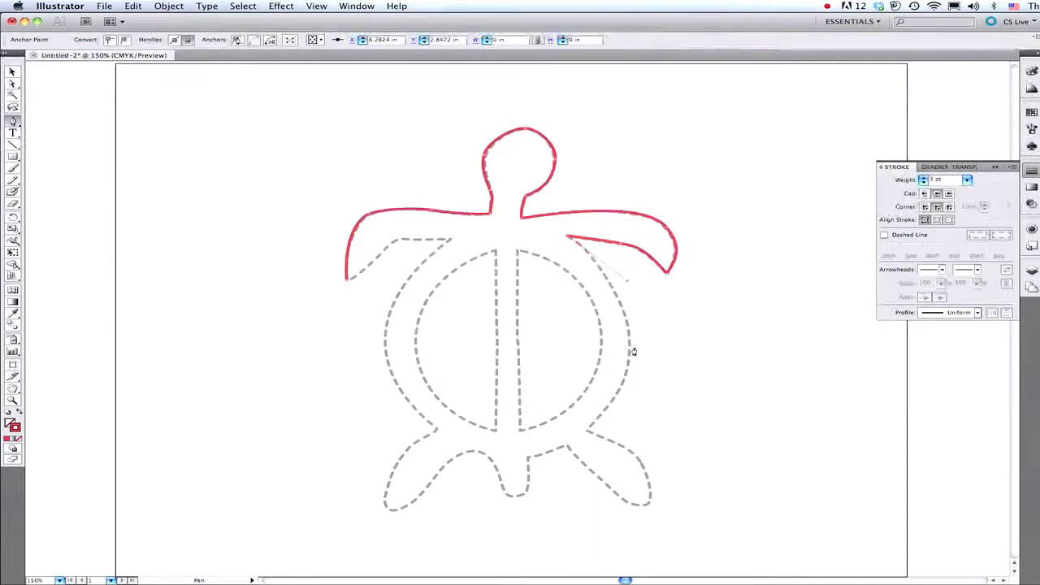
{"action": "left_click_drag", "start_coordinate": [628, 350], "coordinate": [627, 380]}
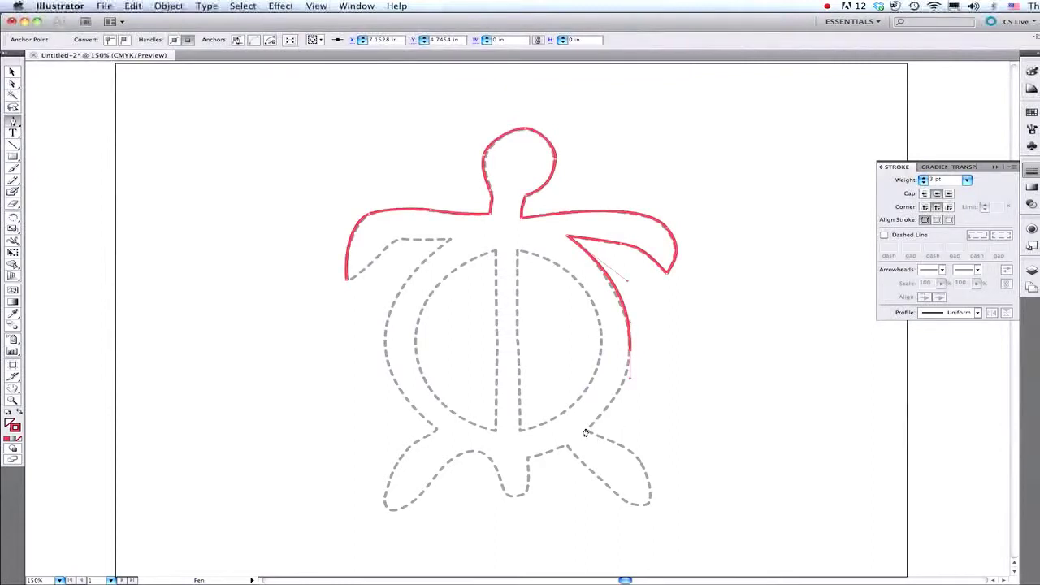
{"action": "left_click_drag", "start_coordinate": [585, 433], "coordinate": [566, 447]}
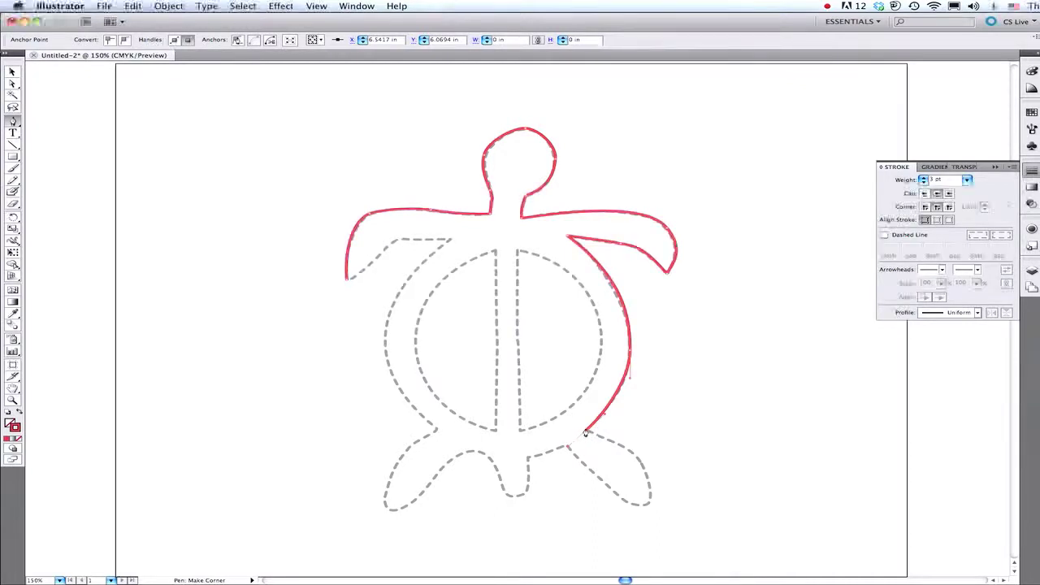
Make the body's lower right anchor a corner and trace around the right rear flipper to its inner base, ending in a corner
{"action": "left_click_drag", "start_coordinate": [585, 433], "coordinate": [645, 475]}
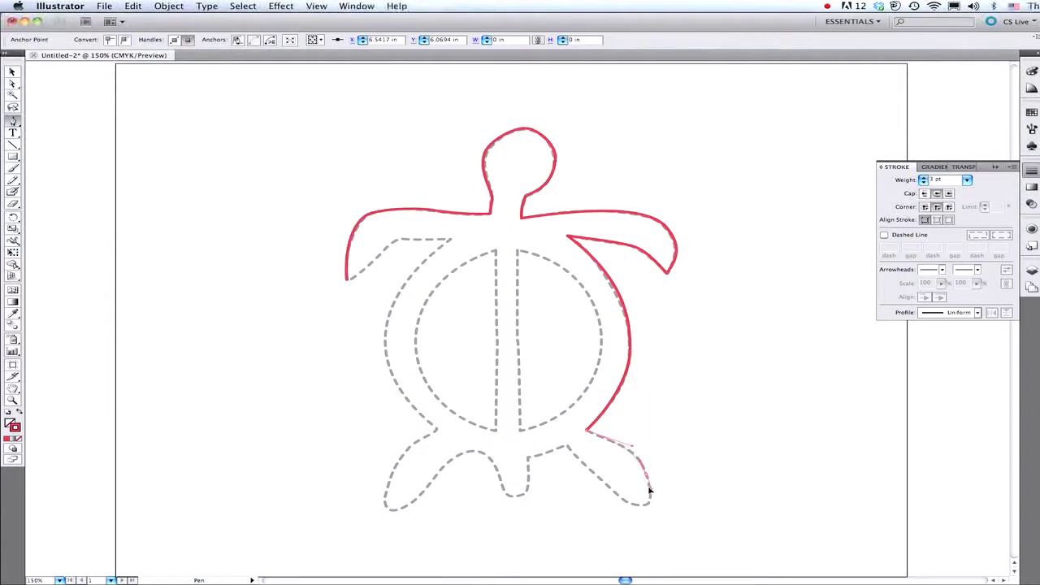
{"action": "left_click", "coordinate": [650, 490]}
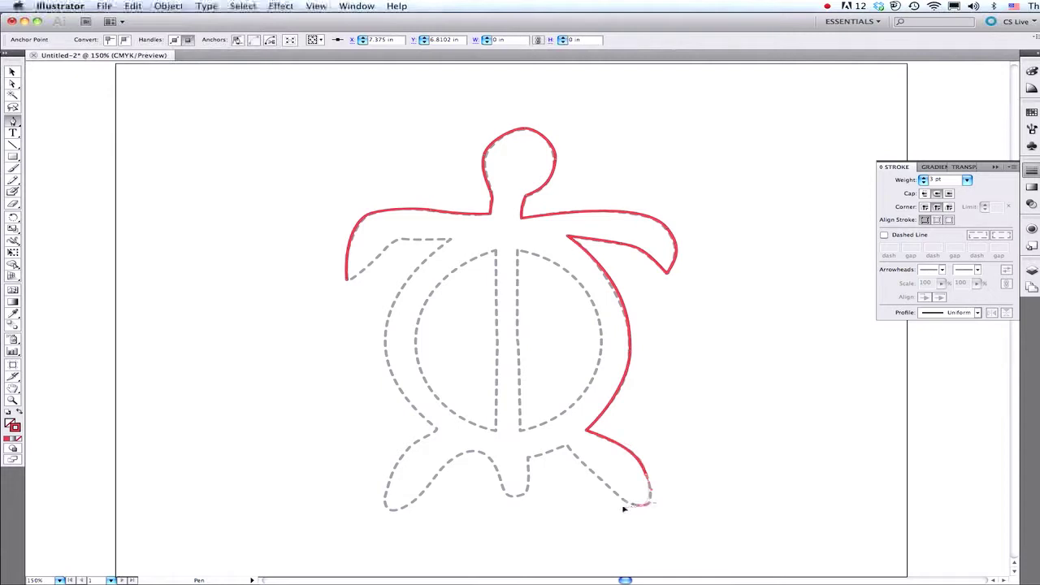
{"action": "left_click_drag", "start_coordinate": [623, 510], "coordinate": [627, 507]}
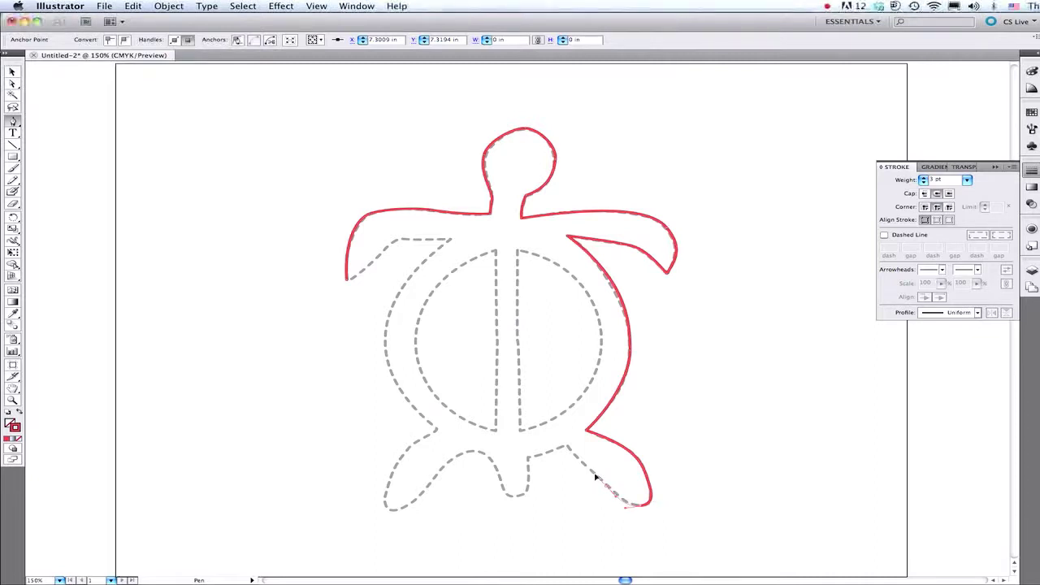
{"action": "left_click", "coordinate": [555, 436]}
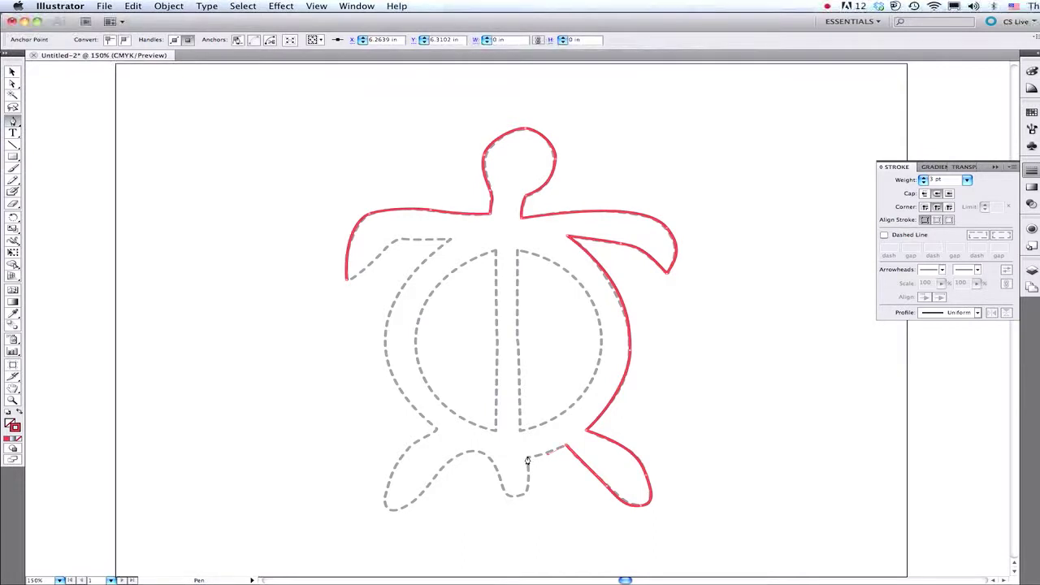
Continue the path along the body's lower edge and around the tail to the top of the arch before the left rear flipper
{"action": "left_click", "coordinate": [527, 459]}
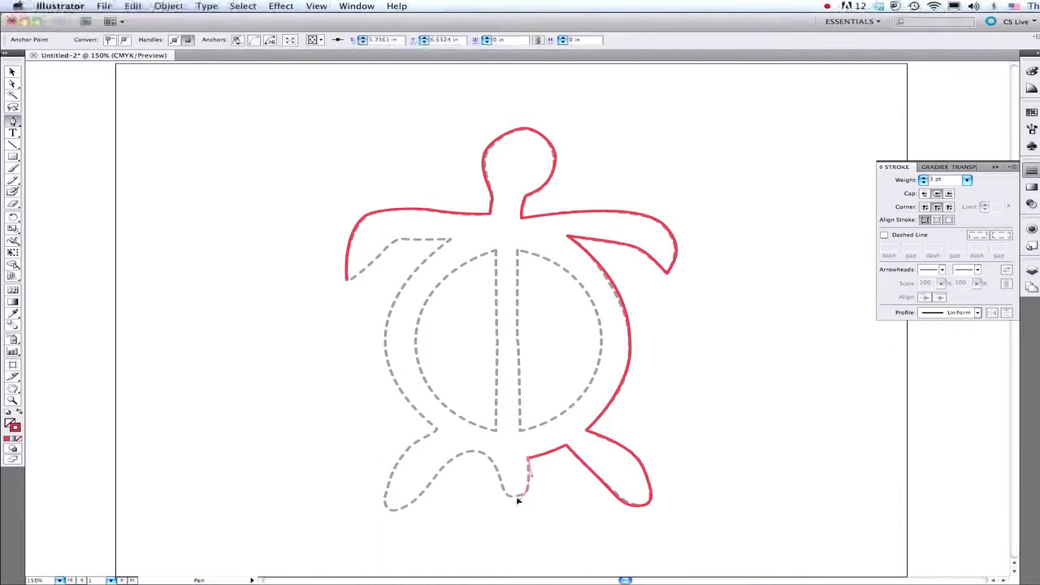
{"action": "left_click_drag", "start_coordinate": [516, 498], "coordinate": [517, 497]}
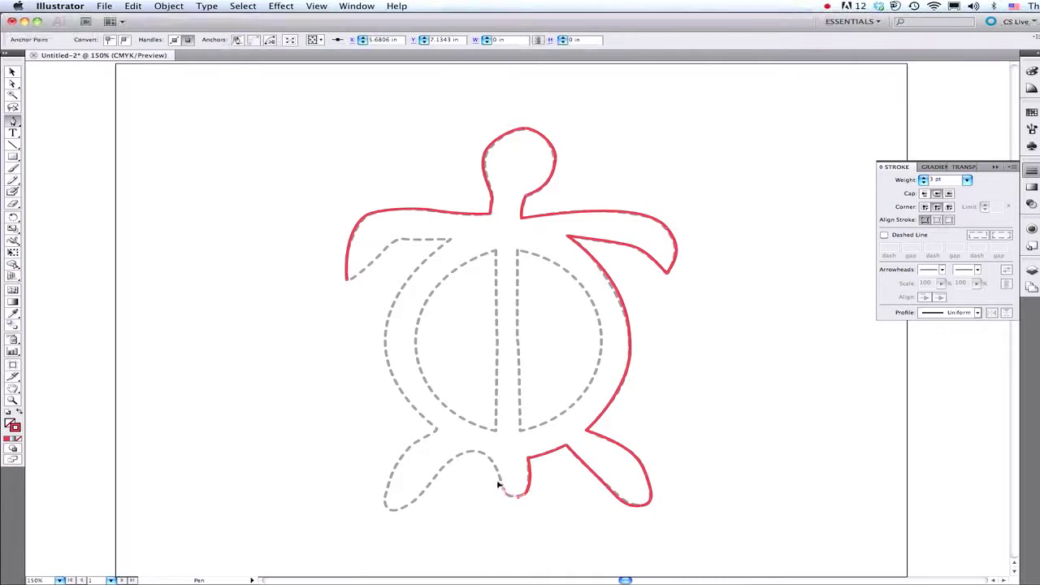
{"action": "left_click", "coordinate": [498, 482]}
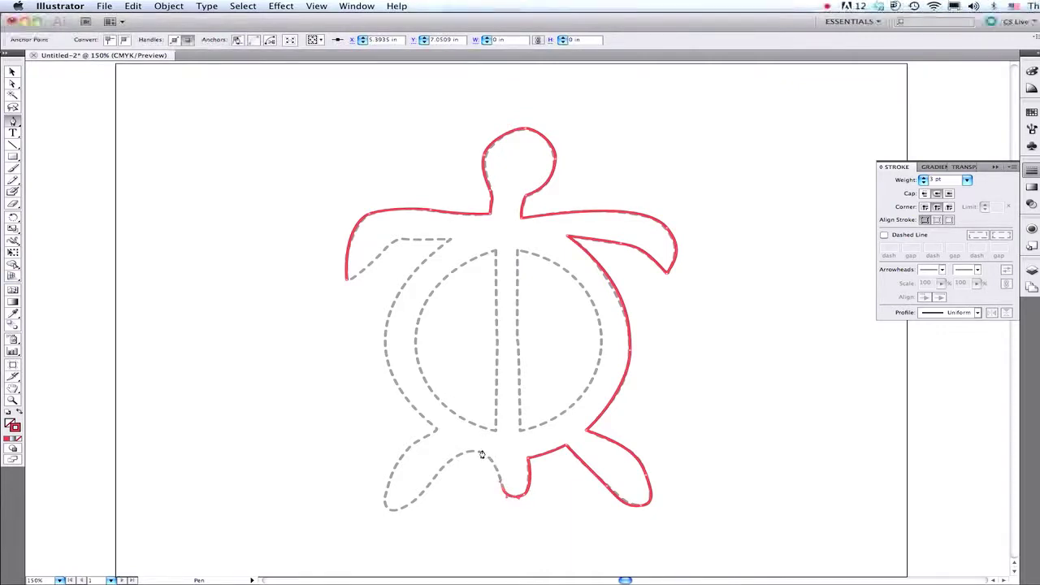
{"action": "left_click_drag", "start_coordinate": [481, 453], "coordinate": [469, 452]}
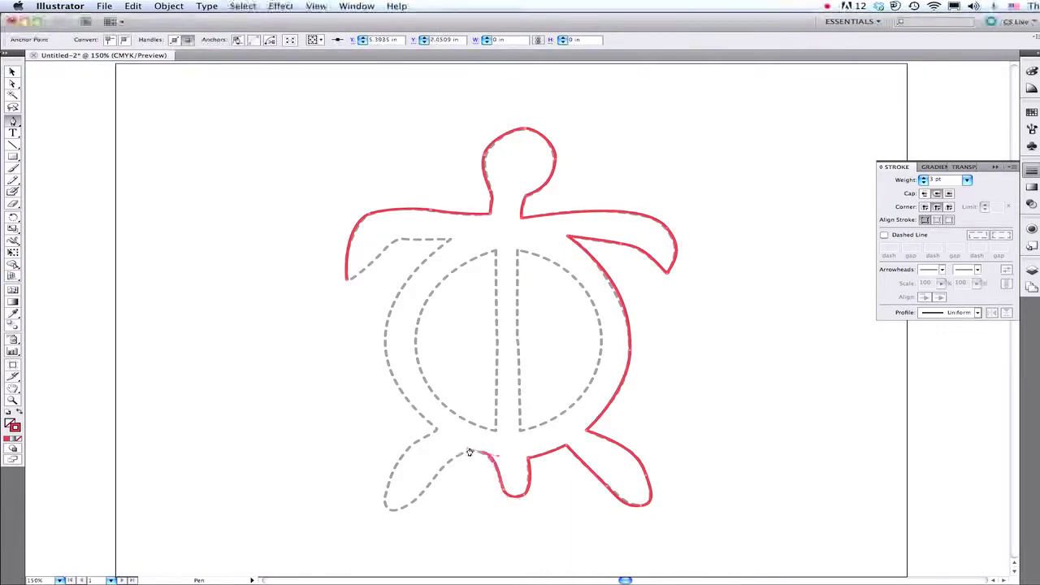
Trace around the left rear flipper and its tip up to where it meets the body, ending in a corner anchor
{"action": "left_click", "coordinate": [435, 481]}
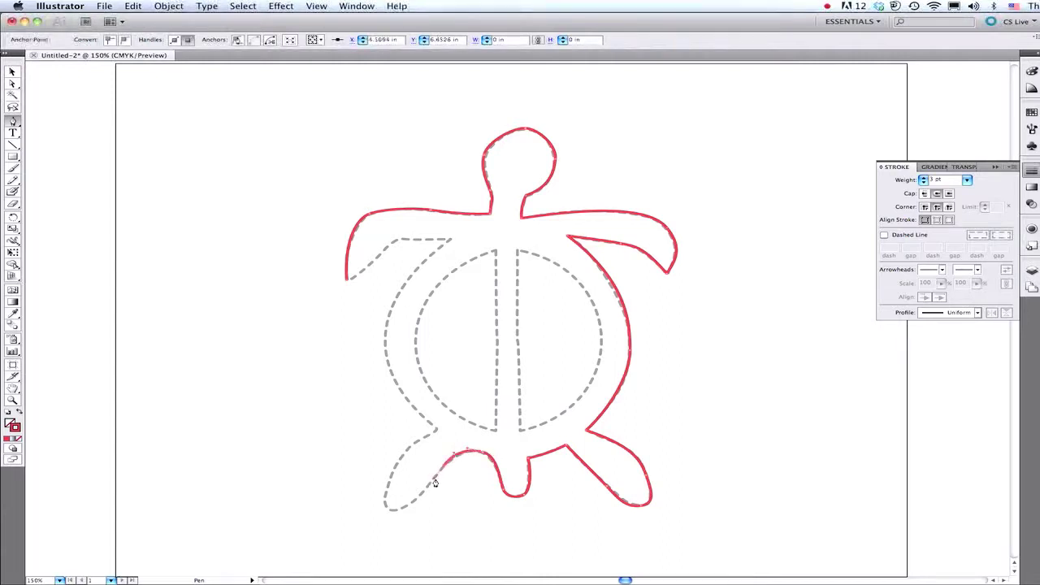
{"action": "left_click", "coordinate": [391, 512]}
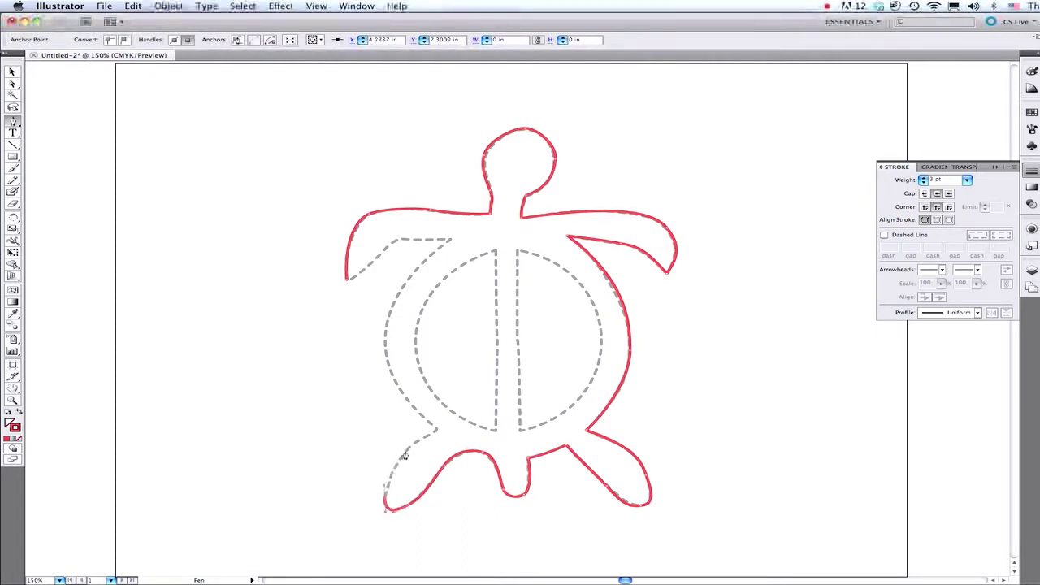
{"action": "left_click_drag", "start_coordinate": [404, 454], "coordinate": [413, 442]}
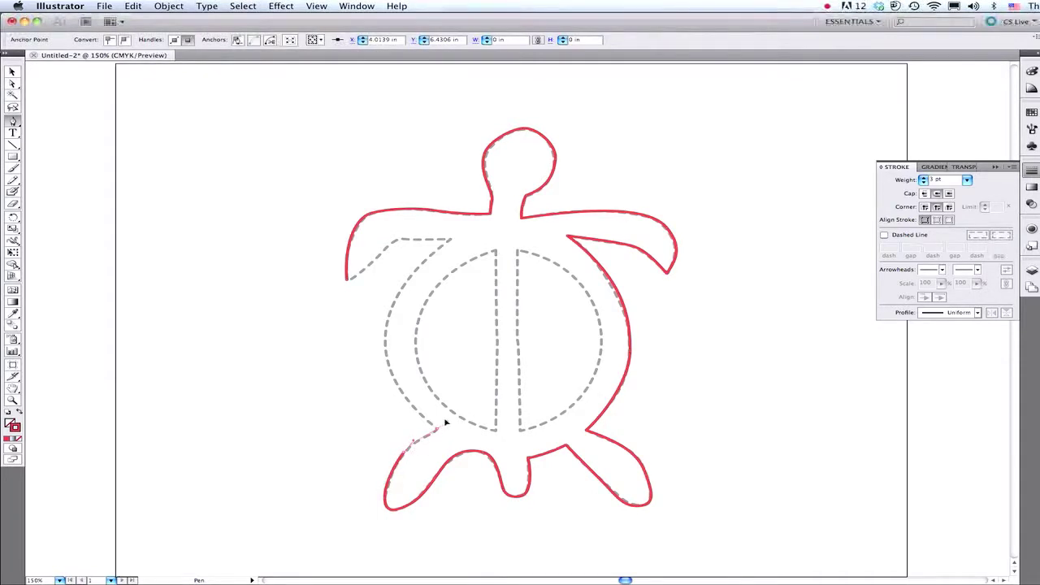
{"action": "left_click", "coordinate": [435, 431]}
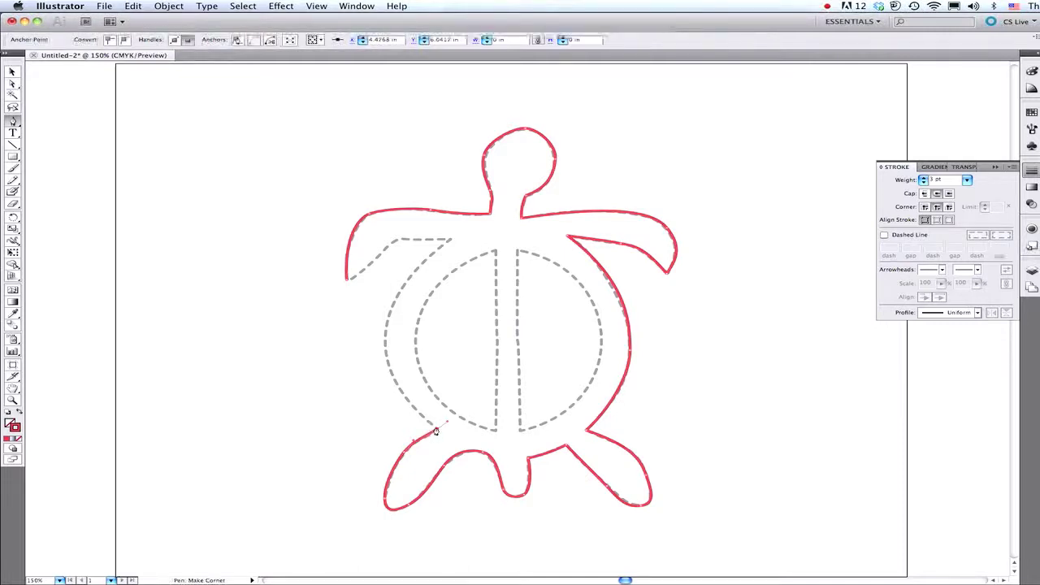
Trace the left side of the body up to the inner base of the left front flipper, ending in a corner anchor
{"action": "left_click", "coordinate": [381, 384]}
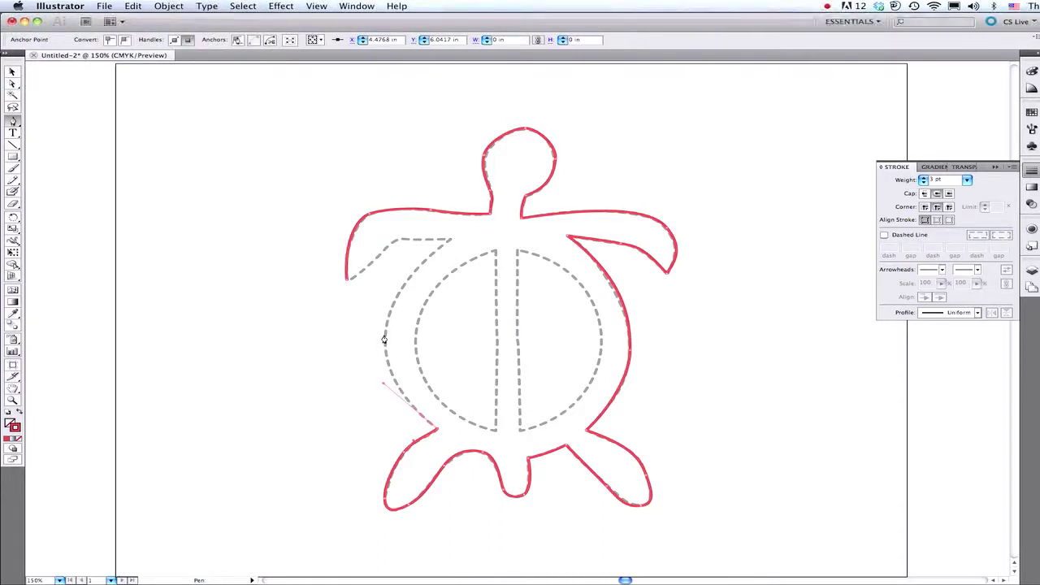
{"action": "left_click_drag", "start_coordinate": [384, 339], "coordinate": [382, 313]}
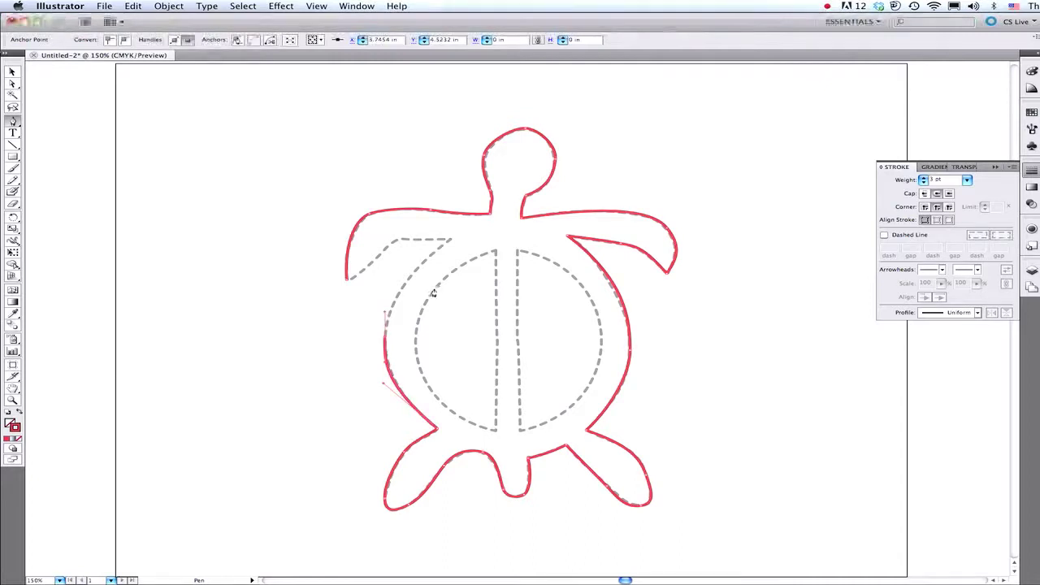
{"action": "left_click_drag", "start_coordinate": [447, 240], "coordinate": [473, 229]}
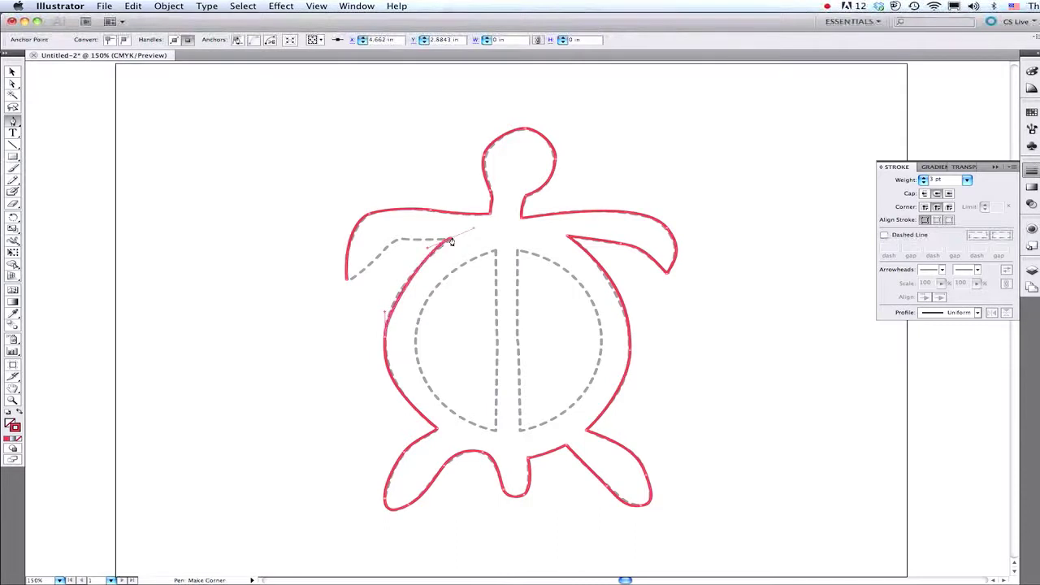
{"action": "left_click", "coordinate": [449, 239]}
Trace the left front flipper's underside and close the outline at its tip, adjusting the closing anchor's handle to follow the dashed outer edge
{"action": "left_click_drag", "start_coordinate": [423, 239], "coordinate": [385, 242]}
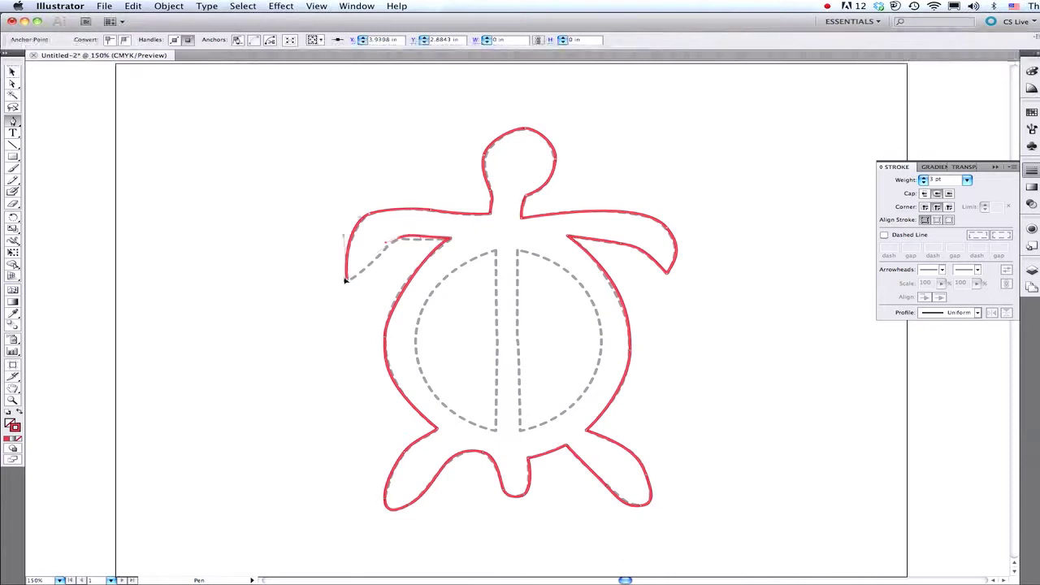
{"action": "left_click_drag", "start_coordinate": [345, 281], "coordinate": [318, 294]}
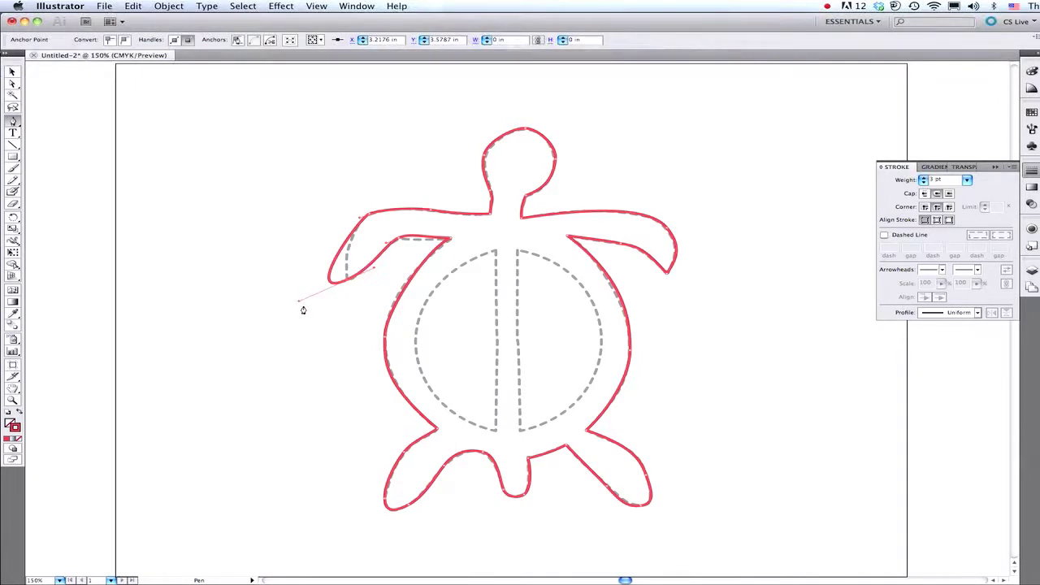
{"action": "key", "text": "alt"}
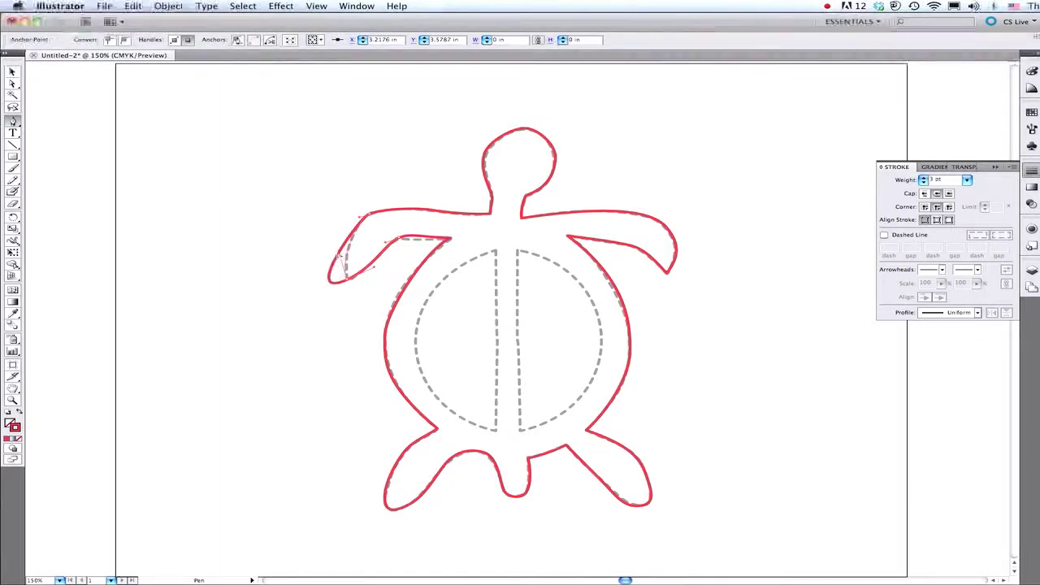
{"action": "left_click", "coordinate": [338, 257]}
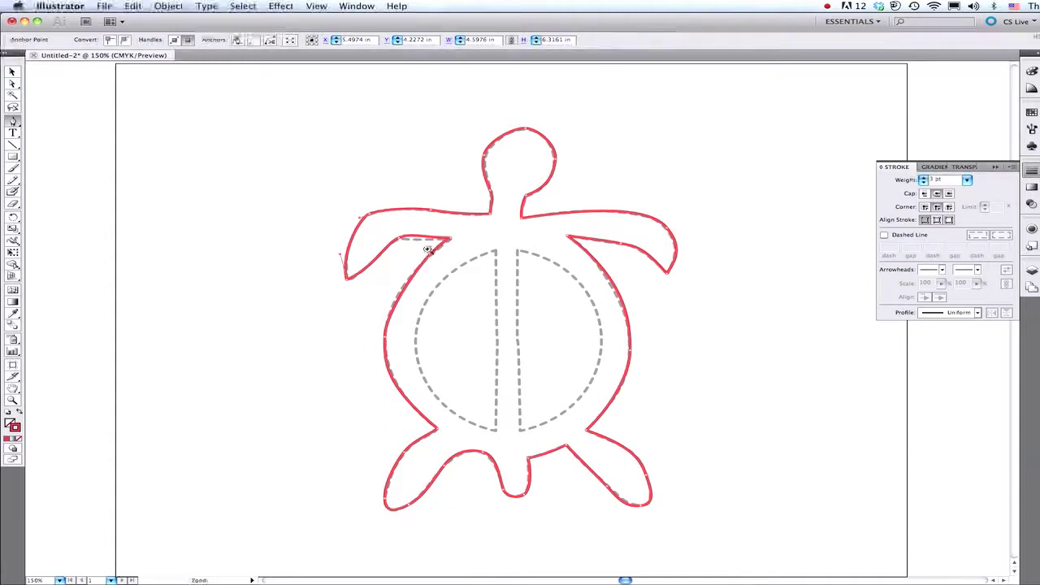
Use the Direct Selection tool to move the bend anchor on the left front flipper's underside down onto the dashed template line
{"action": "left_click", "coordinate": [428, 244], "text": "super"}
{"action": "left_click", "coordinate": [516, 313], "text": "super"}
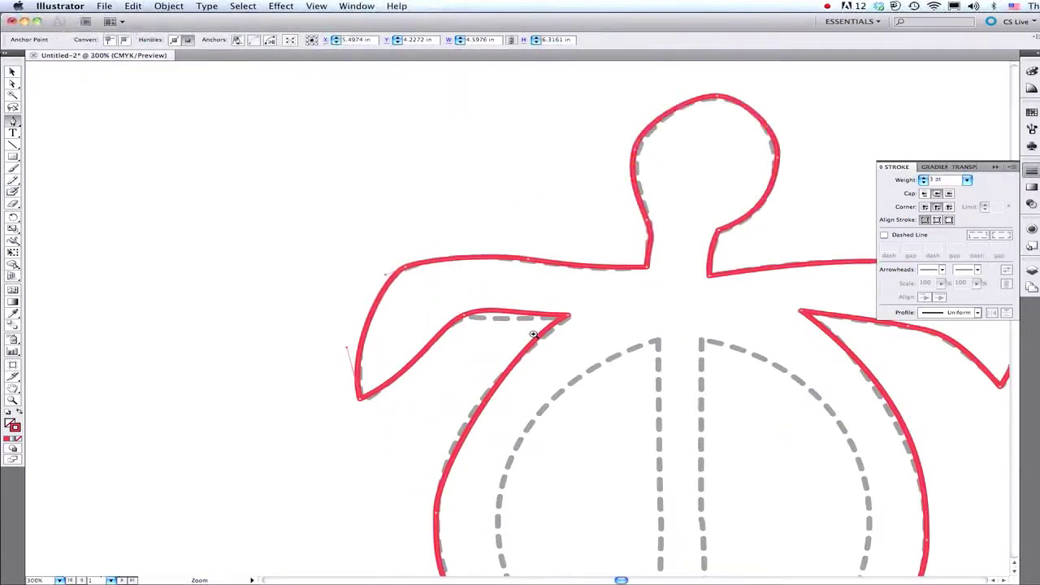
{"action": "left_click", "coordinate": [533, 333], "text": "super"}
{"action": "left_click", "coordinate": [490, 298], "text": "super"}
{"action": "left_click", "coordinate": [490, 299]}
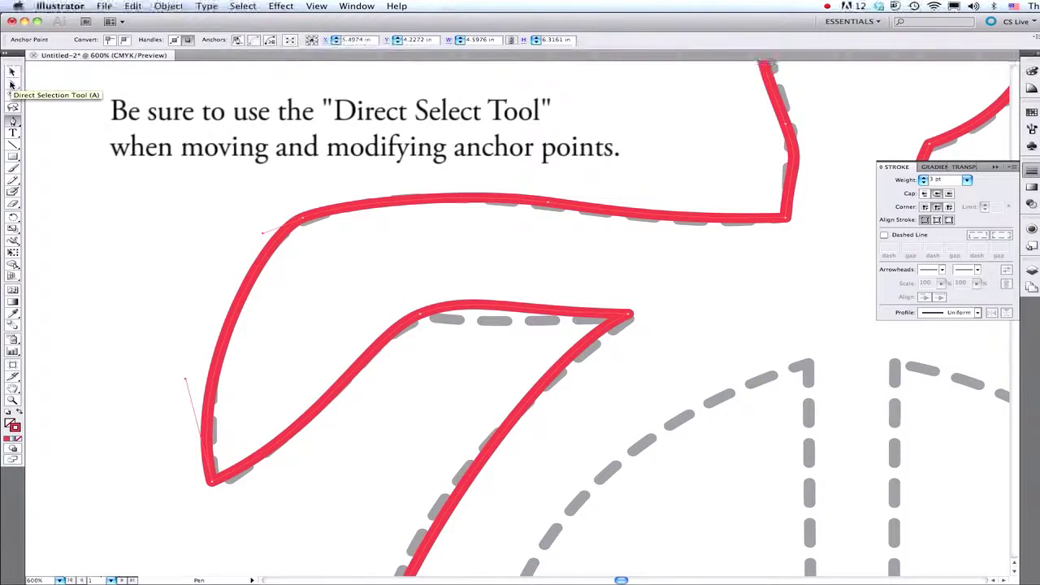
{"action": "left_click", "coordinate": [11, 84]}
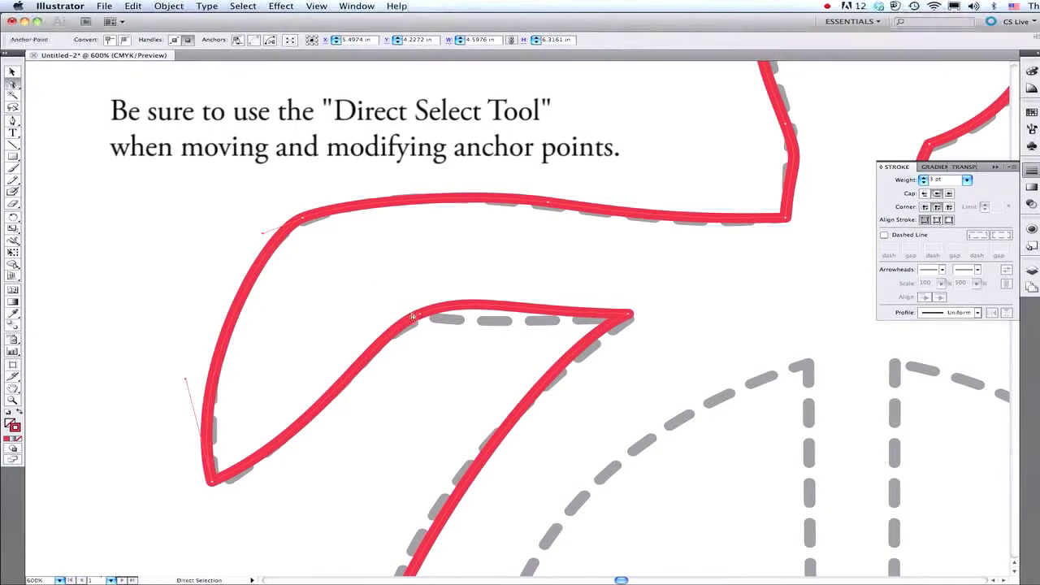
{"action": "left_click", "coordinate": [420, 315]}
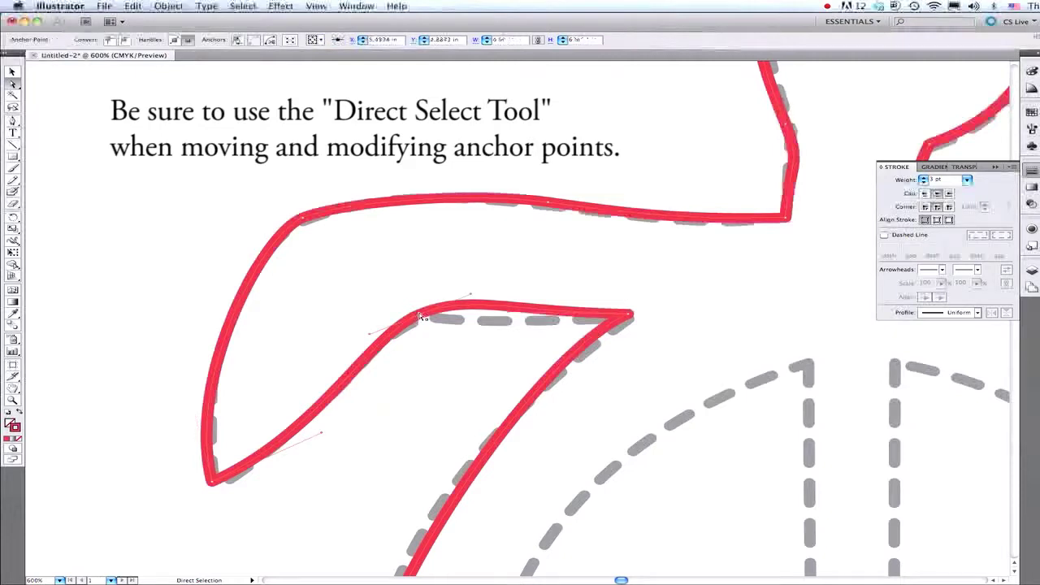
{"action": "left_click_drag", "start_coordinate": [420, 316], "coordinate": [418, 321]}
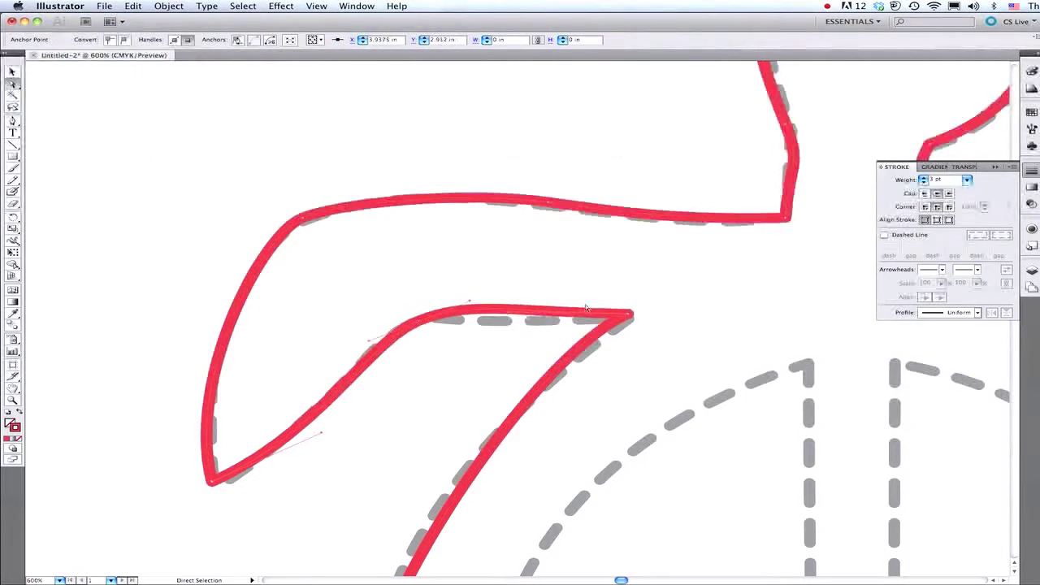
Move the left front flipper's inner base corner down onto the template and adjust the bend anchor's handle to straighten the underside
{"action": "left_click", "coordinate": [631, 316]}
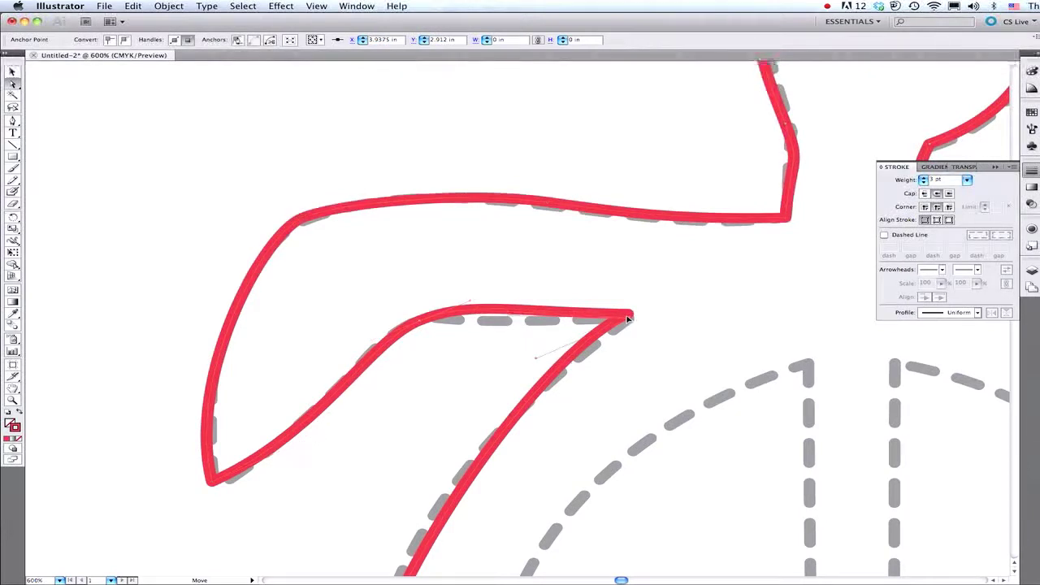
{"action": "left_click_drag", "start_coordinate": [626, 318], "coordinate": [629, 321]}
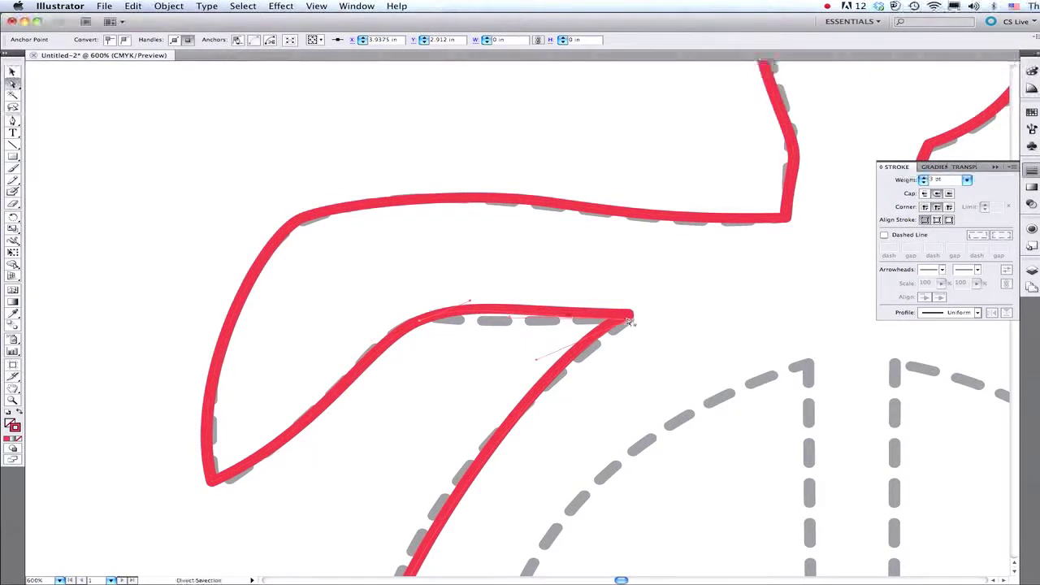
{"action": "left_click", "coordinate": [474, 307]}
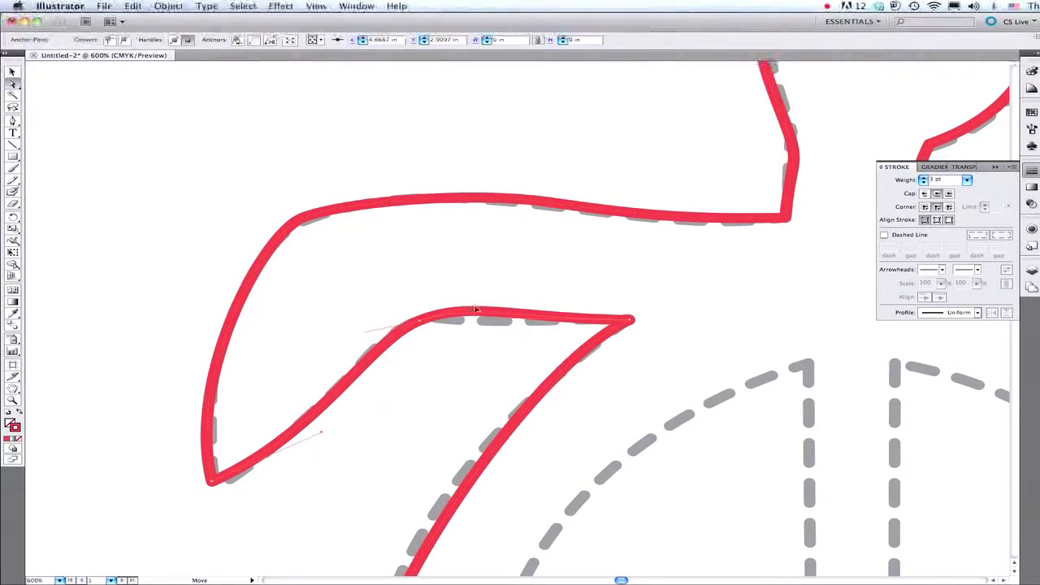
{"action": "left_click_drag", "start_coordinate": [478, 310], "coordinate": [514, 316]}
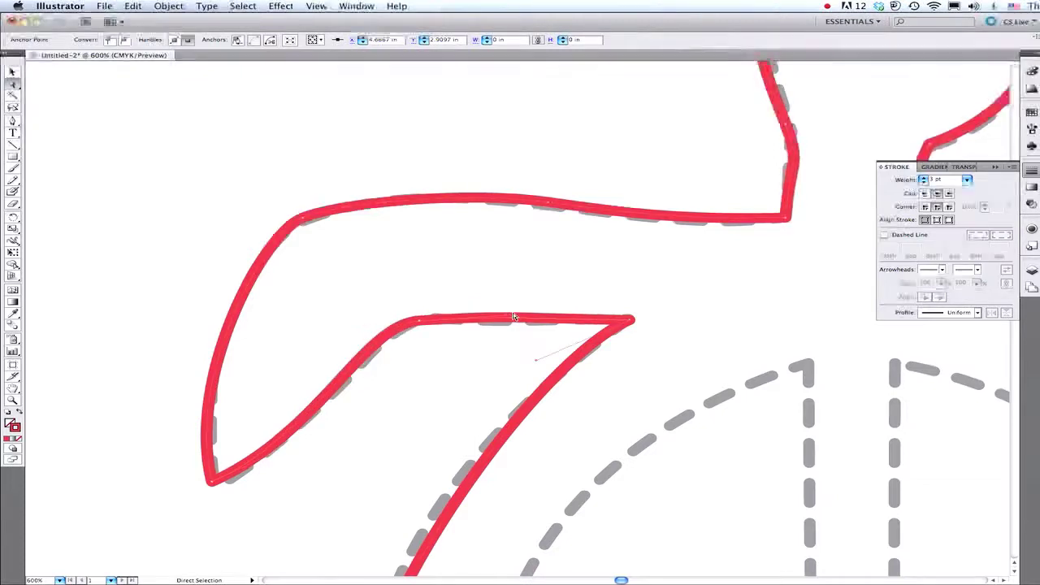
Reposition the bend anchor on the left front flipper's underside and adjust its handles to follow the dashed line on both sides
{"action": "left_click", "coordinate": [422, 323]}
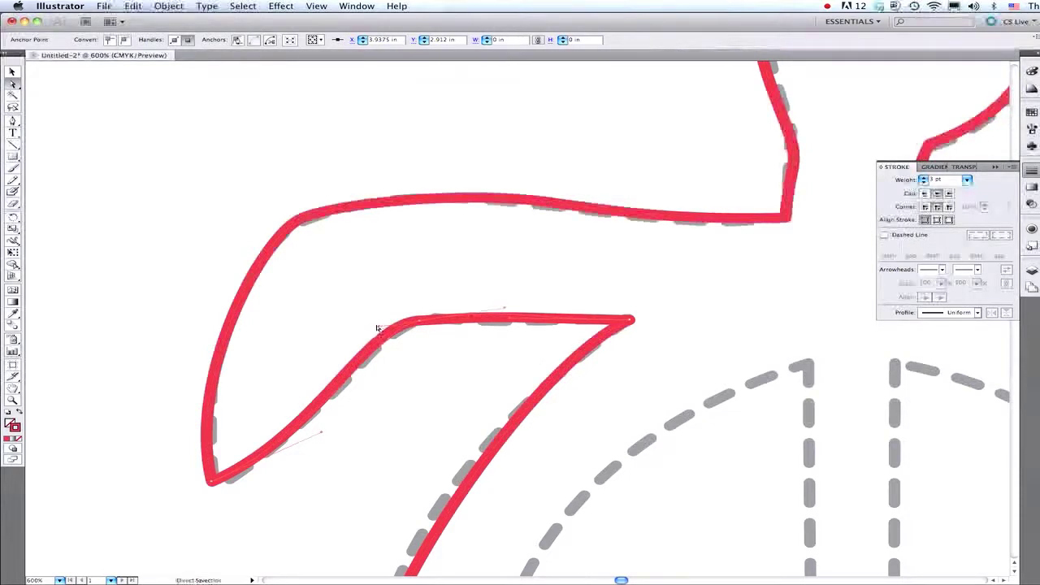
{"action": "left_click_drag", "start_coordinate": [377, 328], "coordinate": [413, 330]}
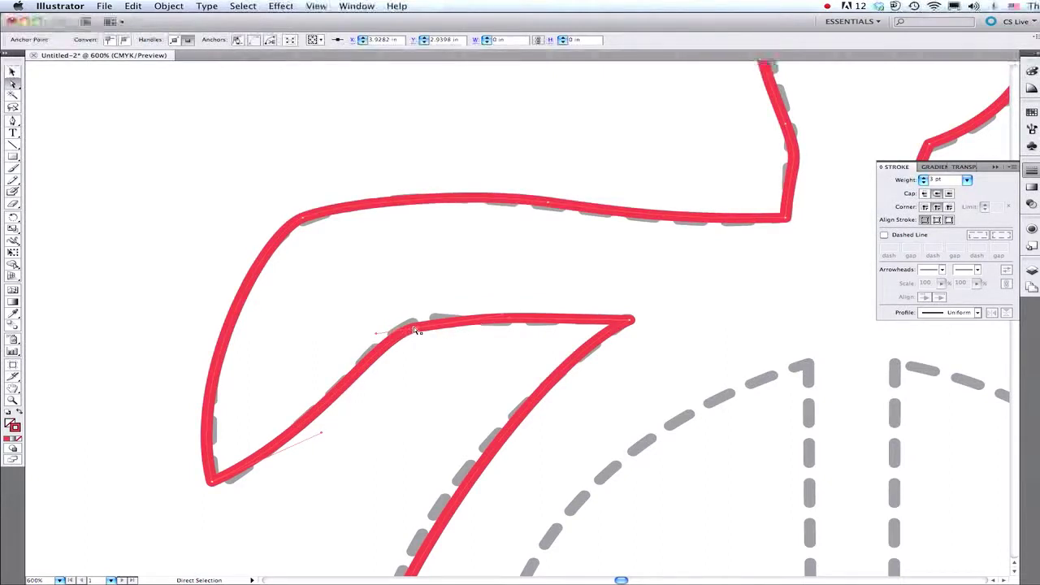
{"action": "left_click_drag", "start_coordinate": [416, 329], "coordinate": [410, 324]}
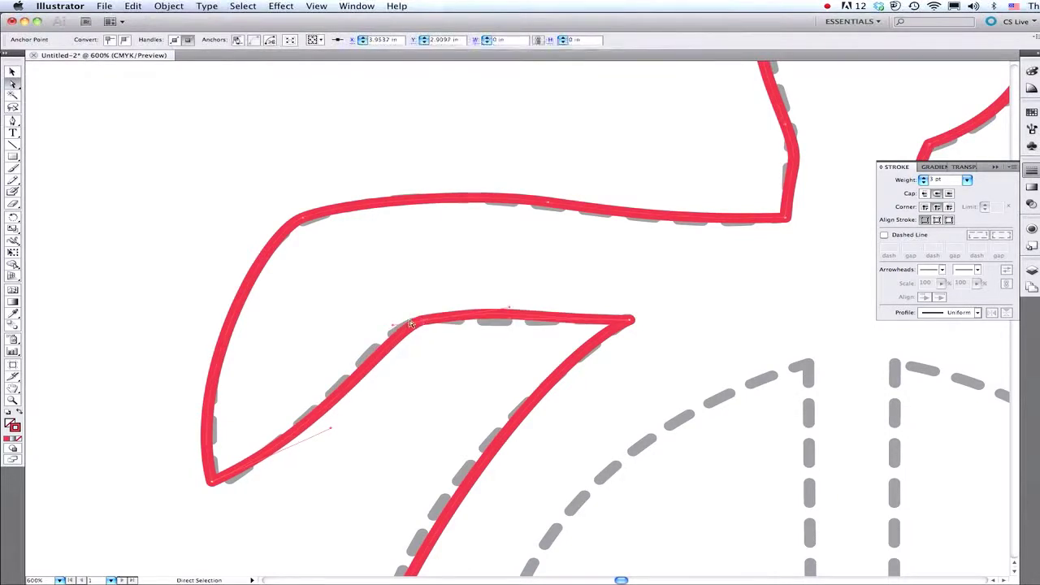
{"action": "left_click_drag", "start_coordinate": [507, 307], "coordinate": [509, 315]}
Lengthen the handle of the left front flipper's inner base corner so the body's upper left edge follows the template
{"action": "left_click", "coordinate": [627, 320]}
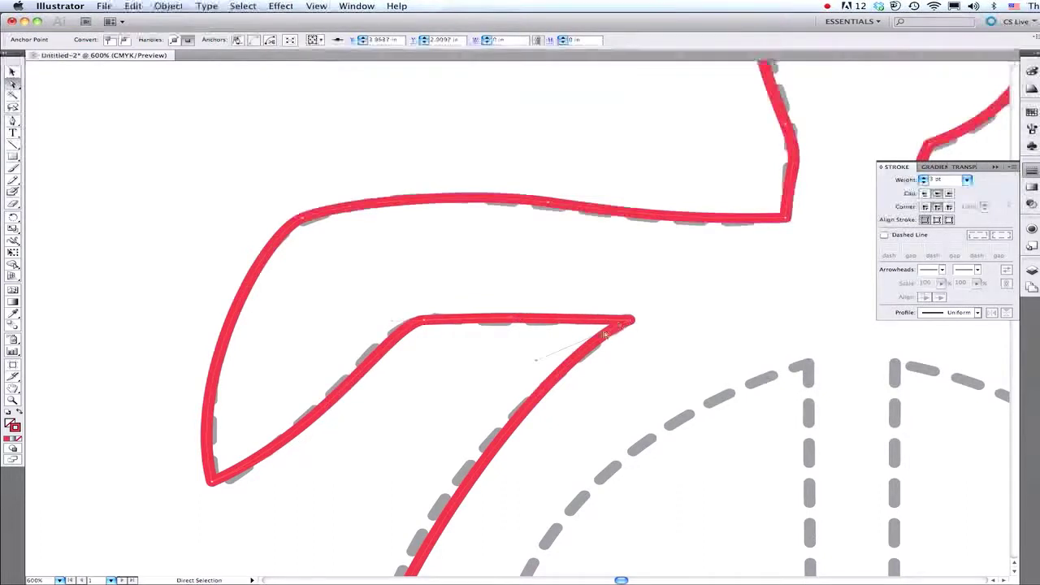
{"action": "left_click", "coordinate": [568, 352], "text": "alt+super"}
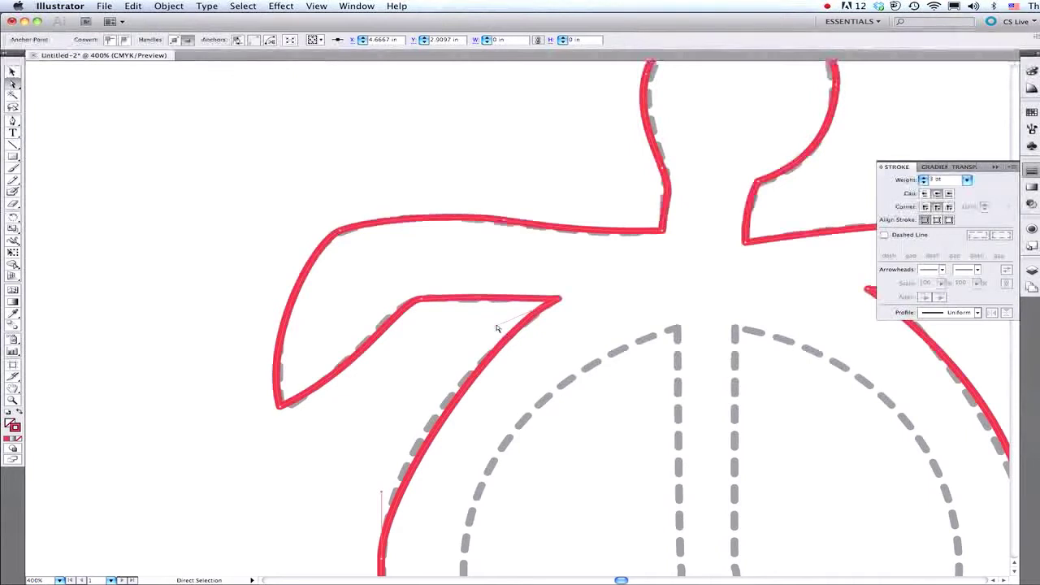
{"action": "left_click_drag", "start_coordinate": [492, 325], "coordinate": [457, 350]}
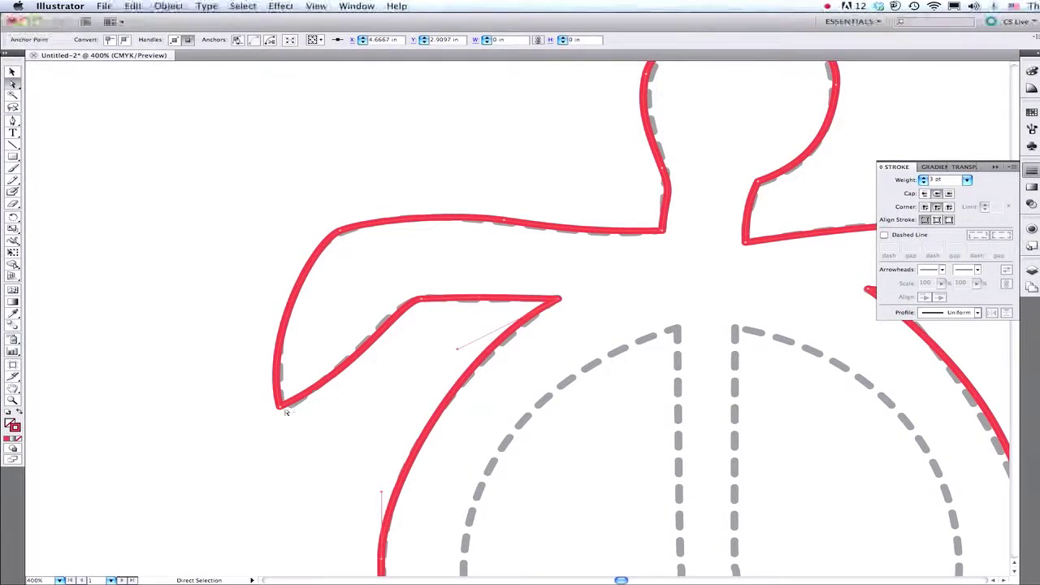
Adjust the left front flipper's tip anchor and both of its handles to fit the dashed tip and its adjoining edges
{"action": "mouse_move", "coordinate": [278, 407]}
{"action": "left_mouse_down"}
{"action": "mouse_move", "coordinate": [294, 410]}
{"action": "mouse_move", "coordinate": [279, 406]}
{"action": "left_mouse_up"}
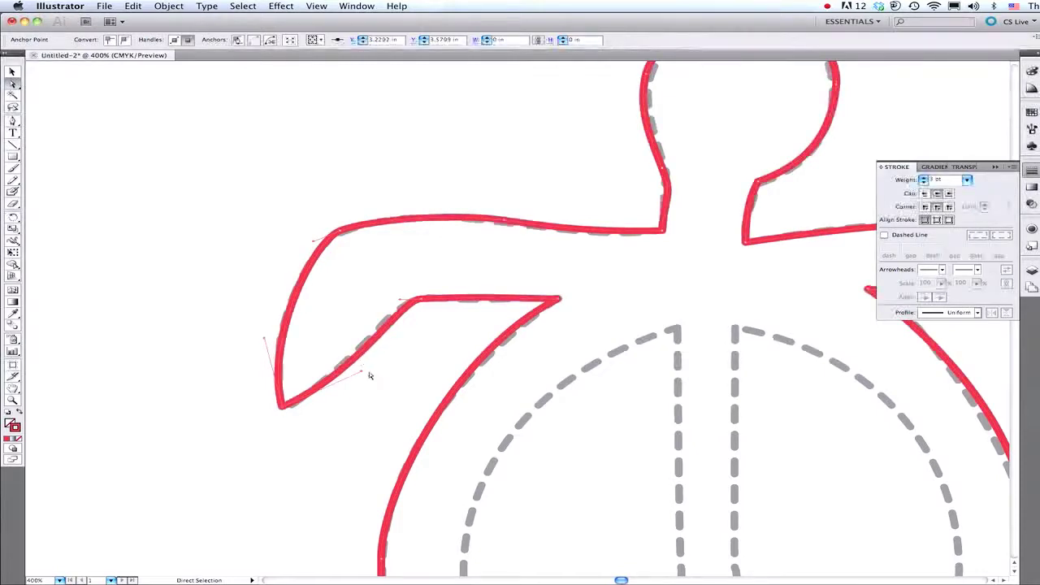
{"action": "left_click_drag", "start_coordinate": [358, 373], "coordinate": [354, 360]}
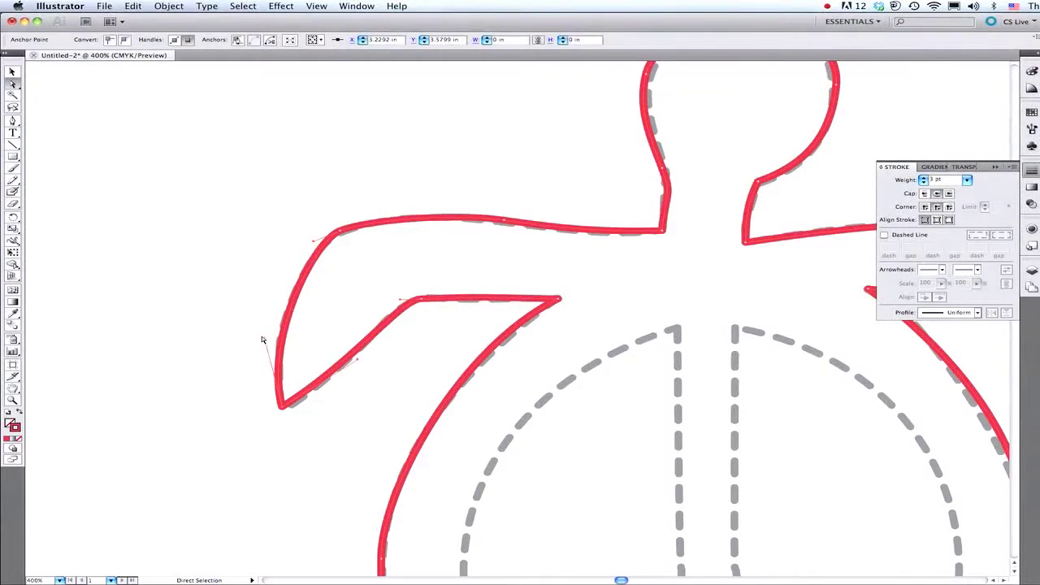
{"action": "left_click_drag", "start_coordinate": [257, 341], "coordinate": [258, 336]}
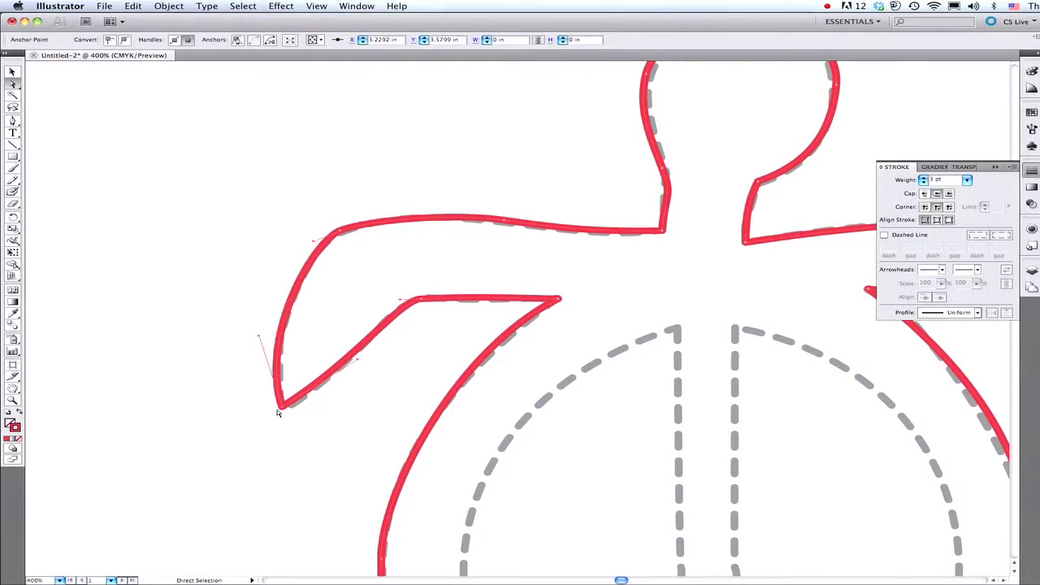
{"action": "left_click_drag", "start_coordinate": [283, 409], "coordinate": [288, 408]}
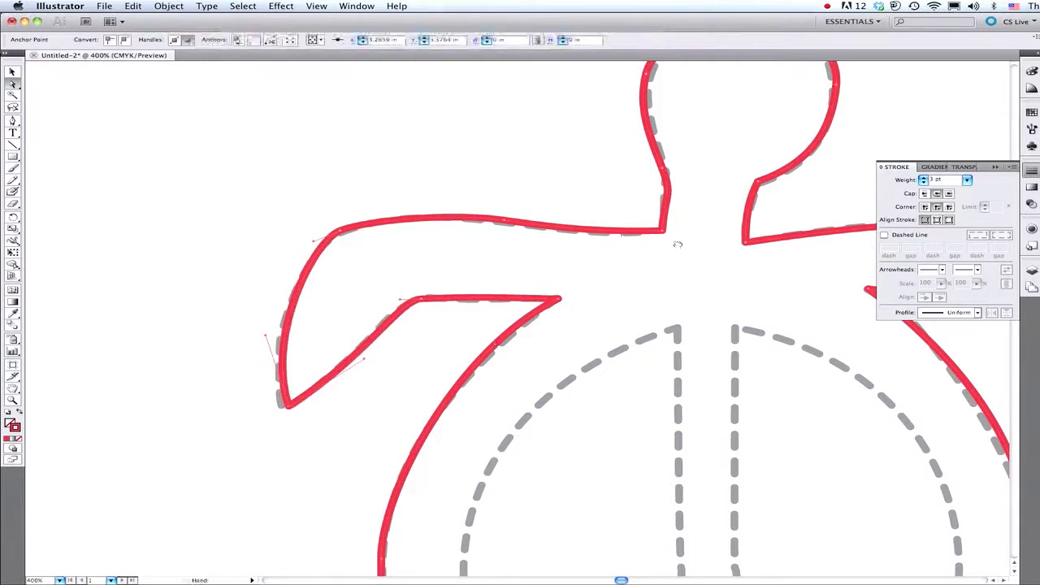
Move the anchors on the left side of the neck and head inward onto the dashed template line
{"action": "left_click_drag", "start_coordinate": [676, 244], "coordinate": [490, 396]}
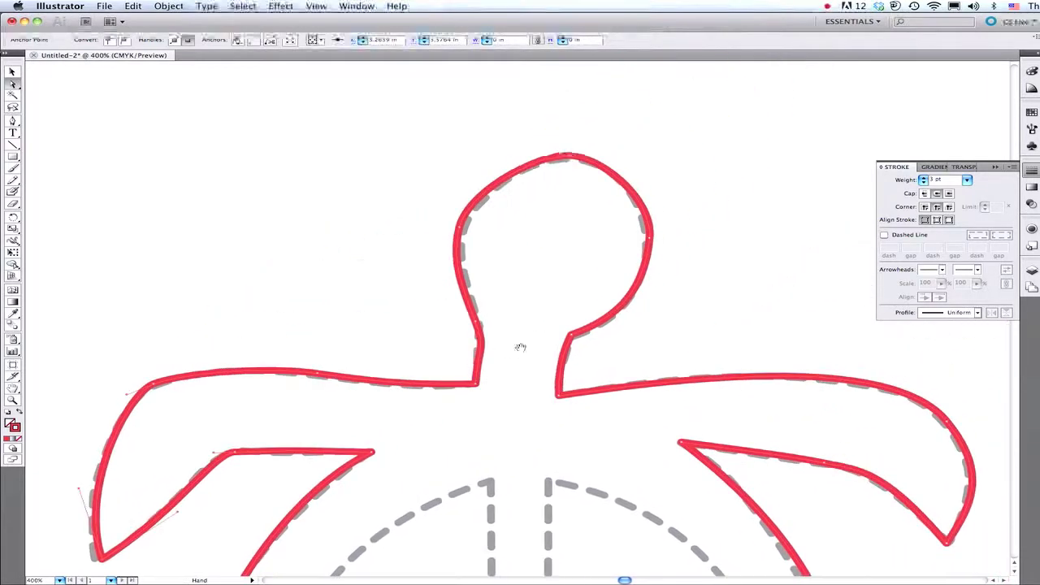
{"action": "left_click", "coordinate": [477, 325]}
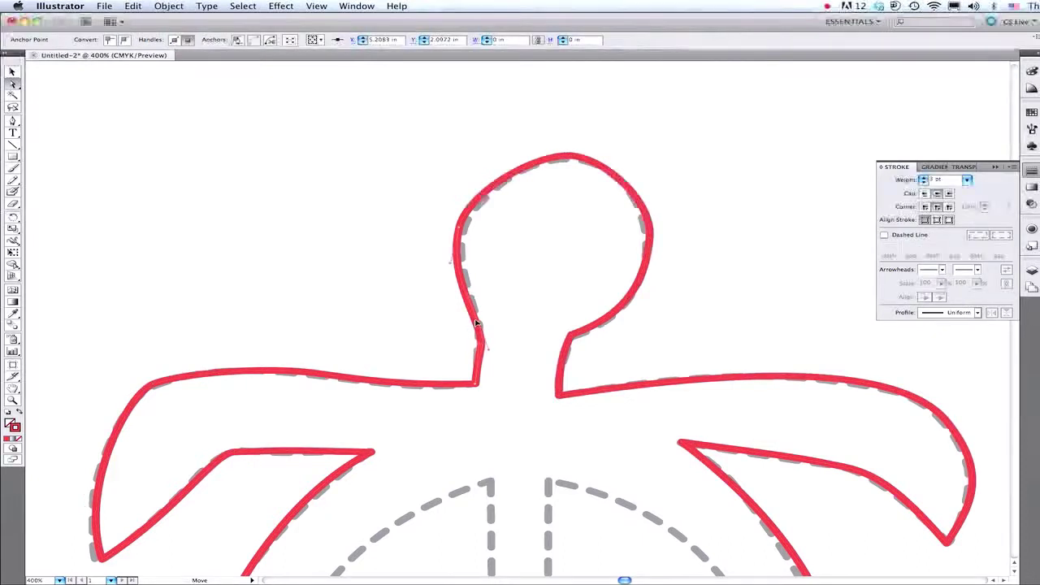
{"action": "left_click", "coordinate": [459, 231]}
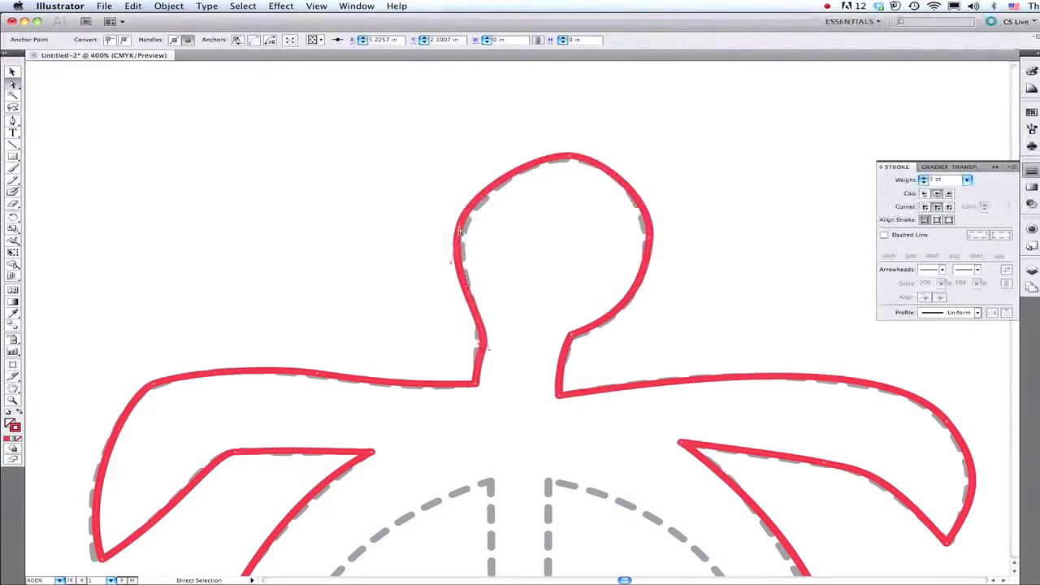
{"action": "left_click_drag", "start_coordinate": [459, 231], "coordinate": [457, 237]}
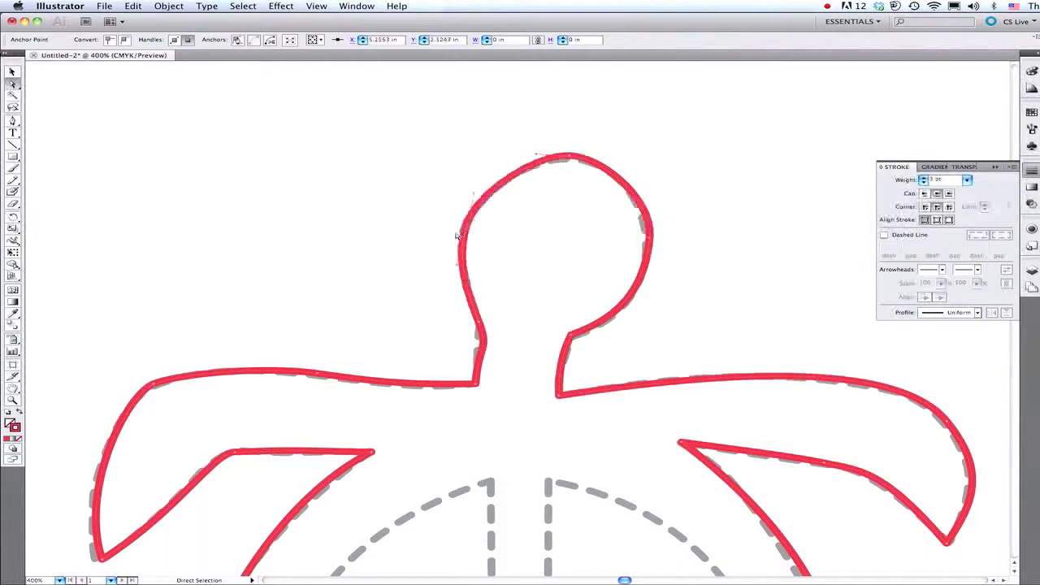
Refine the anchors at the top and right side of the head and their handles to match the dashed curve
{"action": "left_click", "coordinate": [568, 157]}
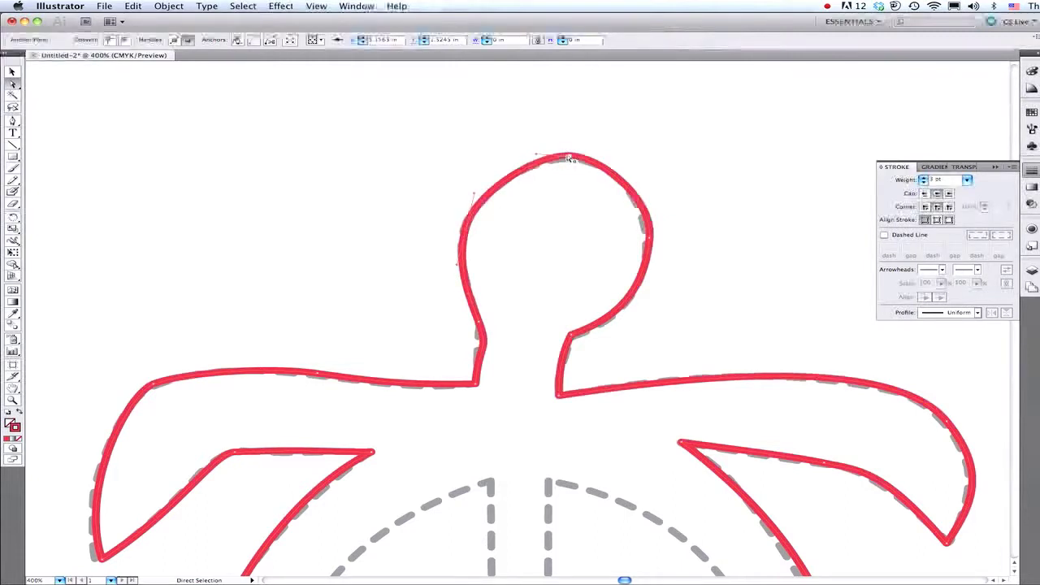
{"action": "left_click_drag", "start_coordinate": [570, 158], "coordinate": [561, 167]}
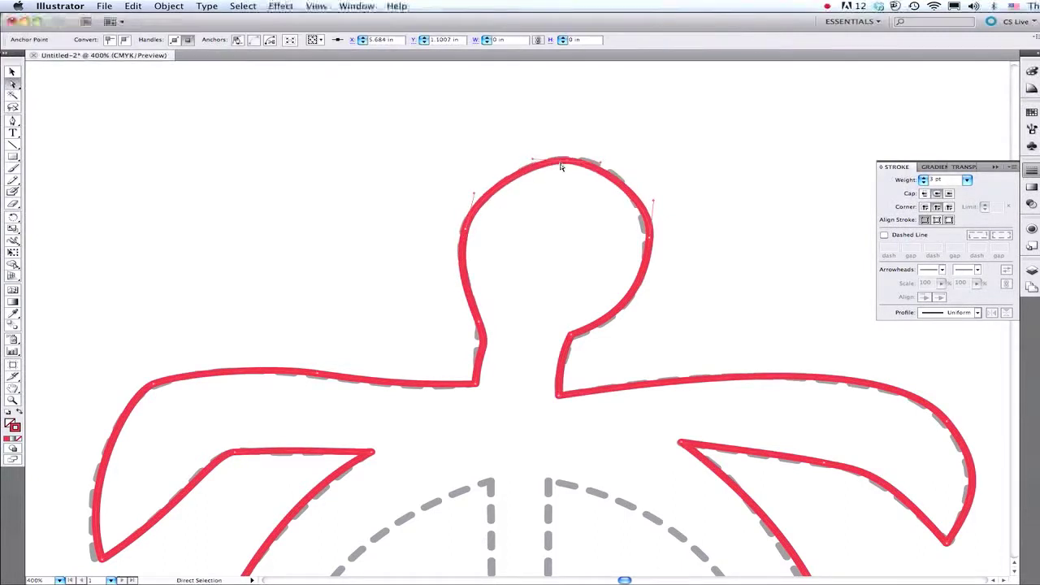
{"action": "left_click_drag", "start_coordinate": [646, 236], "coordinate": [642, 238]}
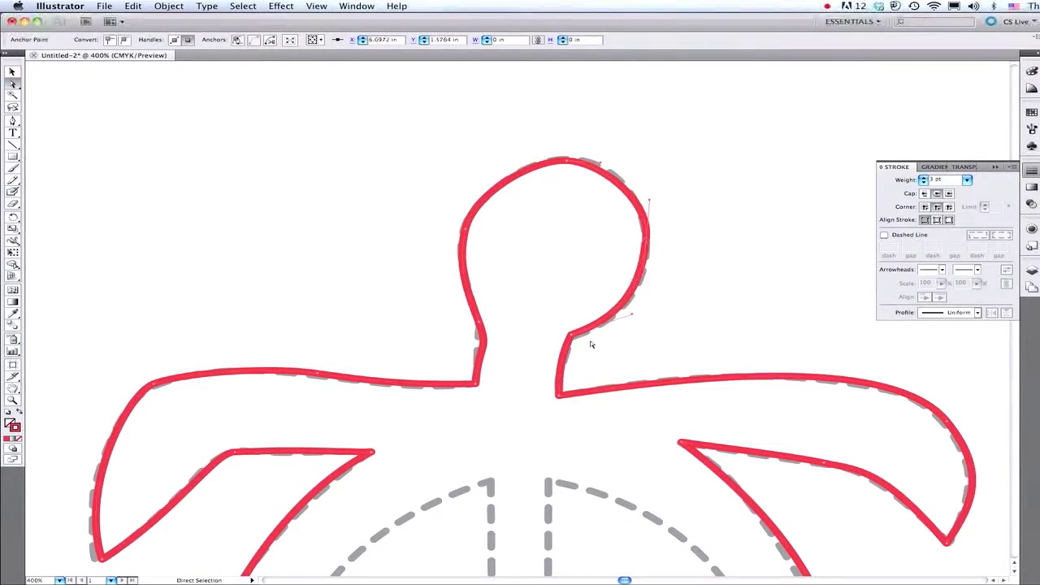
{"action": "left_click_drag", "start_coordinate": [629, 315], "coordinate": [640, 313]}
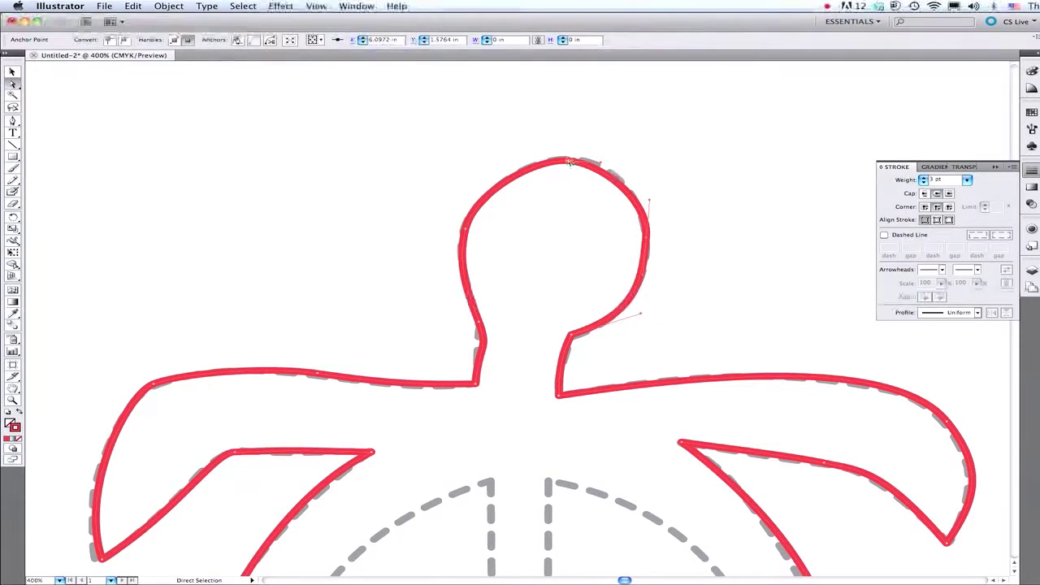
{"action": "left_click_drag", "start_coordinate": [569, 162], "coordinate": [528, 157]}
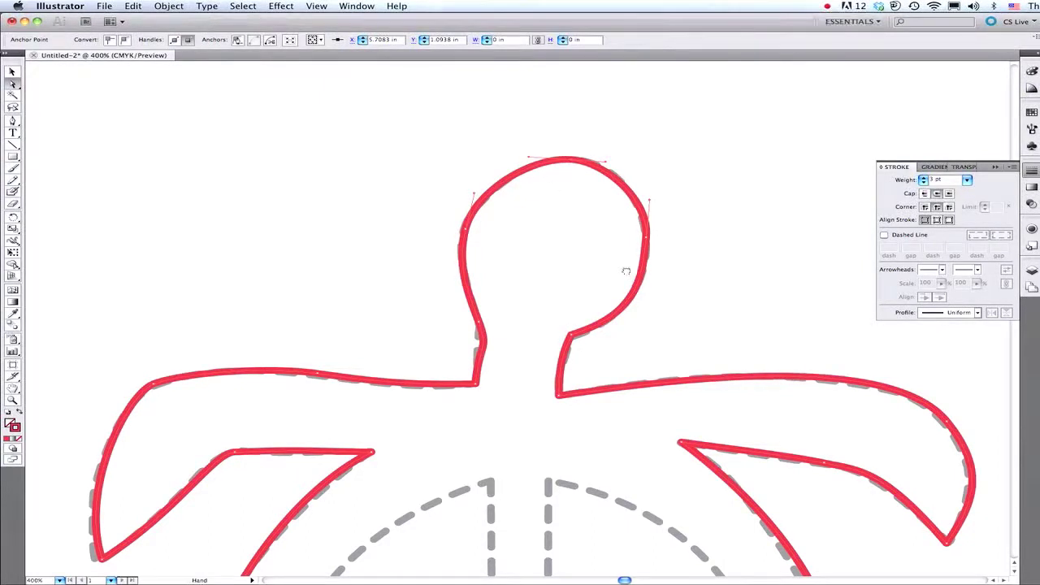
Move the right front flipper's underside anchor onto the template and shorten the inner base corner's handle to fit the body's right edge
{"action": "left_click_drag", "start_coordinate": [625, 271], "coordinate": [477, 161]}
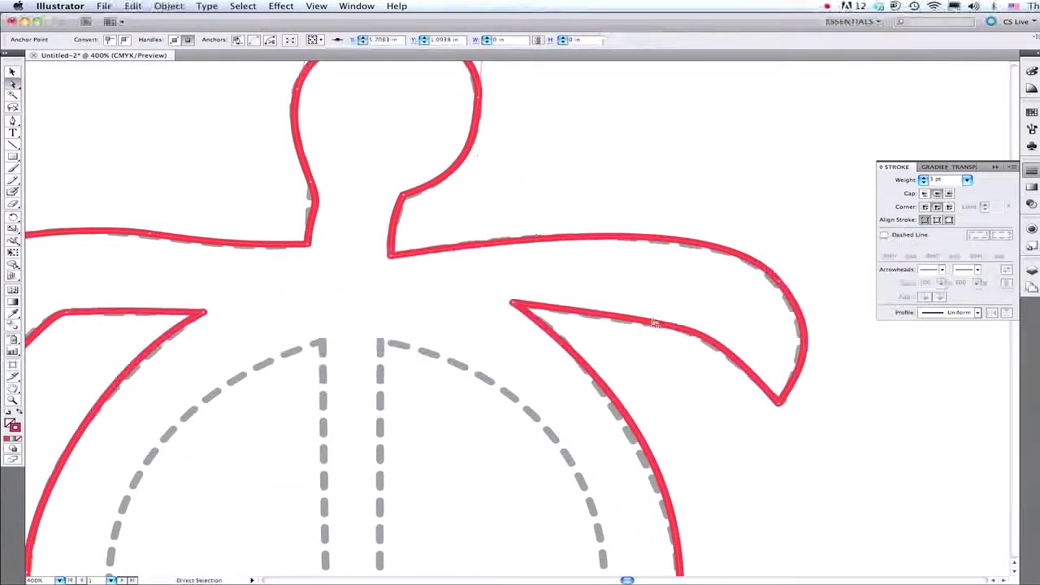
{"action": "left_click_drag", "start_coordinate": [654, 324], "coordinate": [658, 326]}
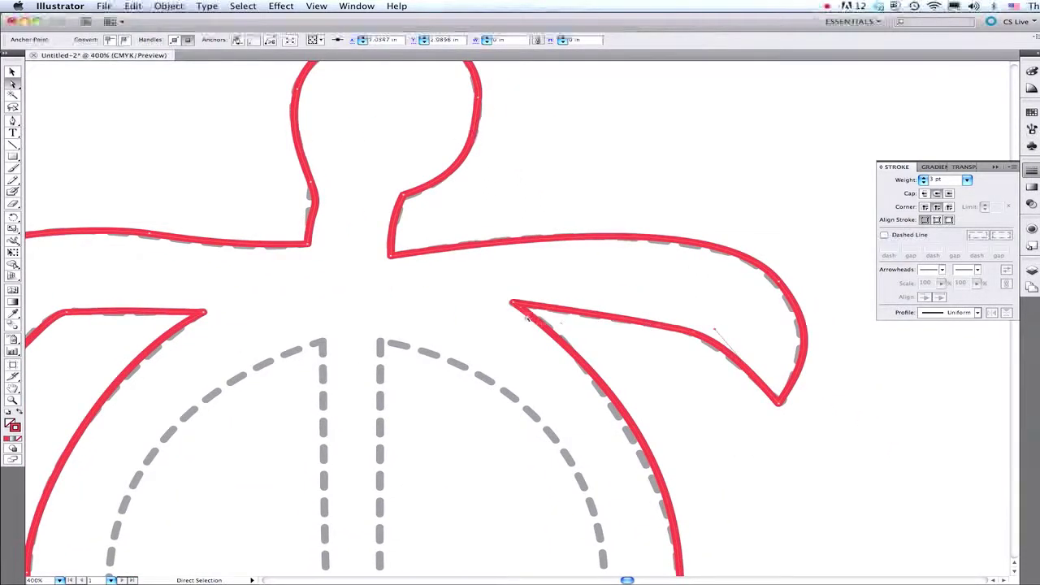
{"action": "left_click", "coordinate": [616, 390]}
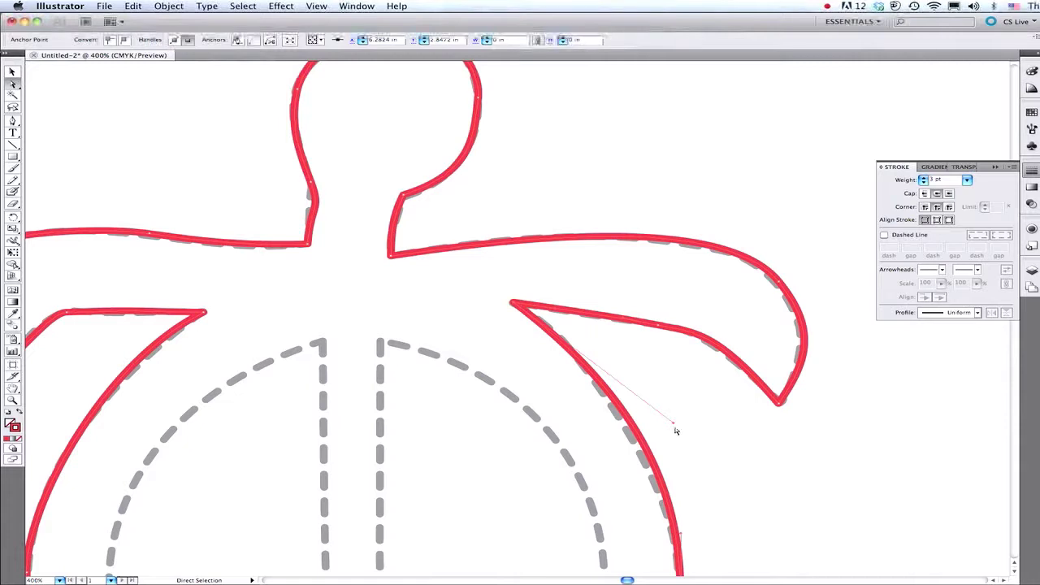
{"action": "left_click_drag", "start_coordinate": [672, 424], "coordinate": [647, 411]}
Adjust the anchor at the top of the curve between the left rear flipper and the tail to follow the template
{"action": "mouse_move", "coordinate": [713, 520]}
{"action": "left_mouse_down"}
{"action": "mouse_move", "coordinate": [683, 354]}
{"action": "mouse_move", "coordinate": [655, 305]}
{"action": "left_mouse_up"}
{"action": "left_click_drag", "start_coordinate": [678, 502], "coordinate": [761, 390]}
{"action": "left_click_drag", "start_coordinate": [634, 487], "coordinate": [584, 340]}
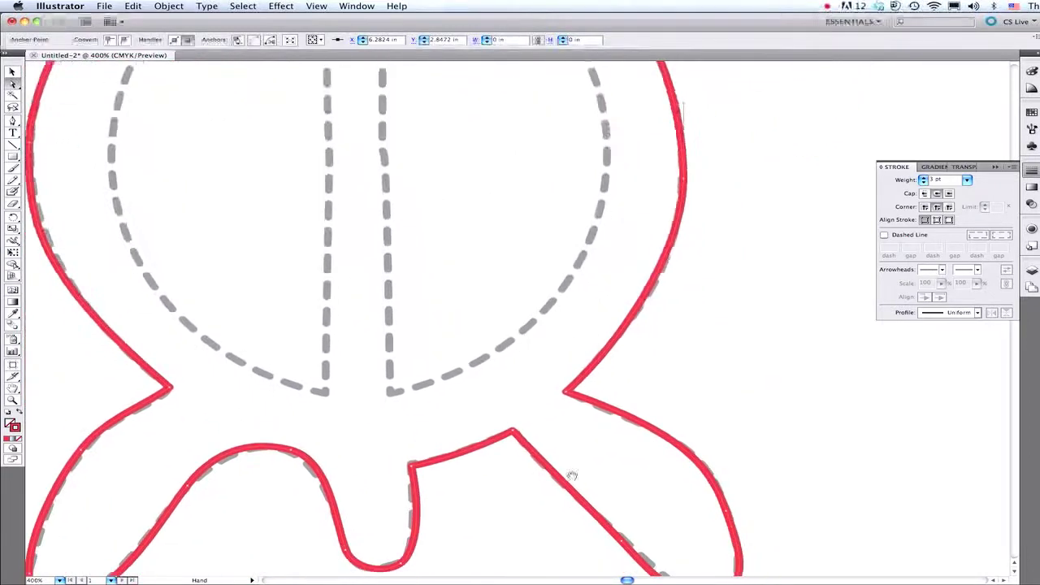
{"action": "left_click", "coordinate": [287, 458]}
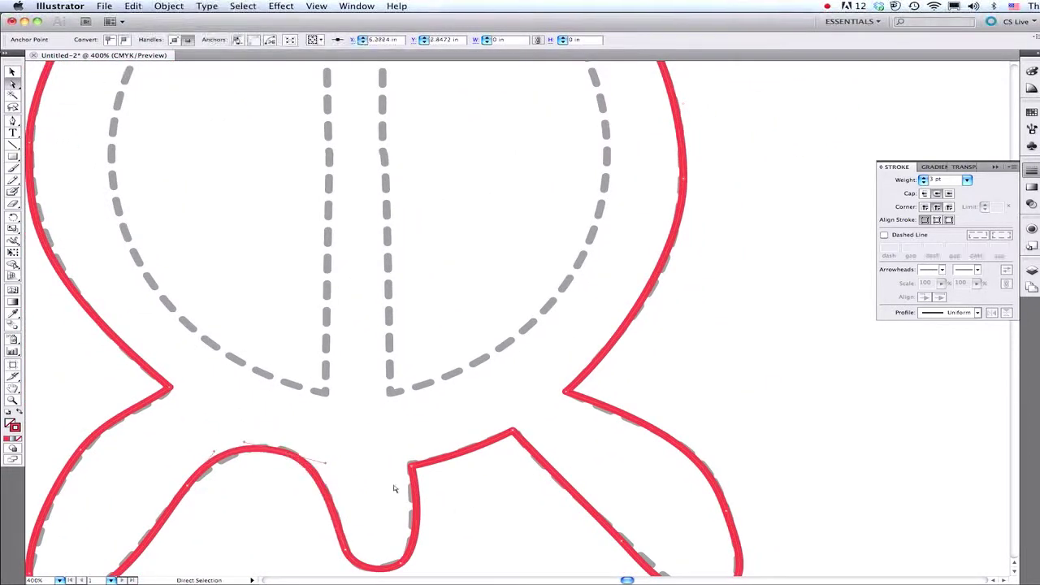
Draw the straight inner edge of the left shell half with the Pen tool, from its top corner to its bottom corner
{"action": "key", "text": "z"}
{"action": "left_click", "coordinate": [523, 424], "text": "alt"}
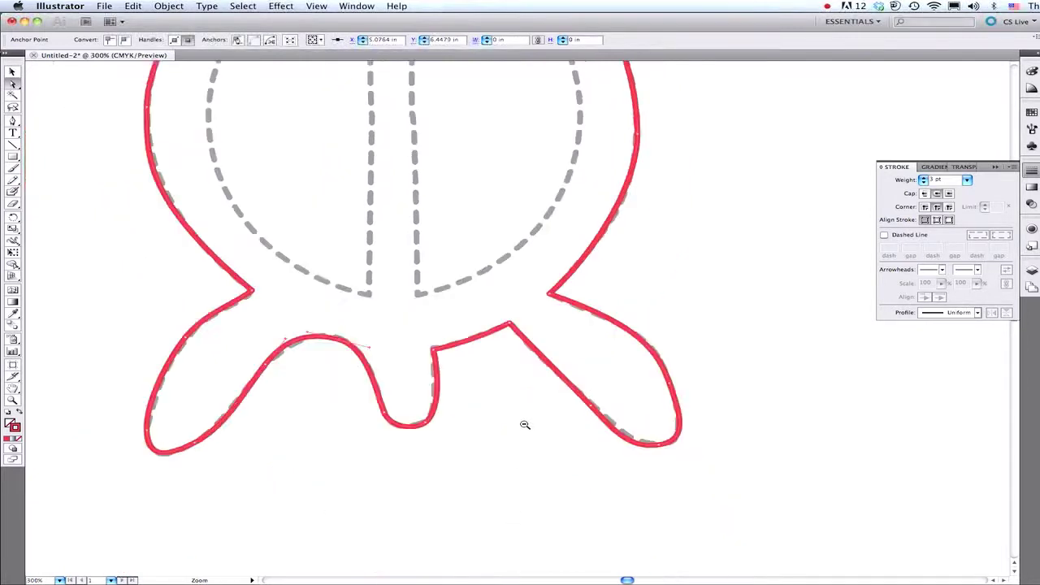
{"action": "left_click", "coordinate": [522, 423], "text": "alt"}
{"action": "left_click_drag", "start_coordinate": [519, 385], "coordinate": [525, 511]}
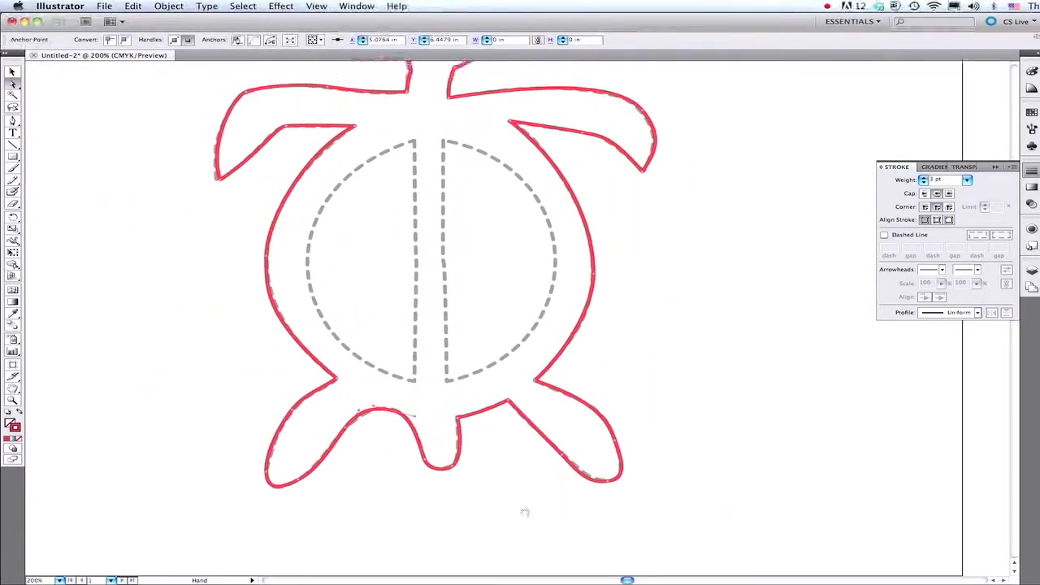
{"action": "left_click_drag", "start_coordinate": [540, 450], "coordinate": [536, 528]}
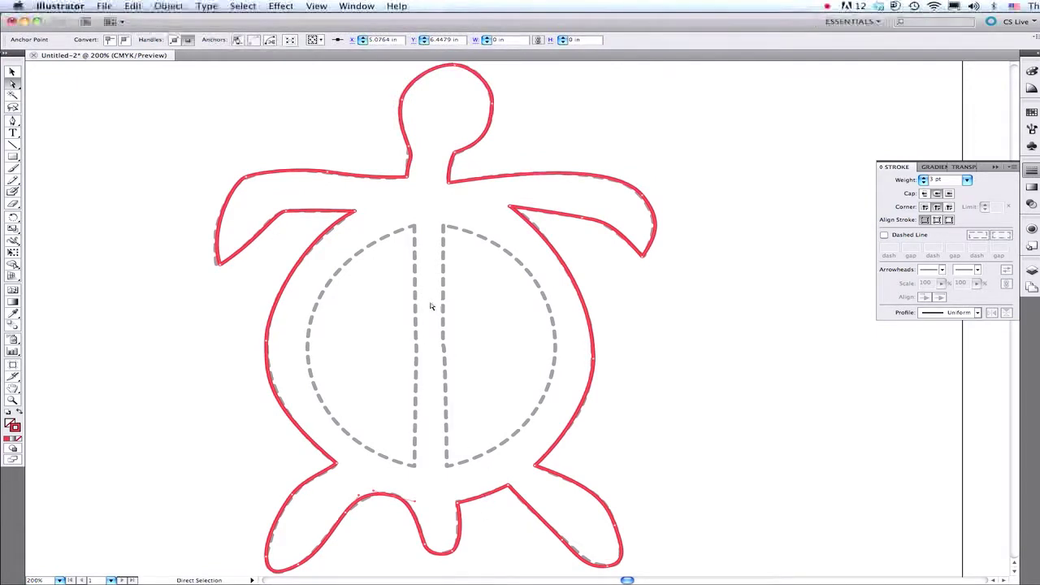
{"action": "left_click", "coordinate": [12, 122]}
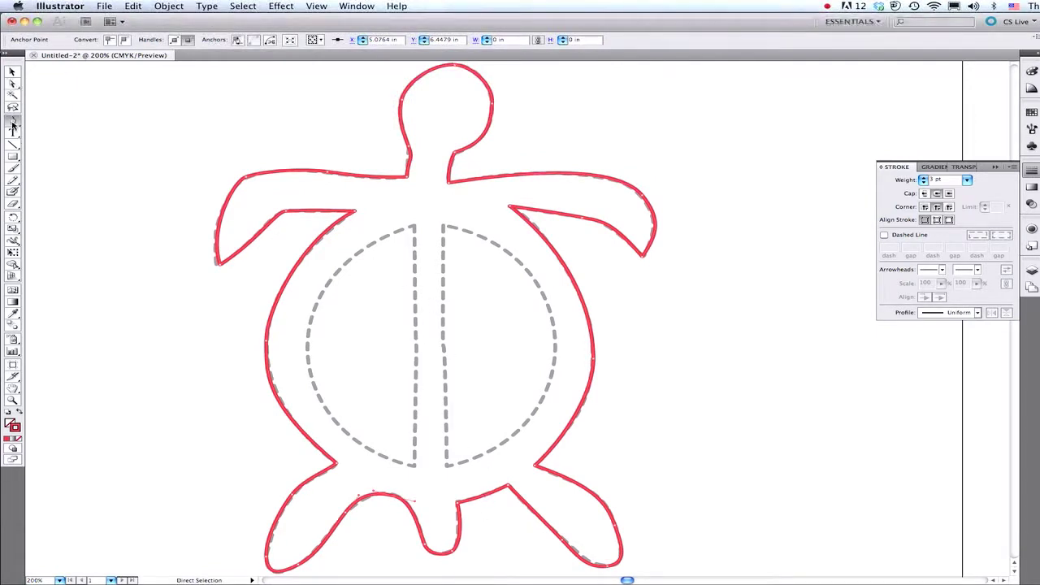
{"action": "left_click", "coordinate": [12, 123]}
{"action": "left_click_drag", "start_coordinate": [412, 245], "coordinate": [415, 261]}
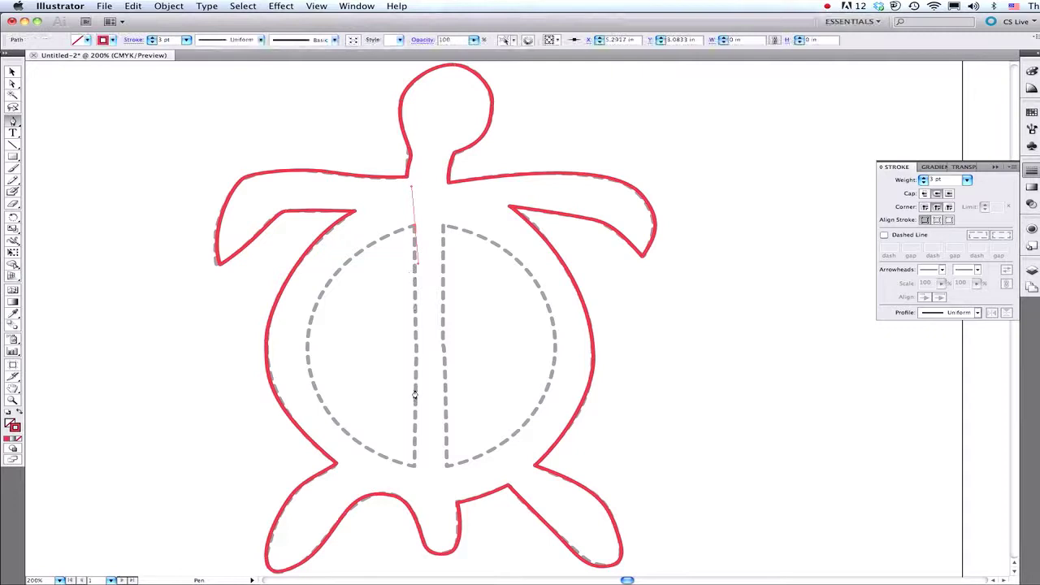
{"action": "left_click", "coordinate": [414, 469]}
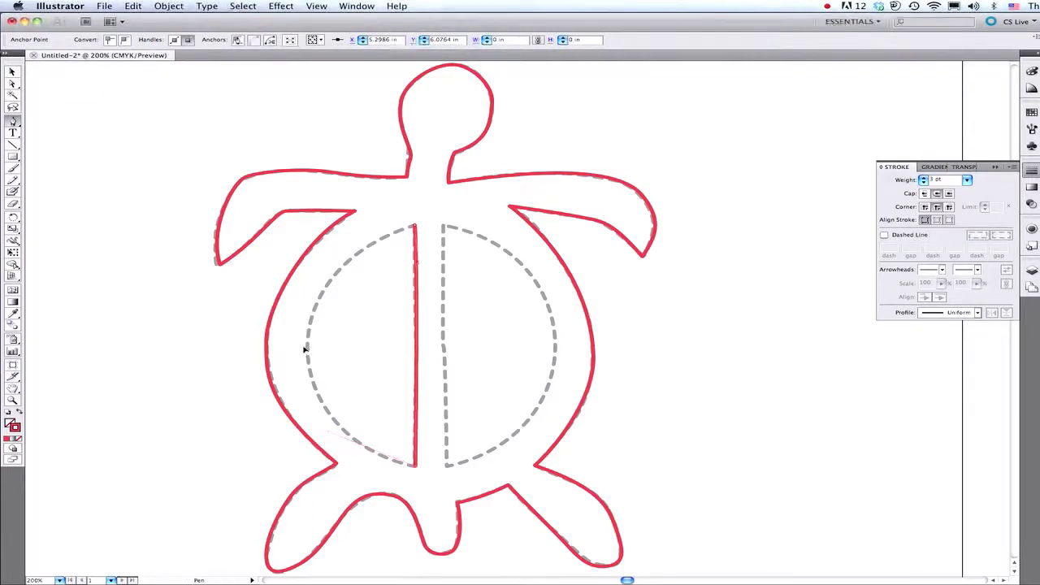
Trace the left shell half's curved outer edge, close the path at the top corner and retract the handle bending the straight edge
{"action": "mouse_move", "coordinate": [305, 350]}
{"action": "left_mouse_down"}
{"action": "mouse_move", "coordinate": [295, 275]}
{"action": "mouse_move", "coordinate": [294, 297]}
{"action": "left_mouse_up"}
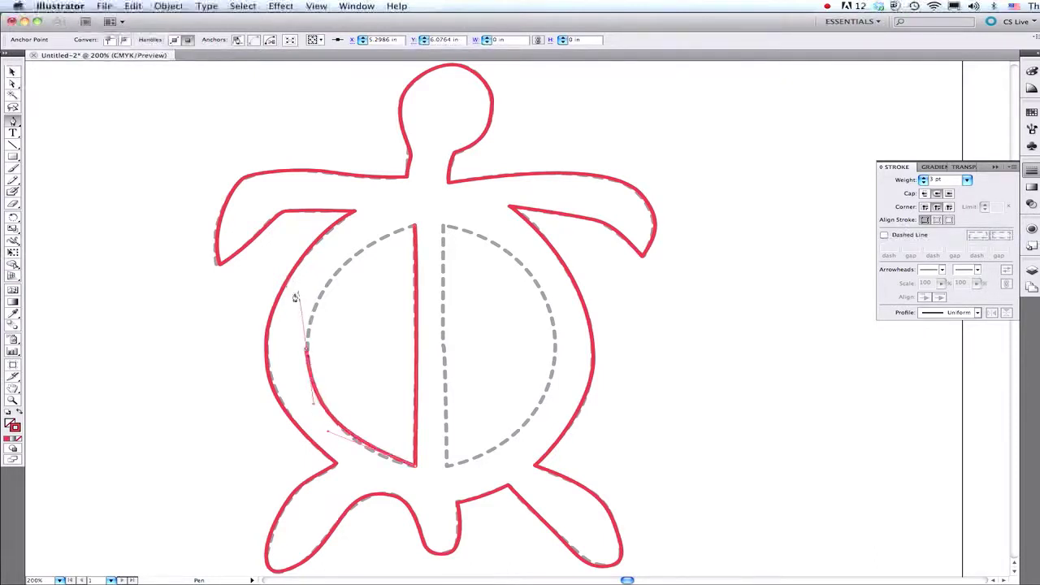
{"action": "left_click", "coordinate": [413, 226]}
{"action": "left_click_drag", "start_coordinate": [412, 226], "coordinate": [460, 216]}
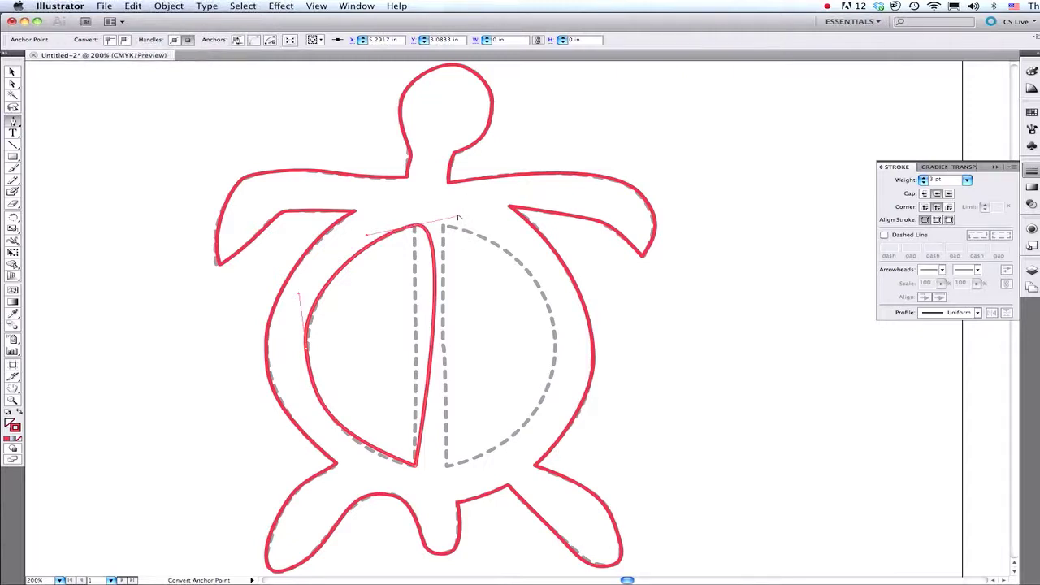
{"action": "left_click_drag", "start_coordinate": [458, 218], "coordinate": [416, 228]}
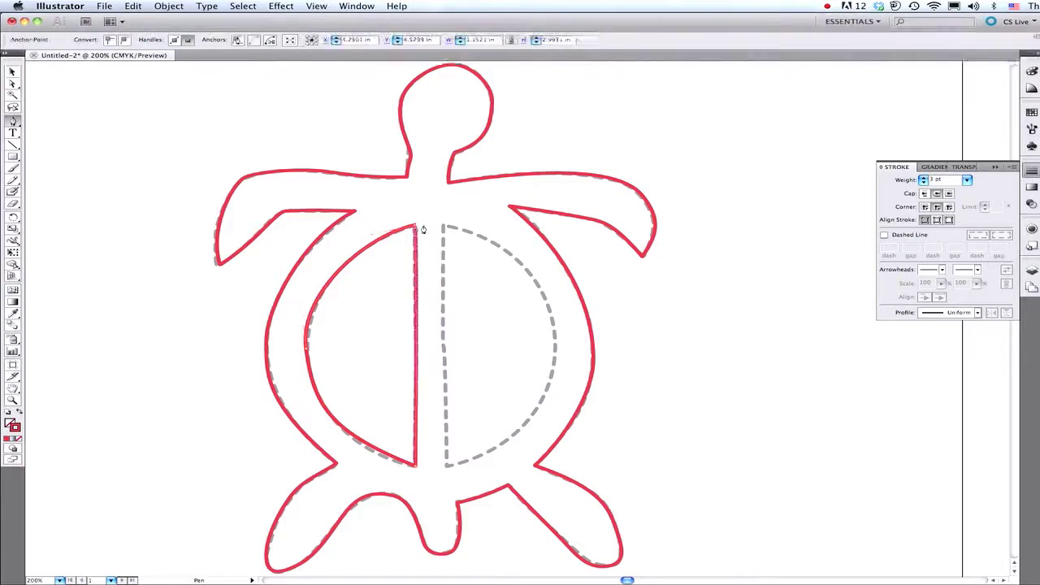
Trace the right shell half as a closed path with the Pen tool, with a straight inner edge and a curved outer edge
{"action": "left_click", "coordinate": [443, 227]}
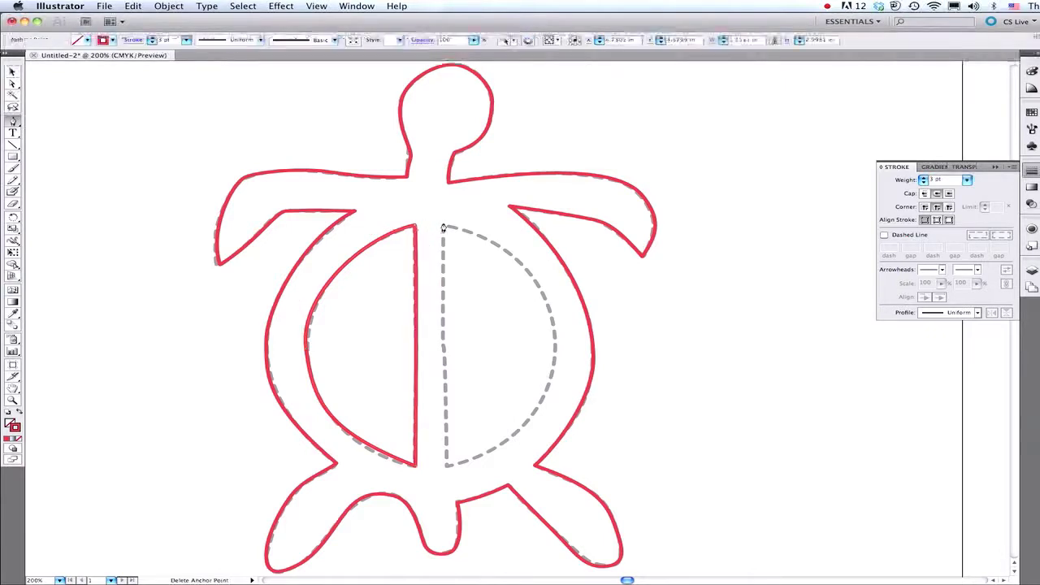
{"action": "left_click", "coordinate": [445, 467]}
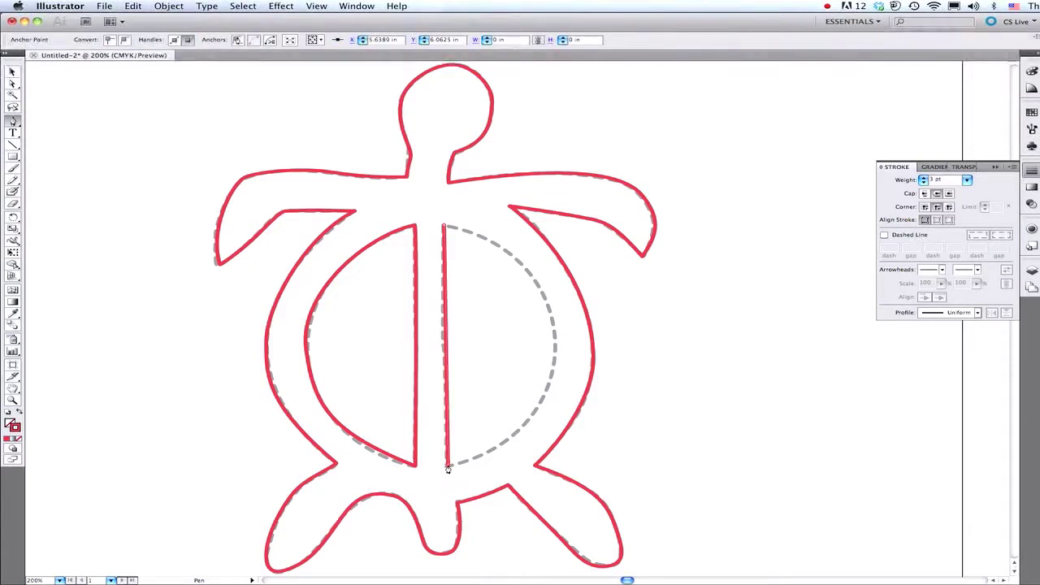
{"action": "left_click_drag", "start_coordinate": [446, 468], "coordinate": [540, 463]}
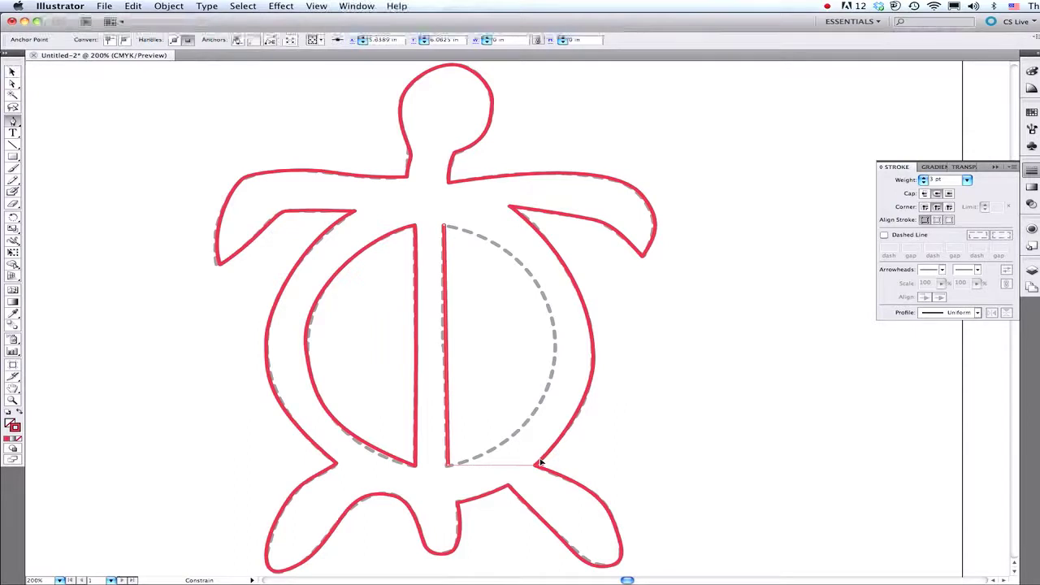
{"action": "left_click_drag", "start_coordinate": [553, 340], "coordinate": [550, 307]}
{"action": "left_click", "coordinate": [550, 307]}
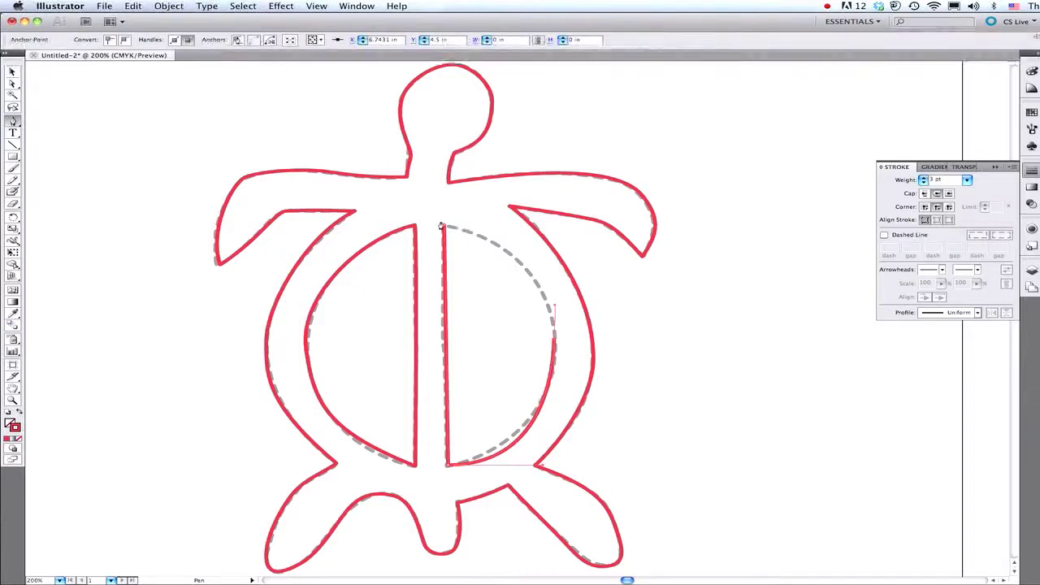
{"action": "left_click_drag", "start_coordinate": [444, 228], "coordinate": [360, 216]}
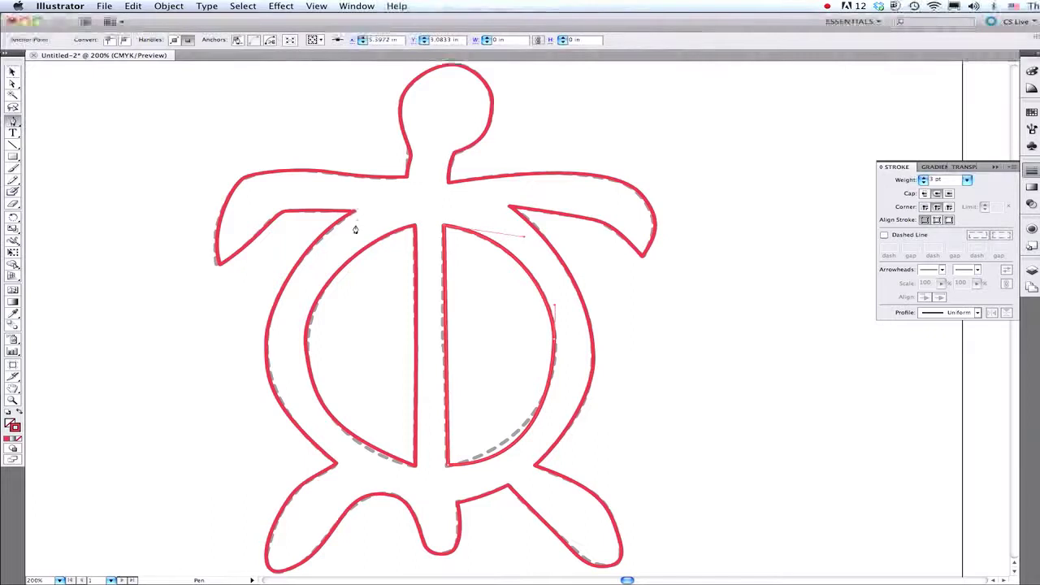
Adjust the direction handle at the right shell half's bottom corner to fit the lower curve to the dashed line
{"action": "left_click", "coordinate": [12, 84]}
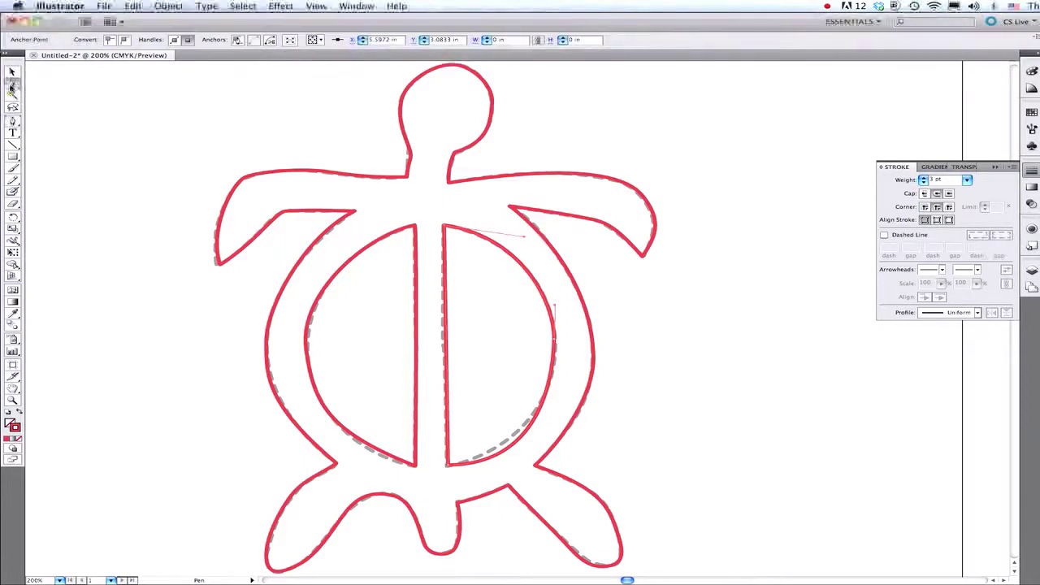
{"action": "left_click", "coordinate": [447, 466]}
{"action": "left_click_drag", "start_coordinate": [541, 466], "coordinate": [544, 445]}
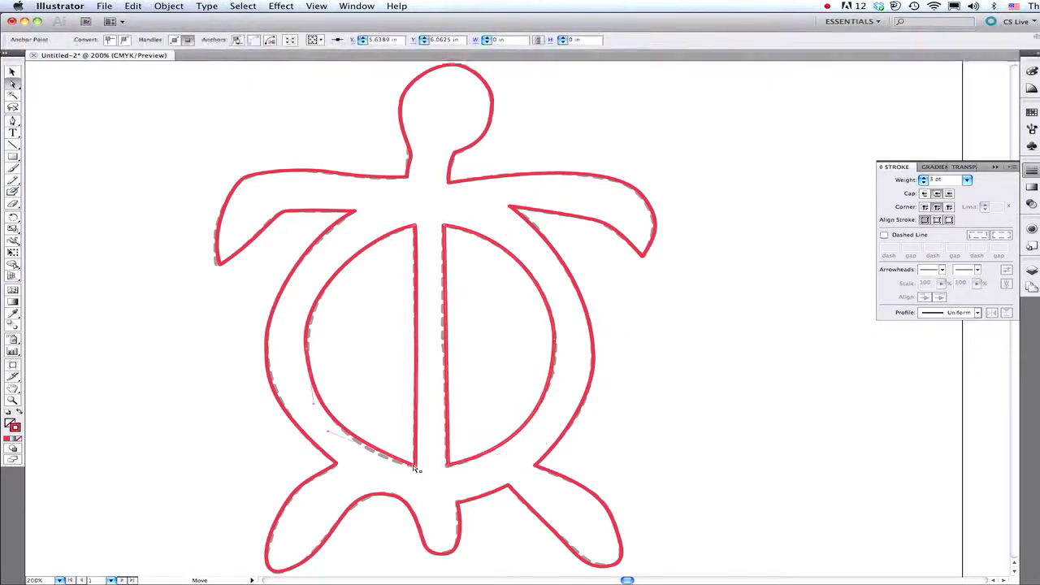
Refine the left shell half's bottom corner handle and its outermost anchor and handles to match the dashed curve
{"action": "left_click", "coordinate": [325, 433]}
{"action": "left_click_drag", "start_coordinate": [325, 433], "coordinate": [346, 458]}
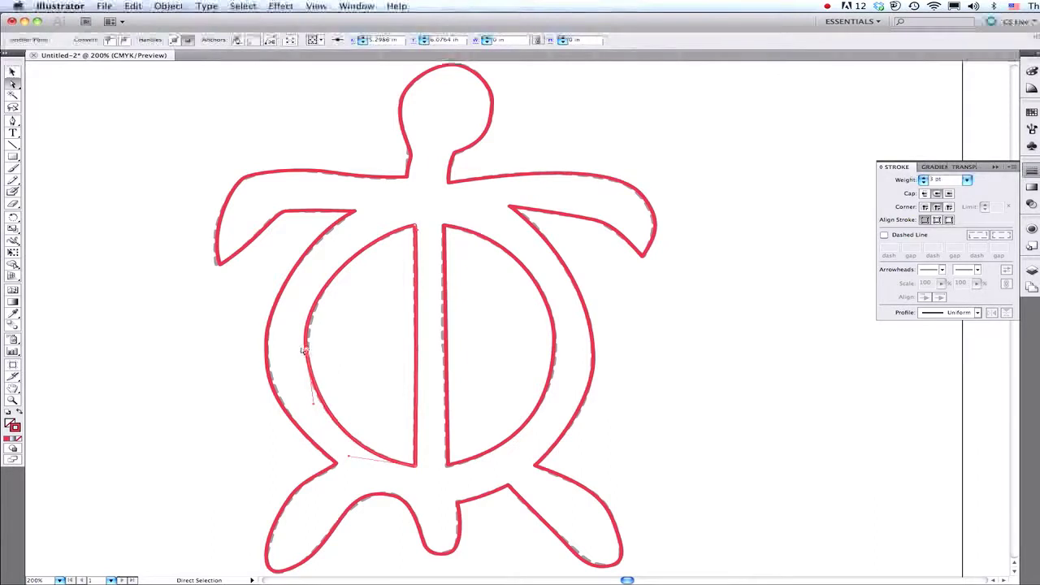
{"action": "left_click_drag", "start_coordinate": [306, 347], "coordinate": [306, 295]}
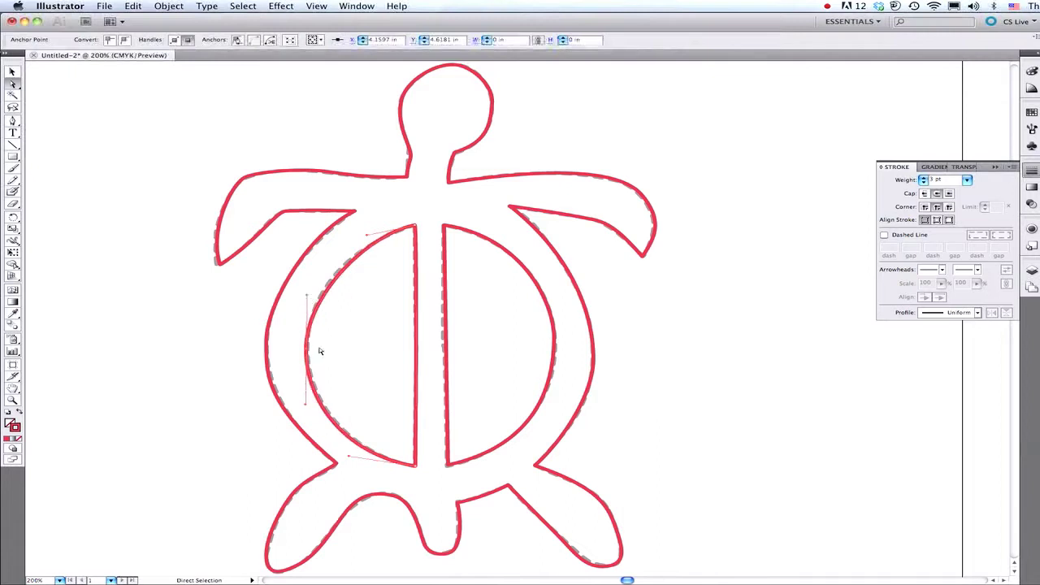
{"action": "left_click_drag", "start_coordinate": [307, 352], "coordinate": [306, 343]}
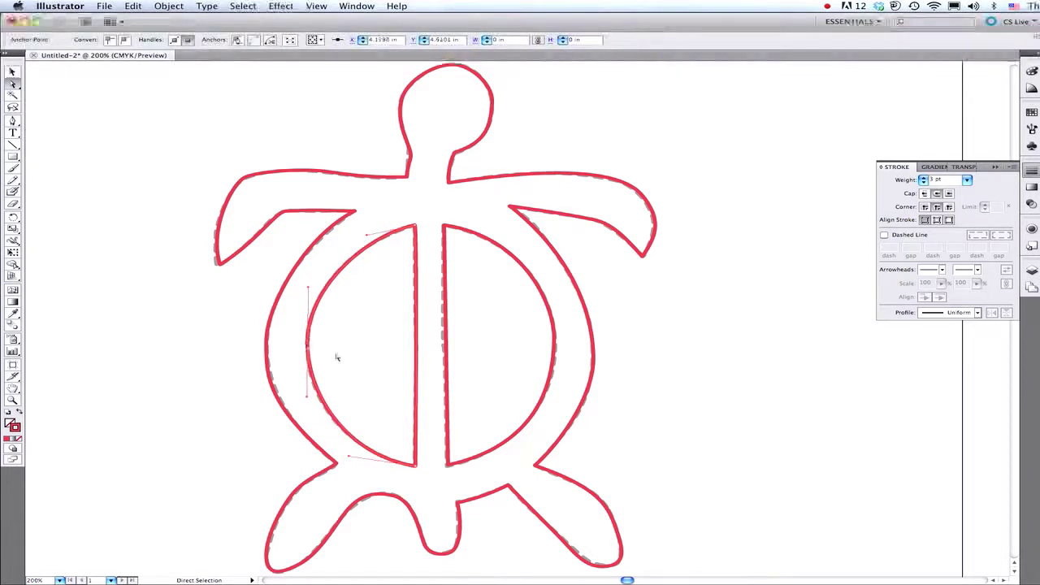
{"action": "key", "text": "alt+super+space"}
{"action": "left_click", "coordinate": [503, 336], "text": "alt+super"}
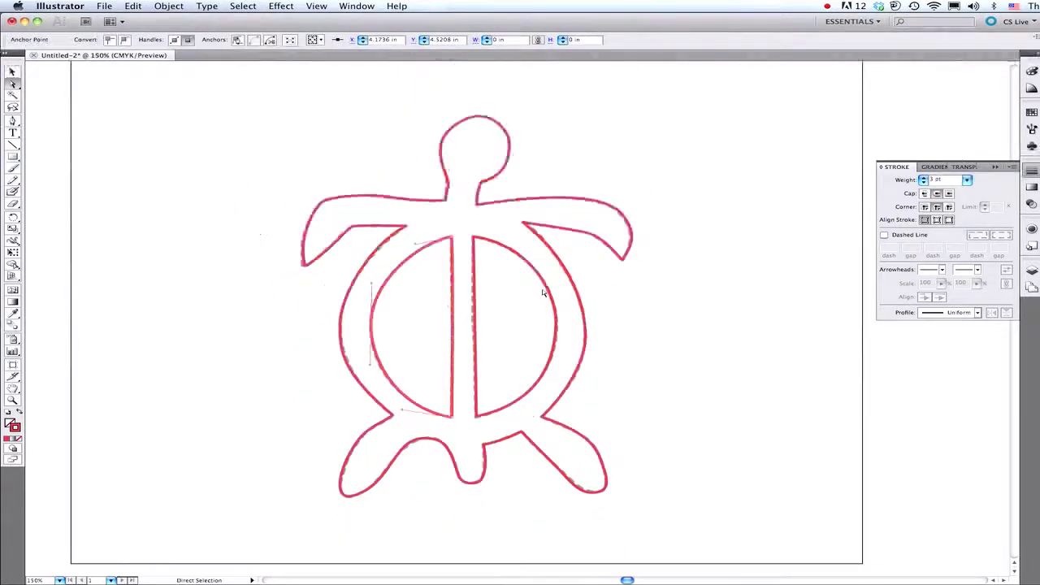